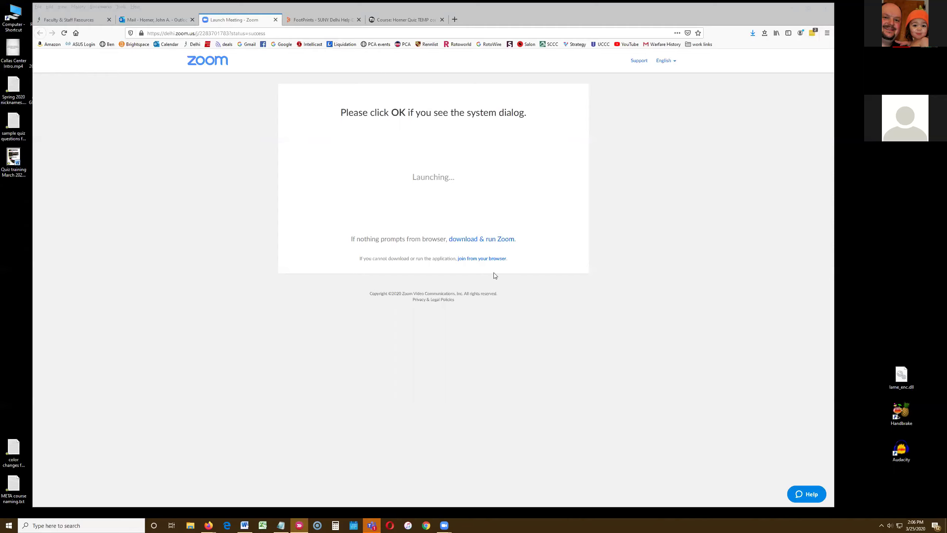
# Switch to the Quiz TEMP course page and look over its topics and quizzes.
pyautogui.hotkey('ctrl', 'Tab')
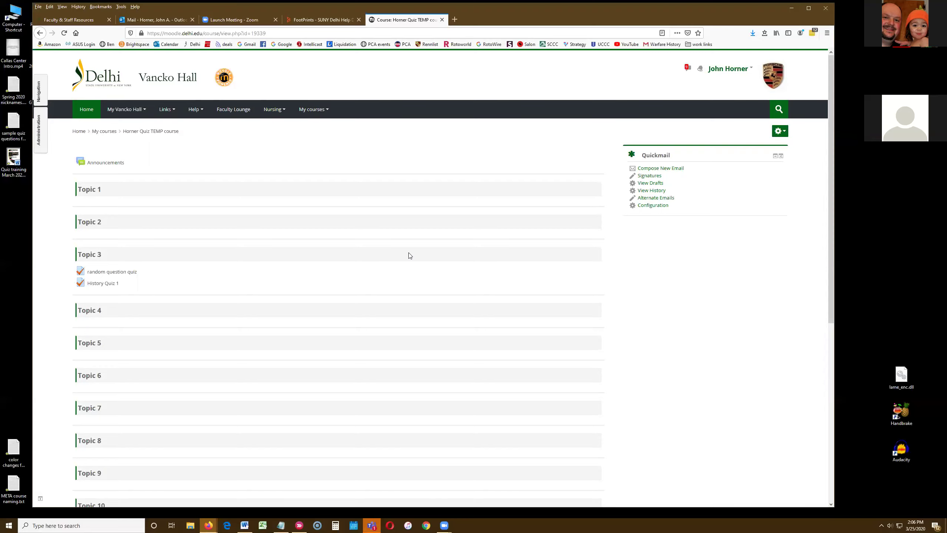
pyautogui.scroll(-3, 409, 256)
pyautogui.scroll(2, 409, 256)
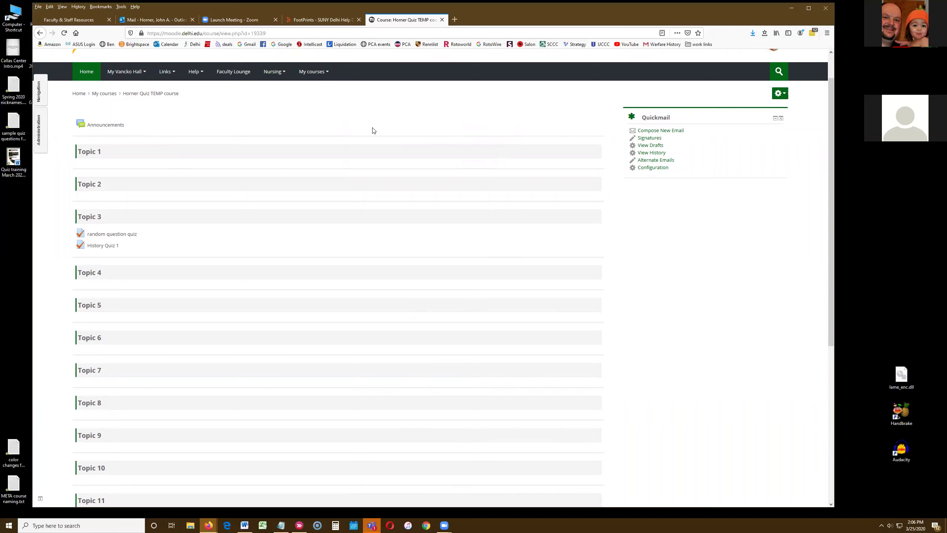
# Undock the Administration block onto the course page and dock it again.
pyautogui.moveTo(43, 131)
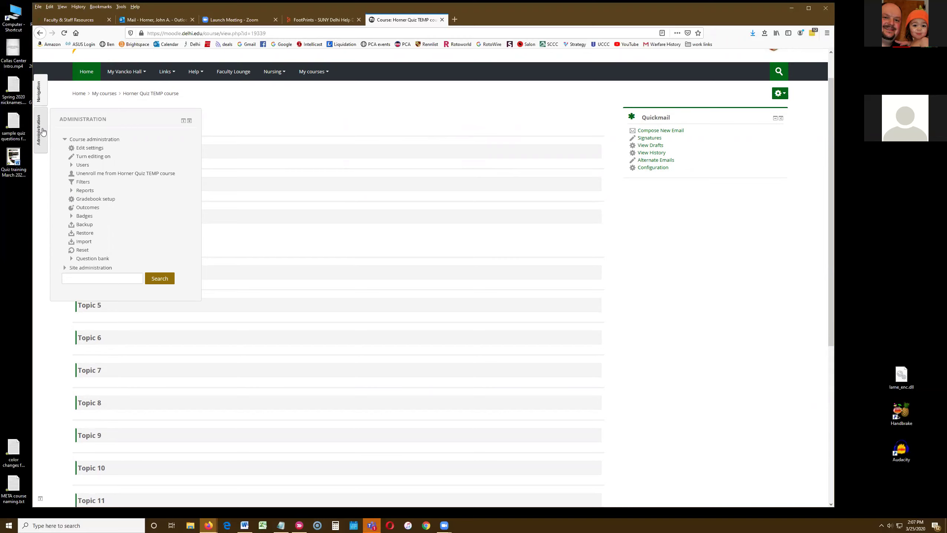
pyautogui.click(183, 122)
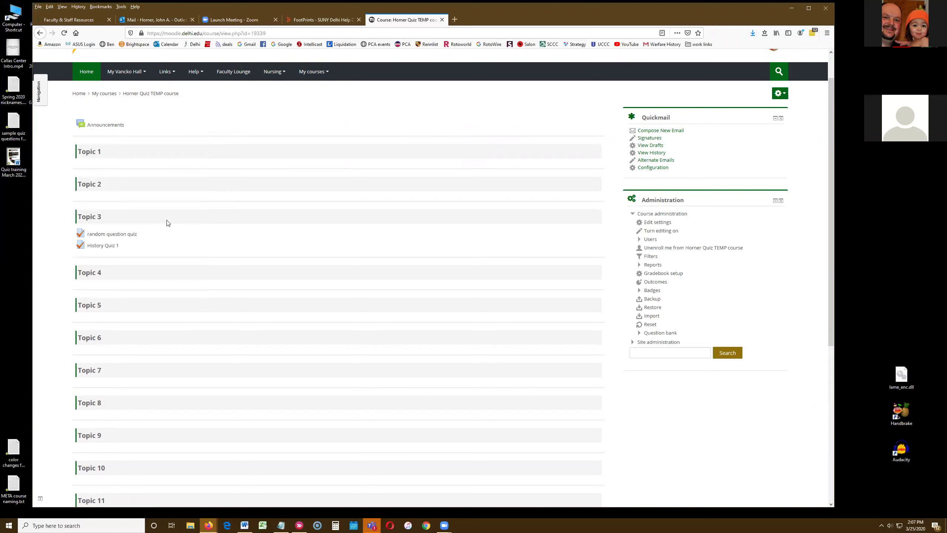
pyautogui.click(781, 203)
# Open the list of questions in the course's question bank from the course administration options.
pyautogui.click(38, 129)
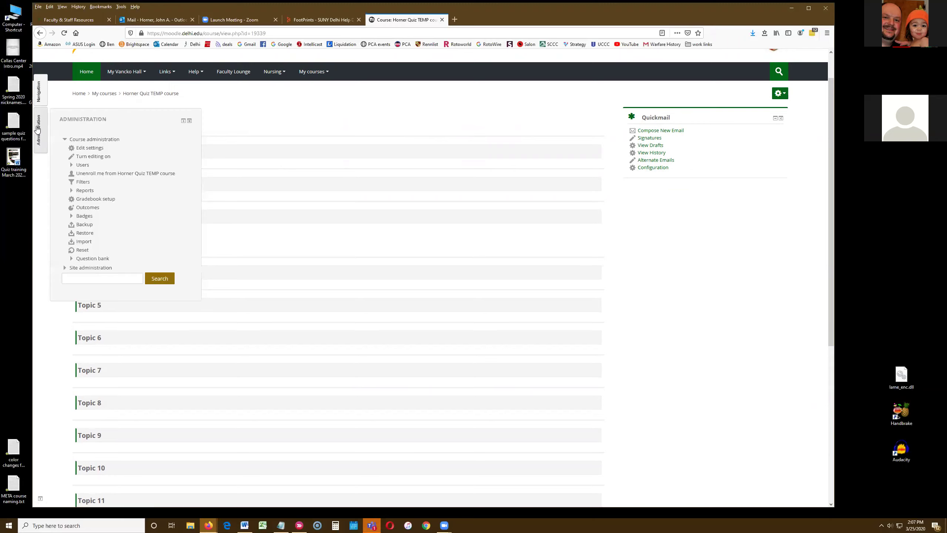
pyautogui.click(93, 258)
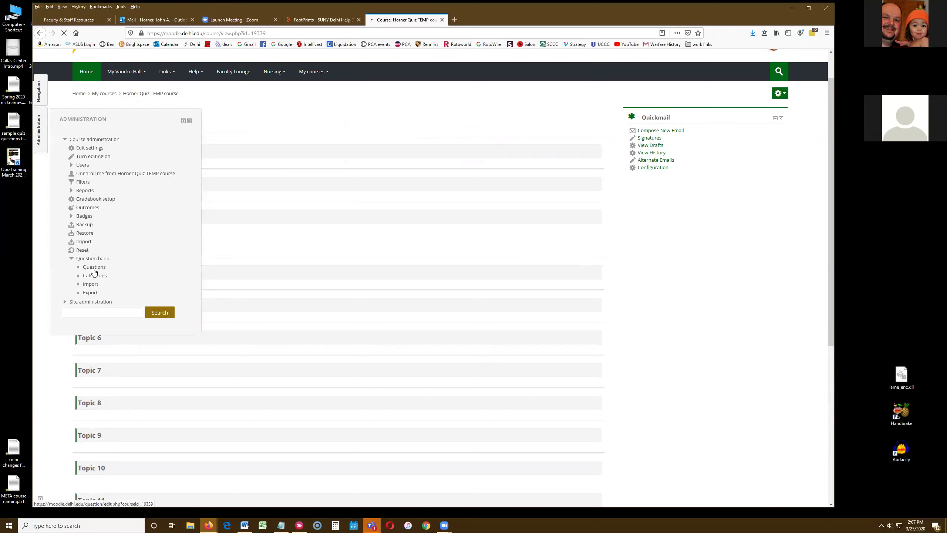
pyautogui.click(93, 267)
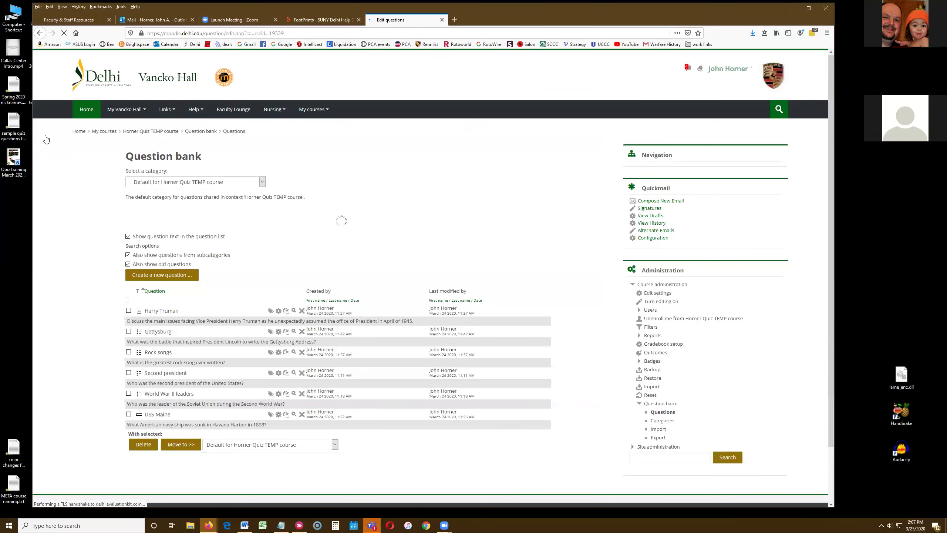
# Add a question bank category named "New Quiz" under the course's default category.
pyautogui.click(39, 135)
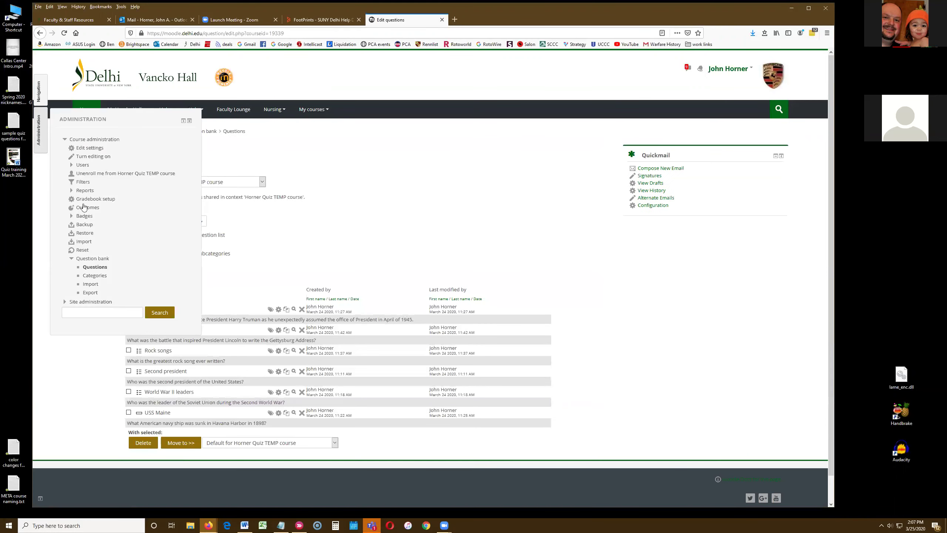
pyautogui.click(93, 276)
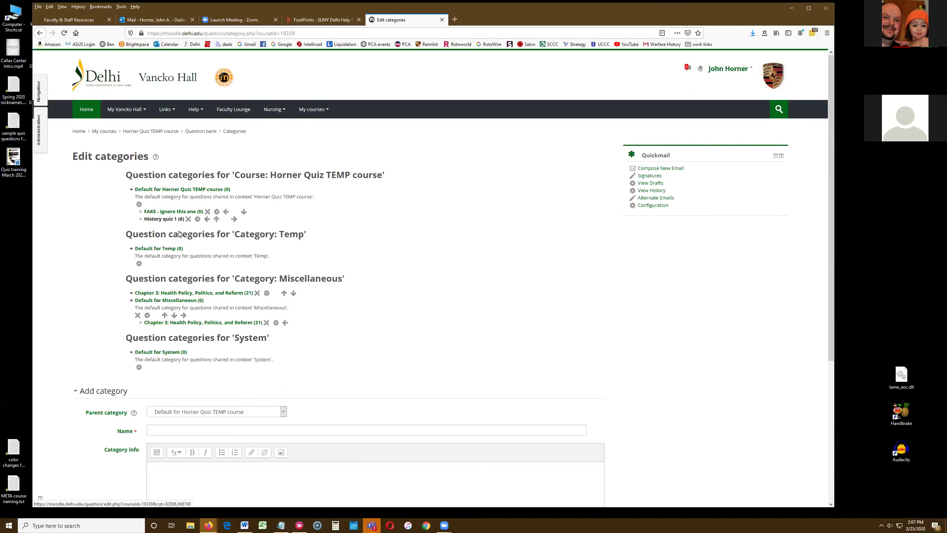
pyautogui.scroll(-5, 425, 295)
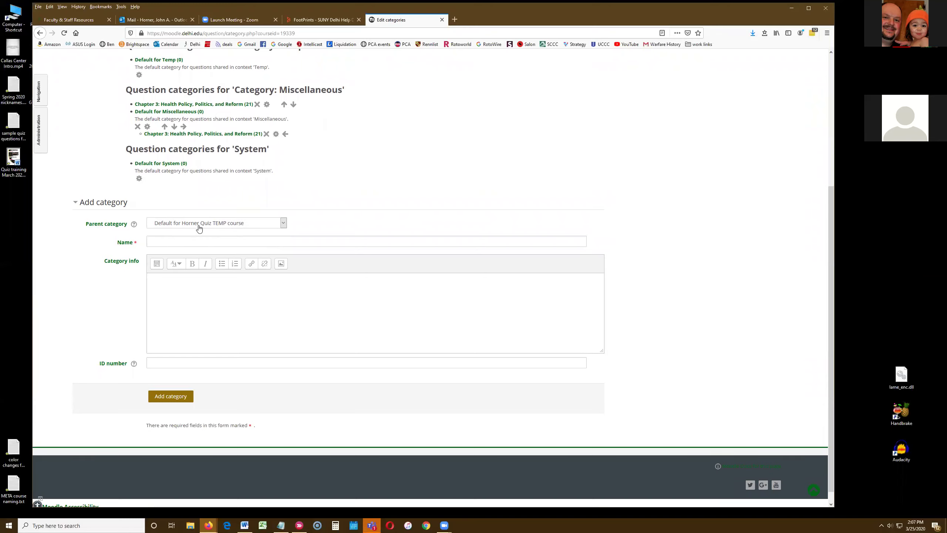
pyautogui.click(169, 242)
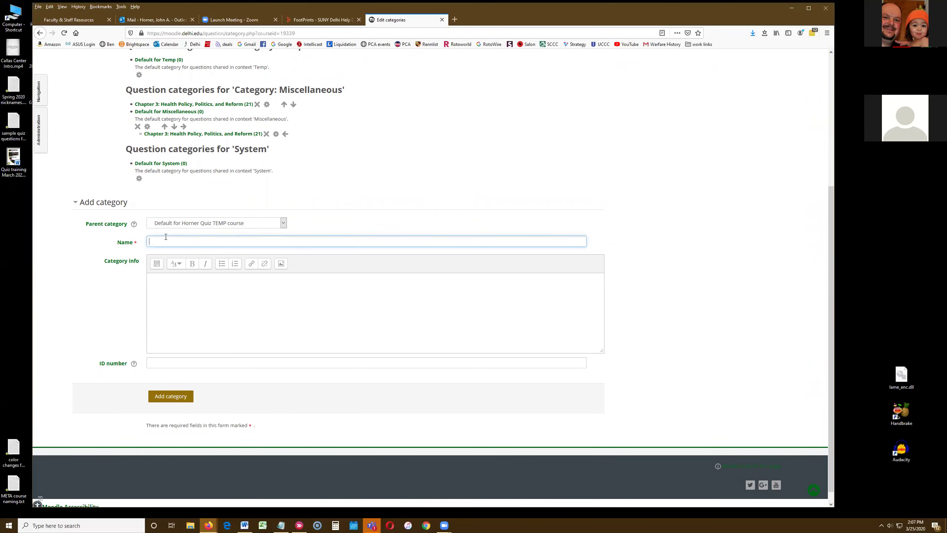
pyautogui.write('New QWui')
pyautogui.press('BackSpace')
pyautogui.click(171, 398)
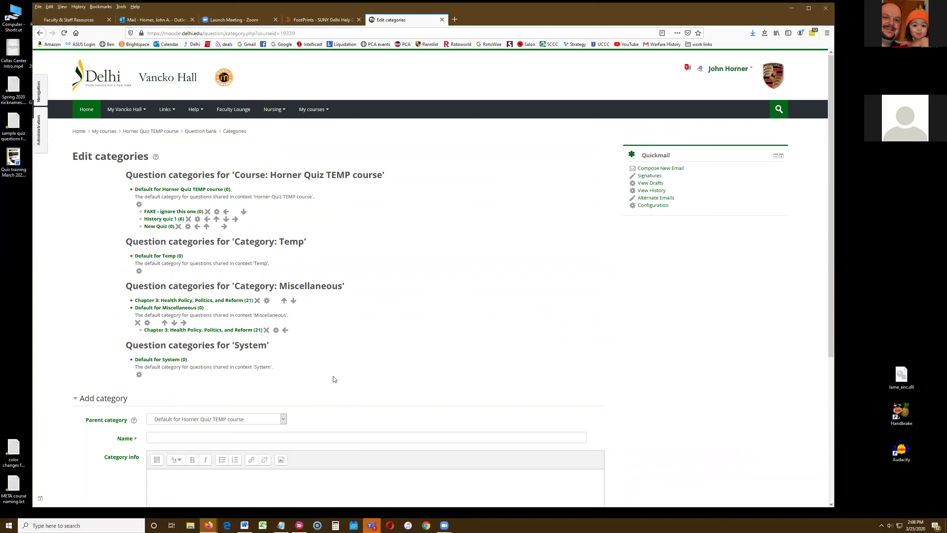
# Return from the categories page to the question bank's questions.
pyautogui.scroll(-3, 340, 378)
pyautogui.scroll(3, 340, 378)
pyautogui.click(40, 132)
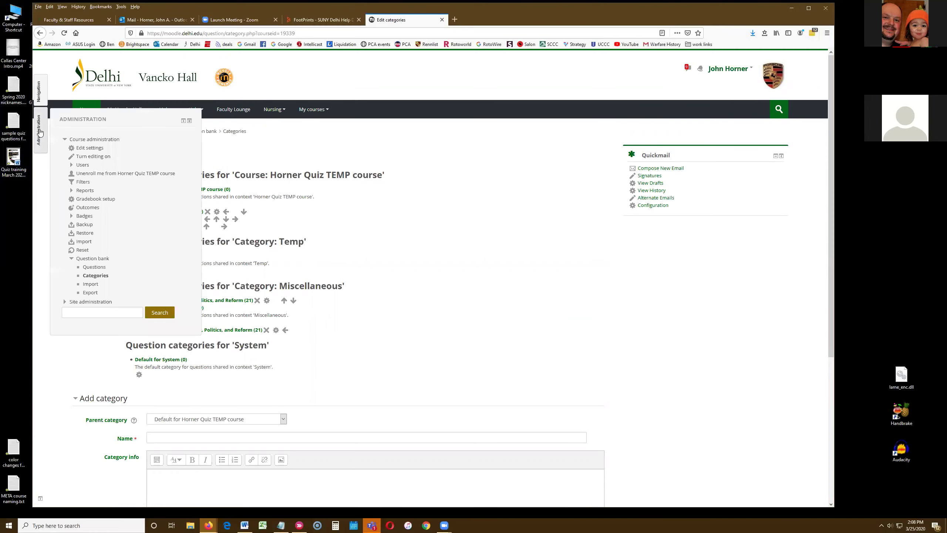
pyautogui.click(93, 268)
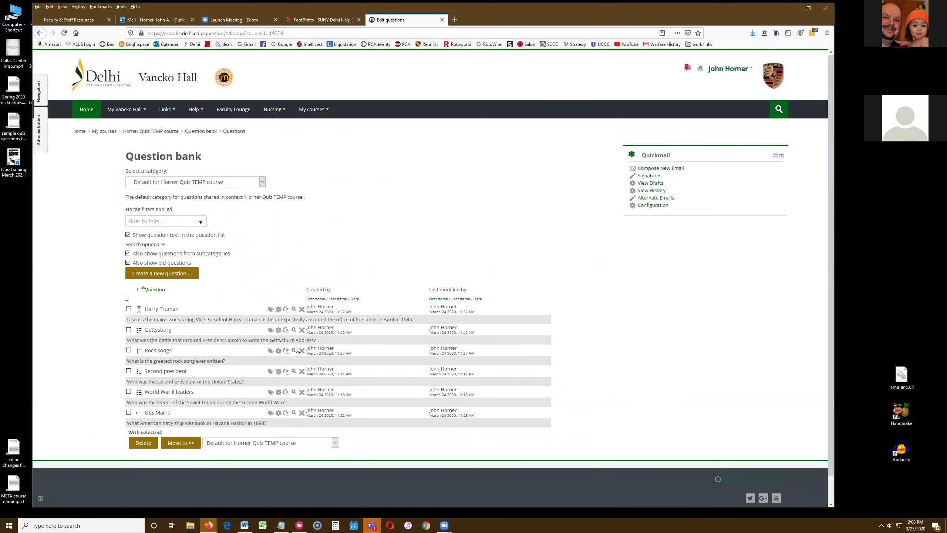
# Start a new question in the question bank, look through the available question types and choose Multiple choice.
pyautogui.scroll(-2, 388, 328)
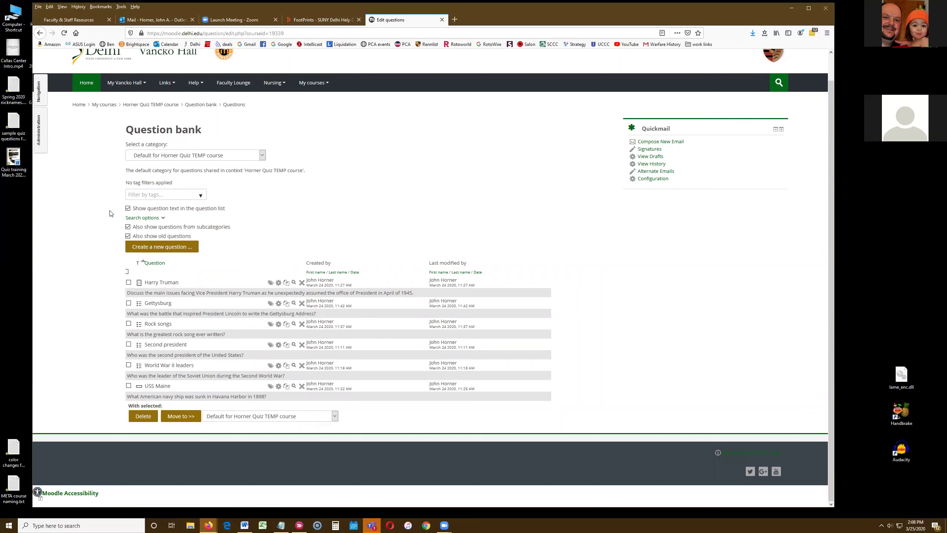
pyautogui.click(158, 248)
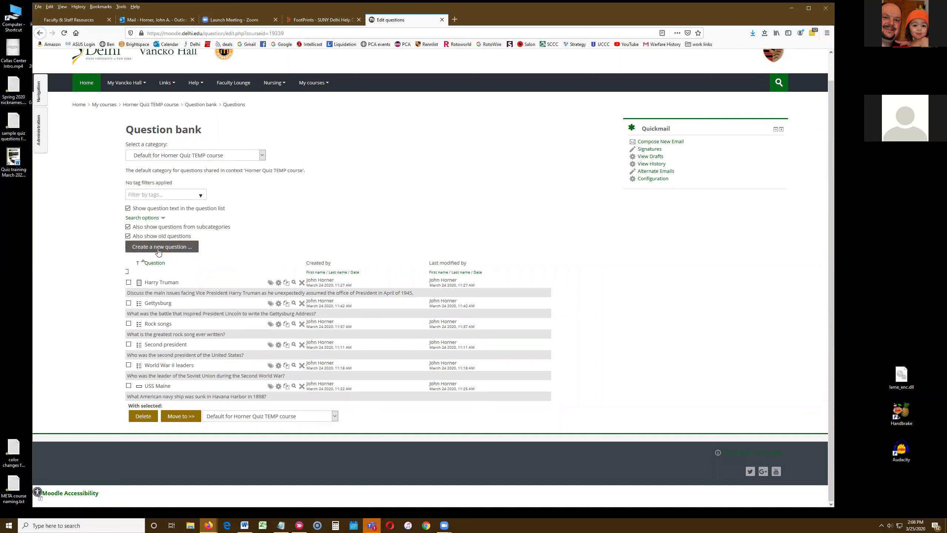
pyautogui.click(158, 248)
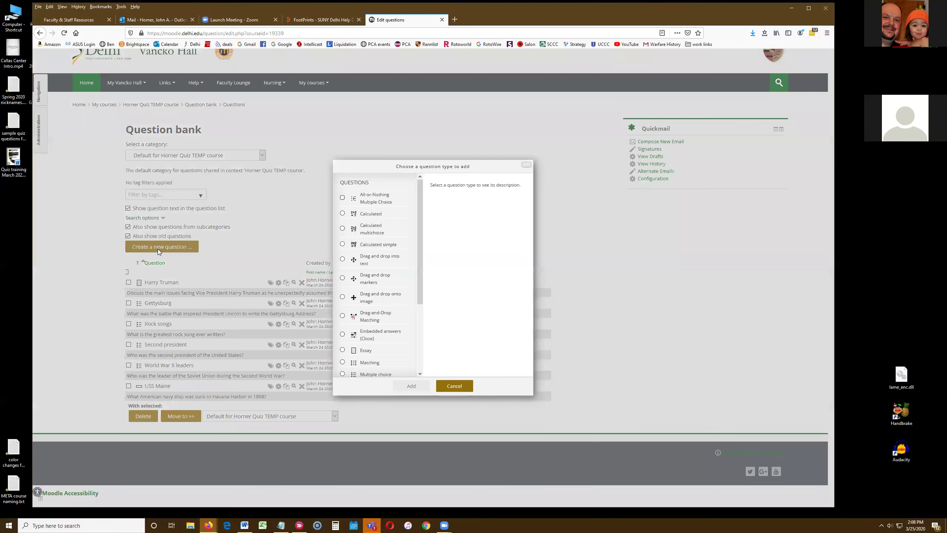
pyautogui.scroll(-3, 377, 328)
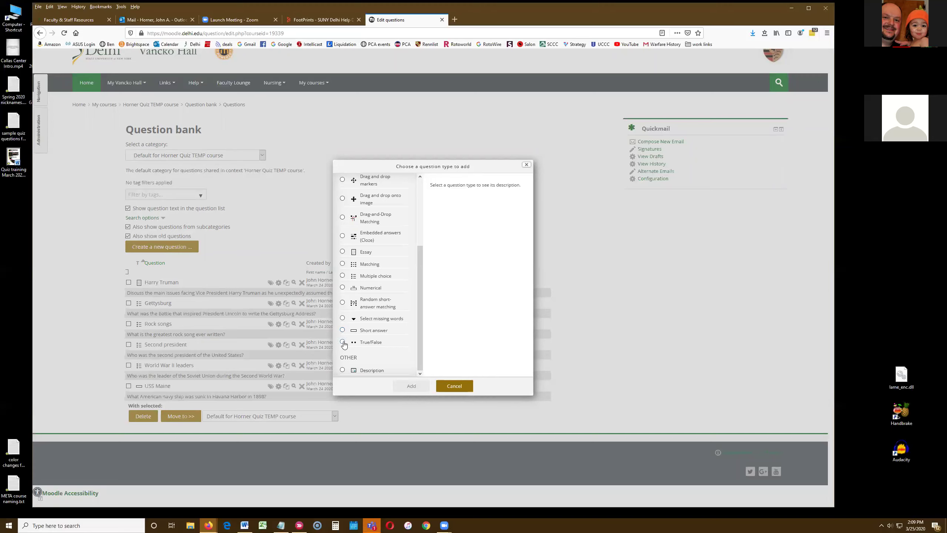
pyautogui.scroll(3, 374, 240)
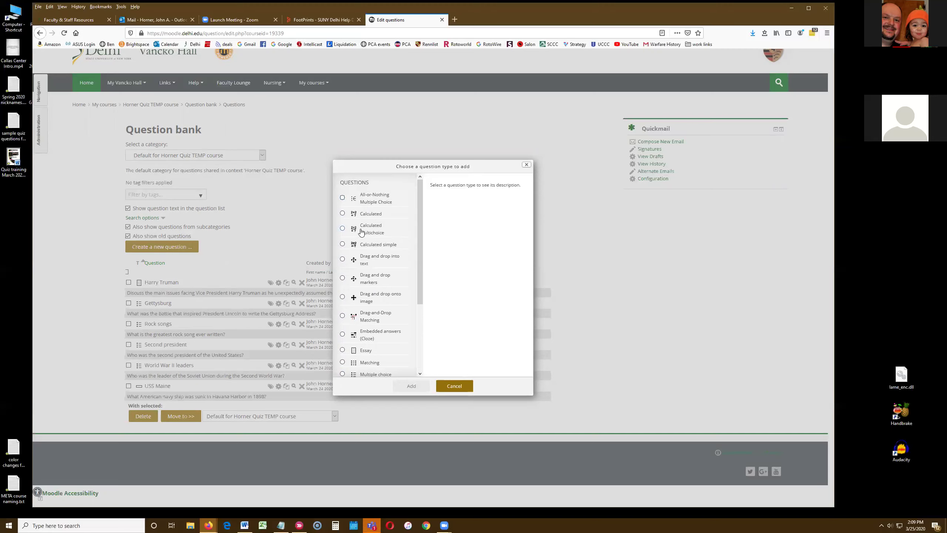
pyautogui.scroll(-3, 369, 240)
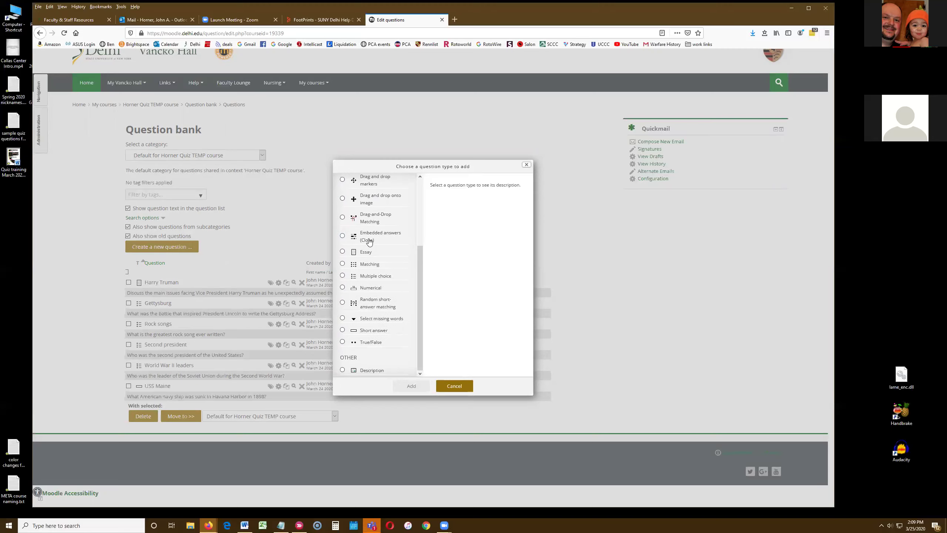
pyautogui.click(343, 276)
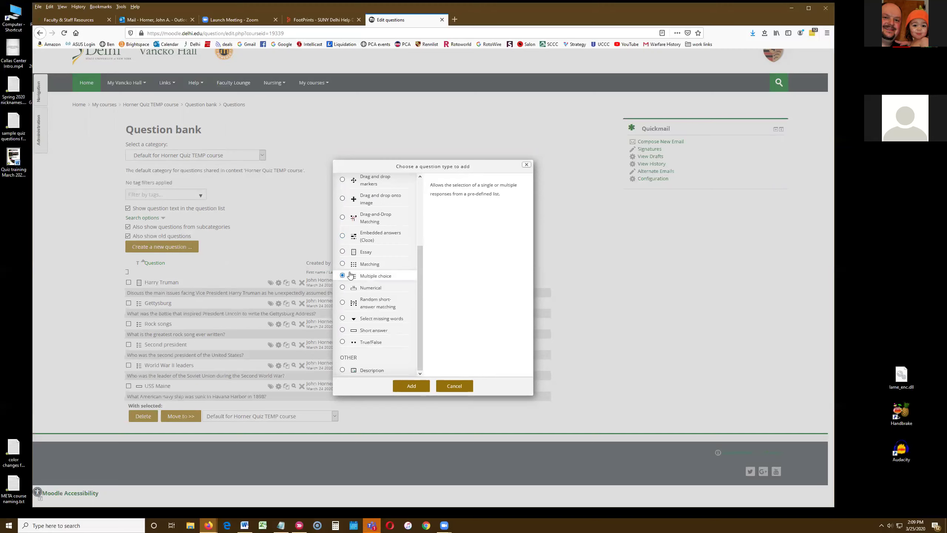
pyautogui.click(344, 198)
pyautogui.click(342, 218)
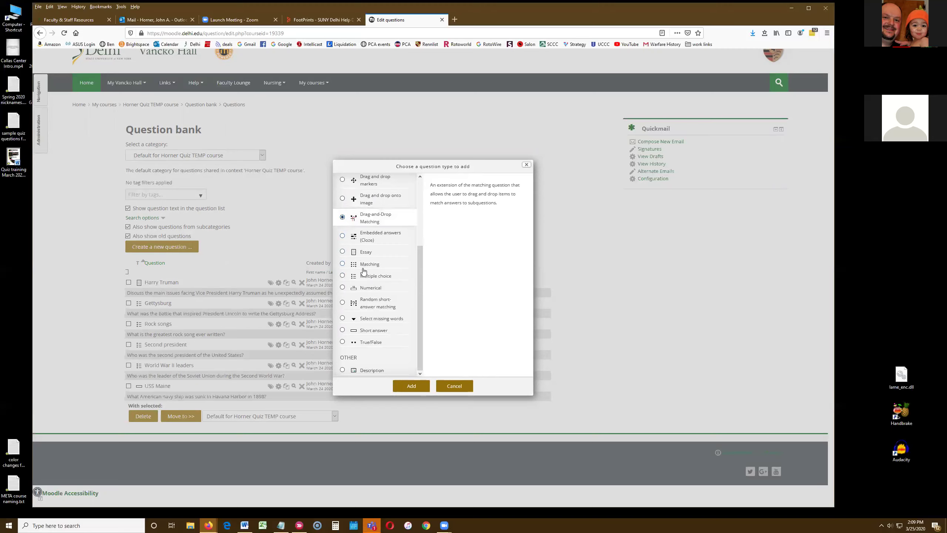
pyautogui.click(342, 276)
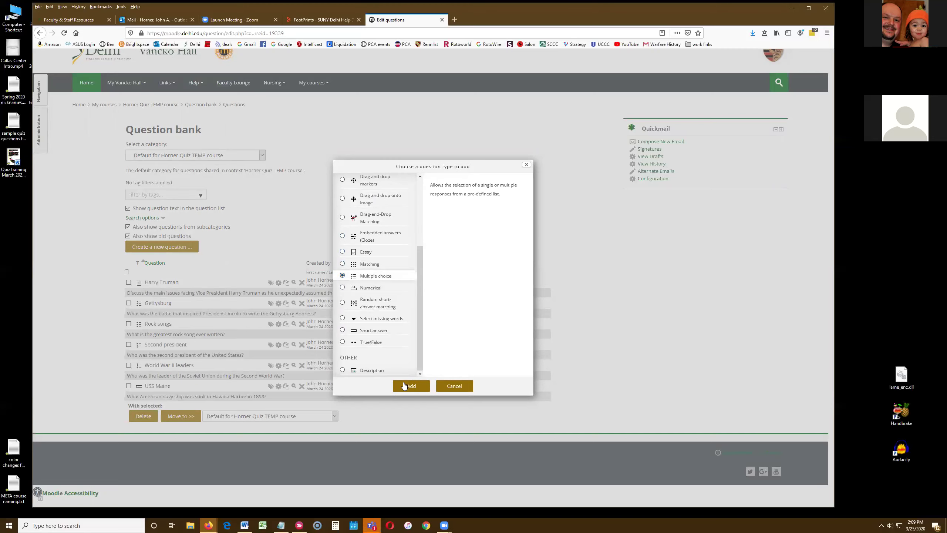
pyautogui.click(410, 386)
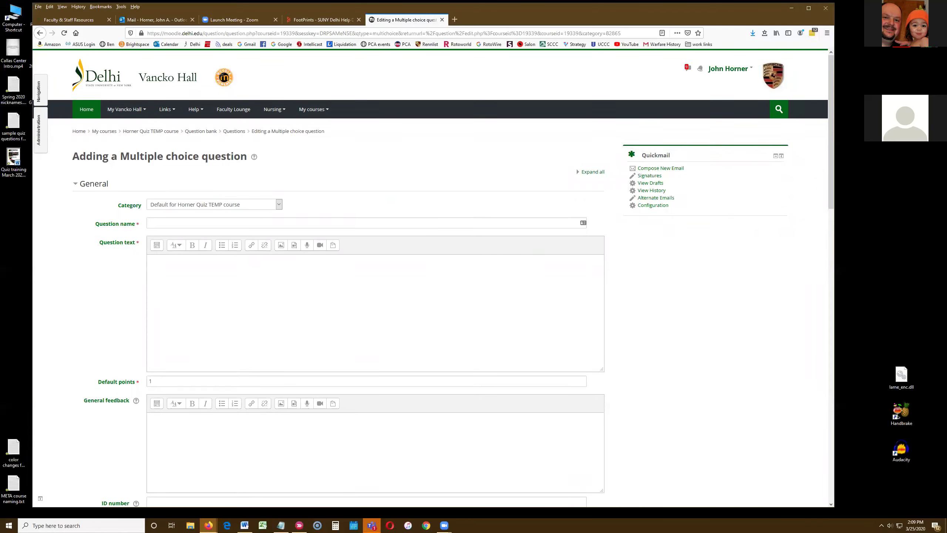
# Paste "FDR VP 1945" as the question name.
pyautogui.hotkey('alt', 'Tab')
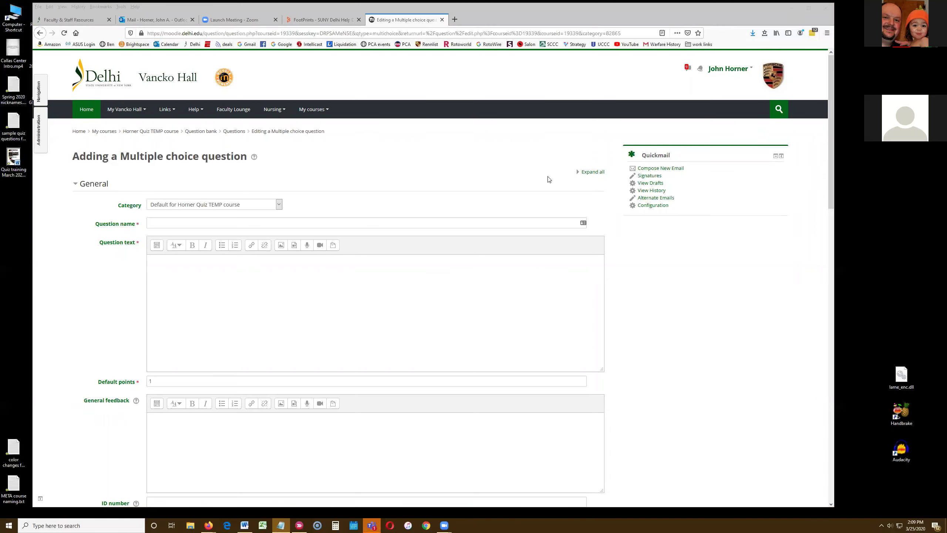
pyautogui.click(258, 222)
pyautogui.rightClick(258, 223)
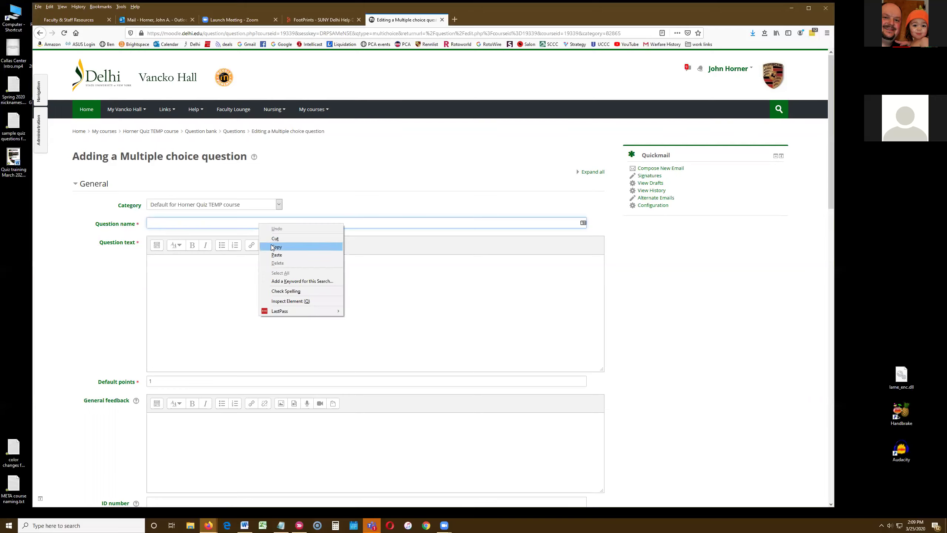
pyautogui.click(278, 258)
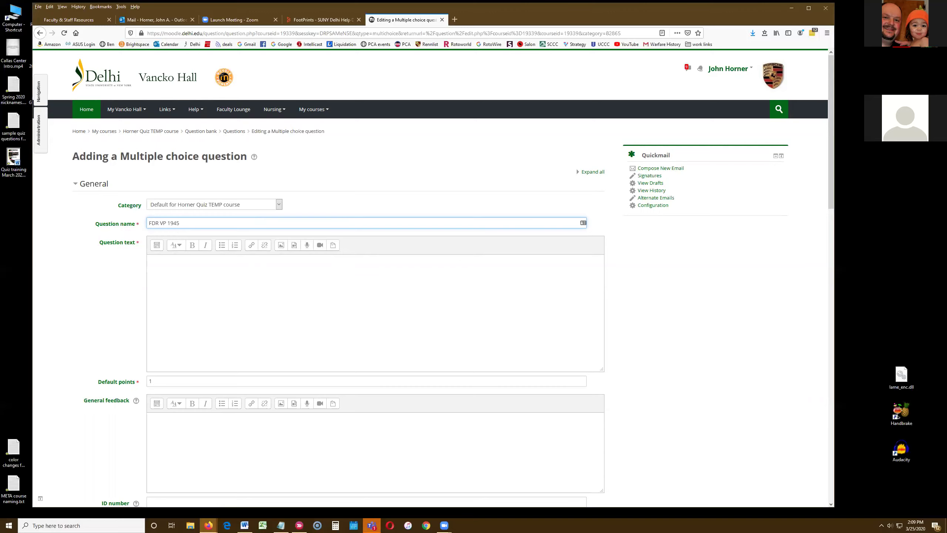
# Paste "Who was the Vice President under FDR in 1945?" as the question text.
pyautogui.hotkey('alt', 'Tab')
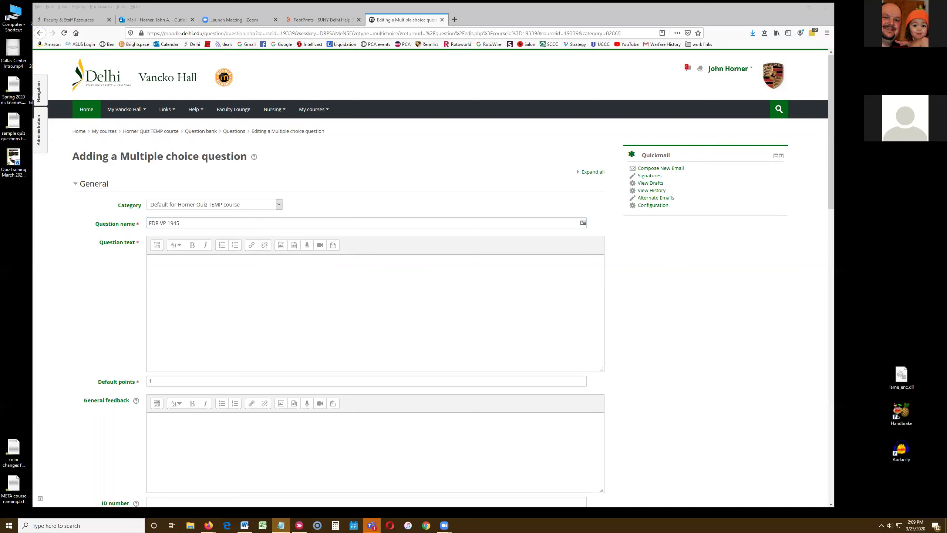
pyautogui.click(224, 271)
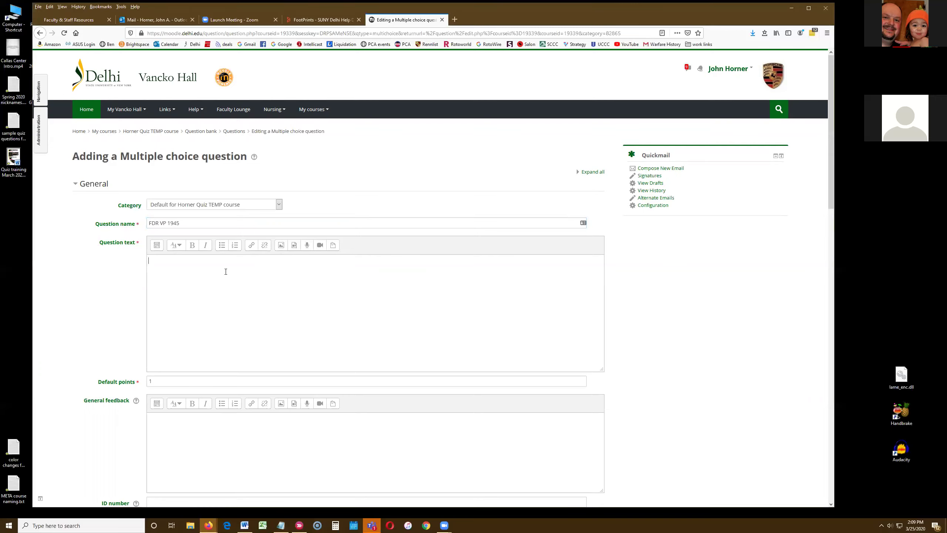
pyautogui.rightClick(226, 271)
pyautogui.click(244, 303)
pyautogui.click(264, 259)
# Review the points, feedback and answer settings of the question, switching Shuffle the choices off and back on.
pyautogui.scroll(-4, 361, 306)
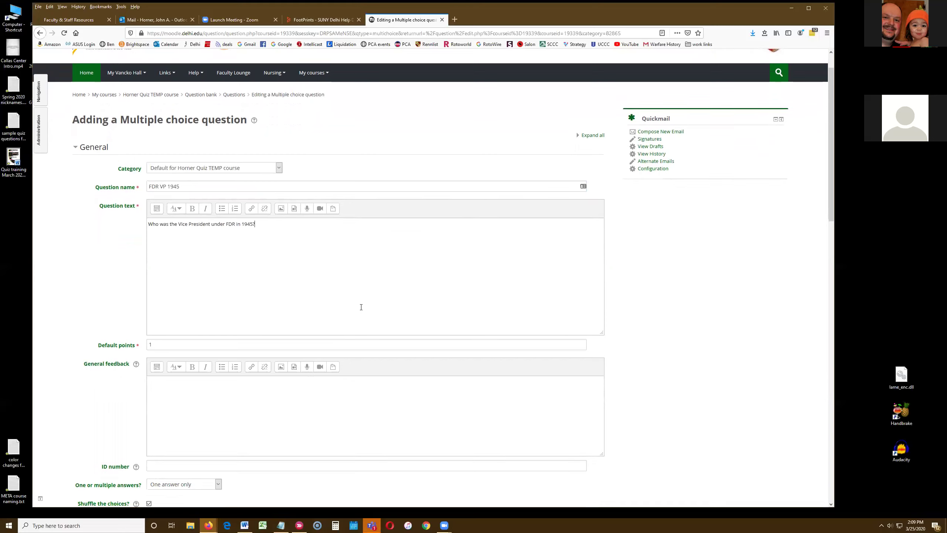
pyautogui.scroll(-4, 270, 261)
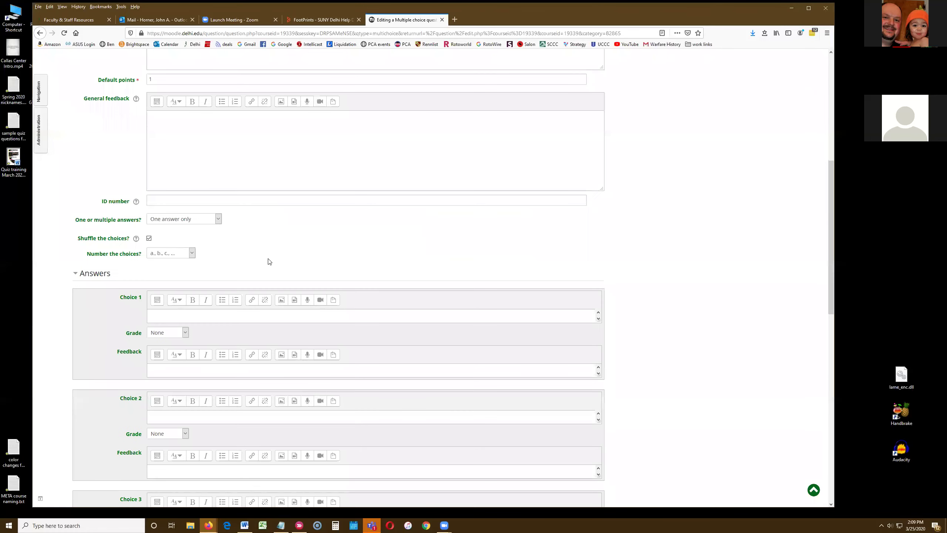
pyautogui.scroll(3, 270, 262)
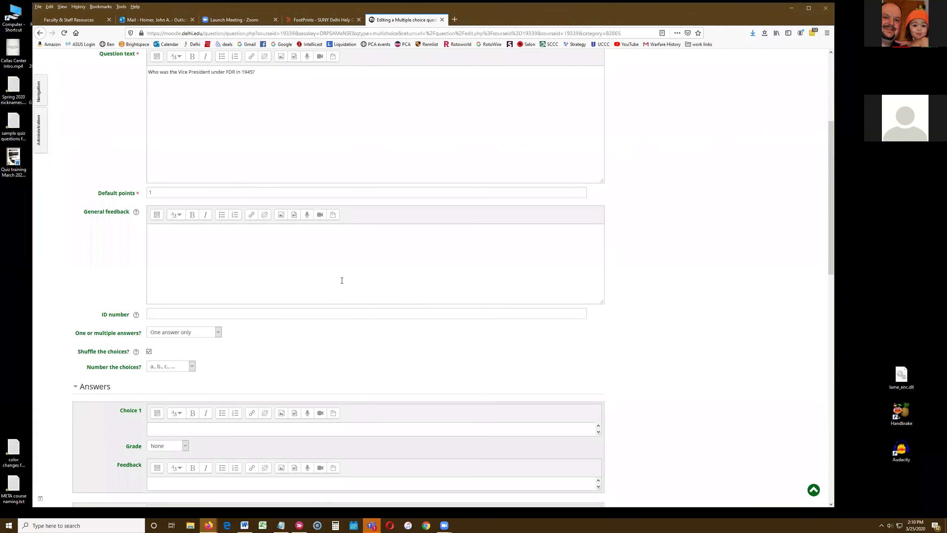
pyautogui.scroll(-2, 334, 285)
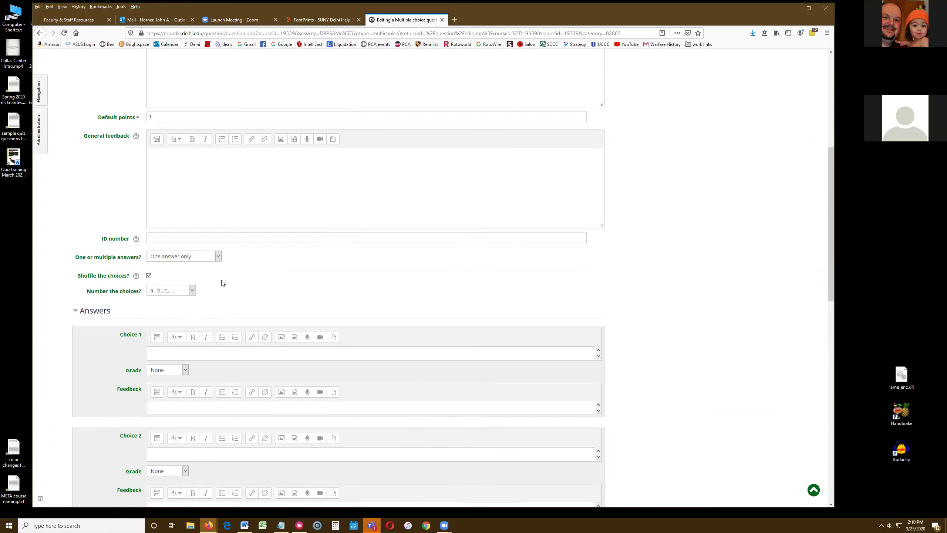
pyautogui.scroll(-3, 151, 280)
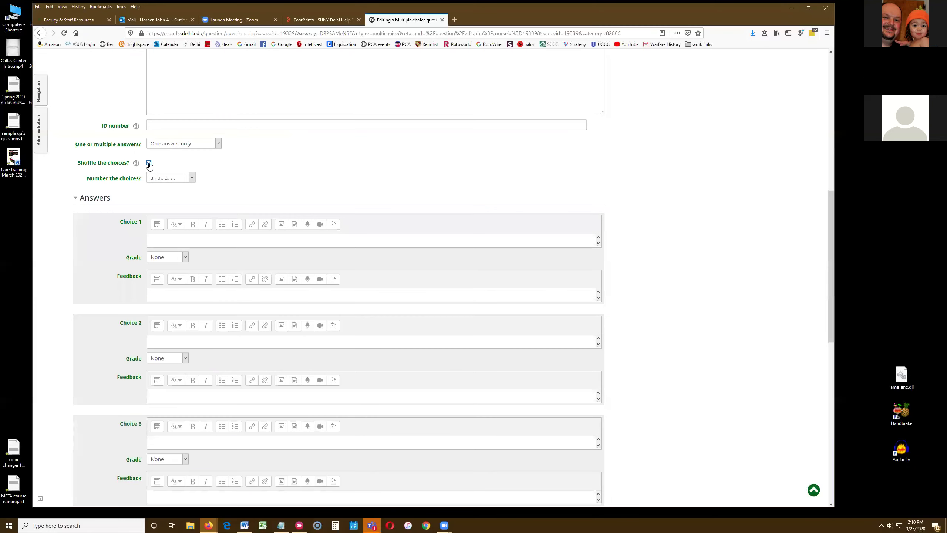
pyautogui.click(149, 164)
pyautogui.click(149, 165)
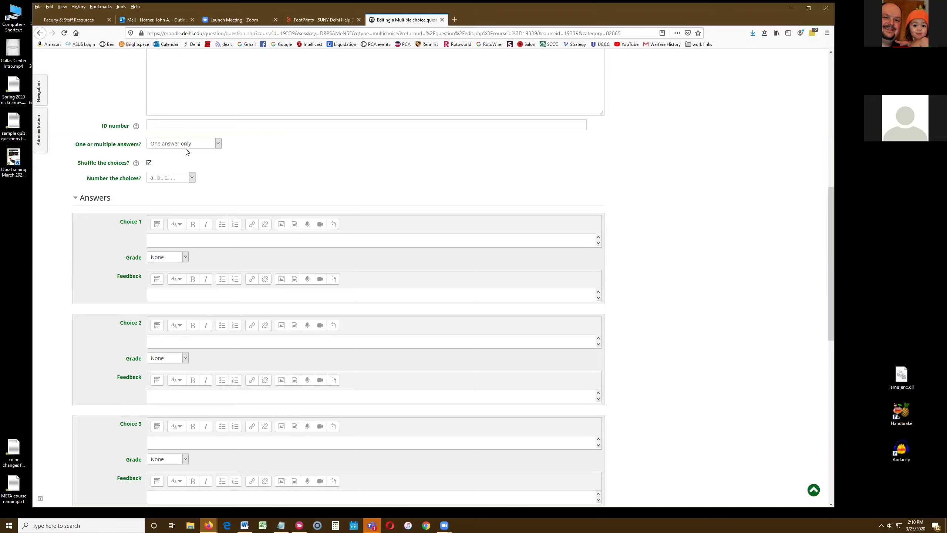
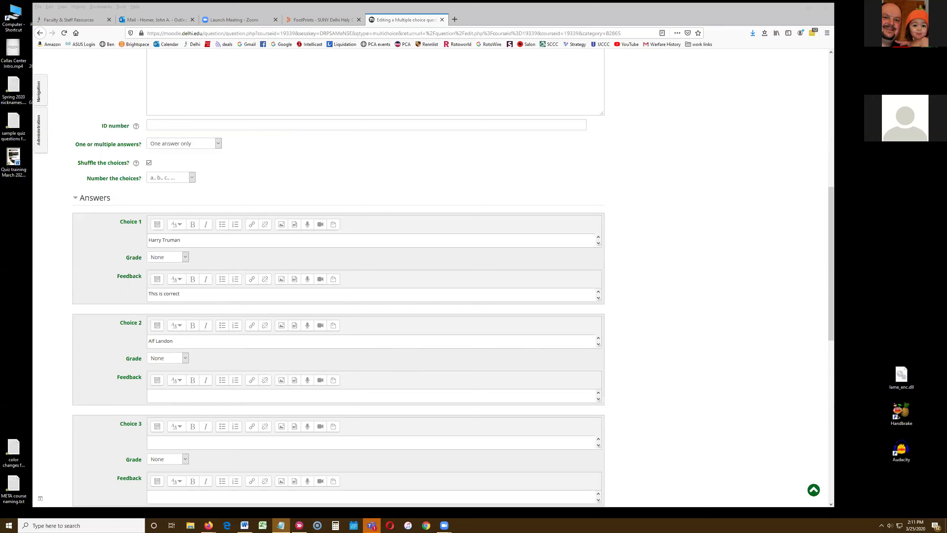
# Paste "Alf Landon ran against FDR in 1936. Harry Truman is the correct answer" as the feedback for Choice 2.
pyautogui.rightClick(187, 397)
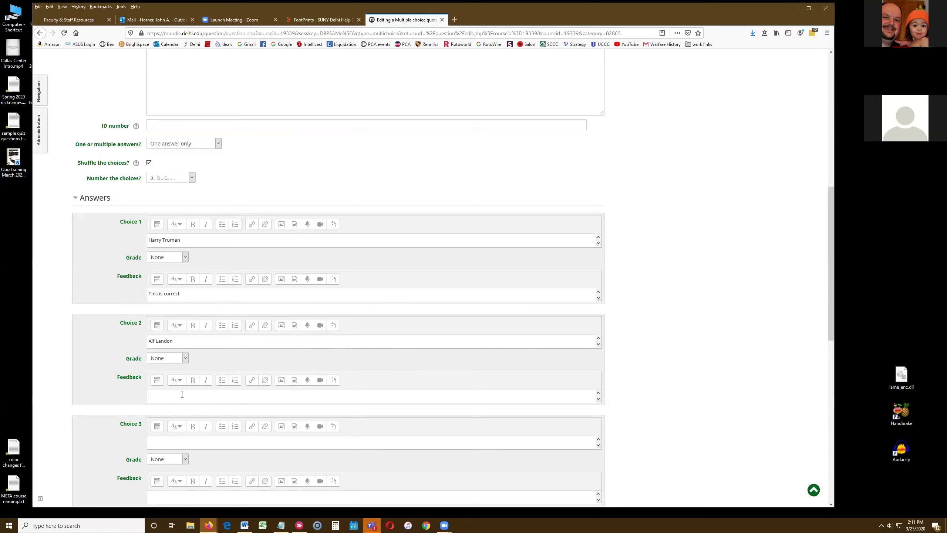
pyautogui.click(200, 426)
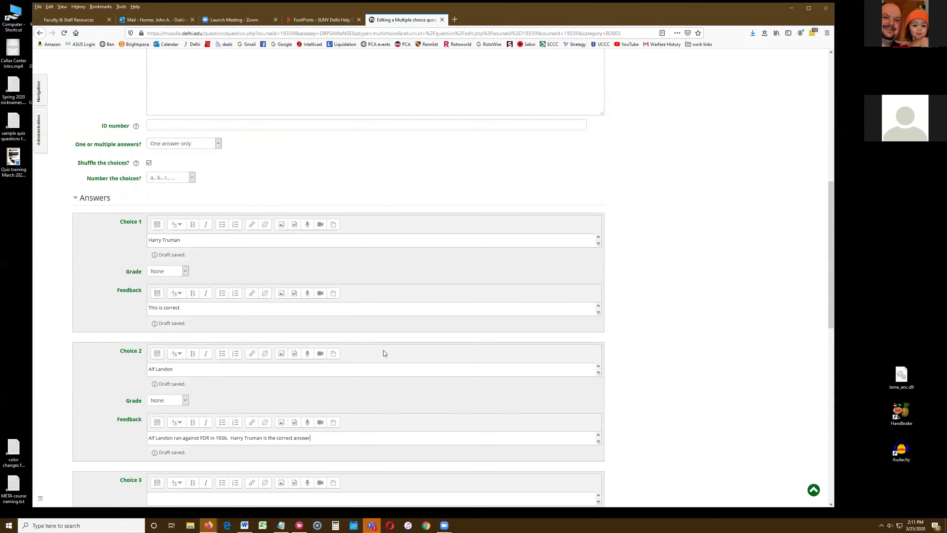
# Paste "Gordon Shumway" as Choice 3 and "Gordon Shumway is the name of Alf in the 1980s tv show." as its feedback.
pyautogui.scroll(-2, 384, 353)
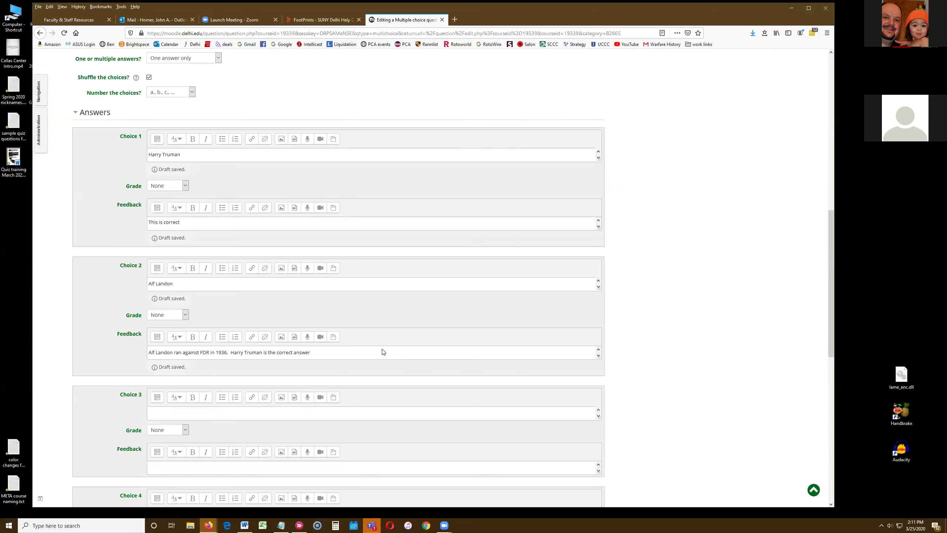
pyautogui.scroll(-1, 384, 352)
pyautogui.hotkey('alt', 'Tab')
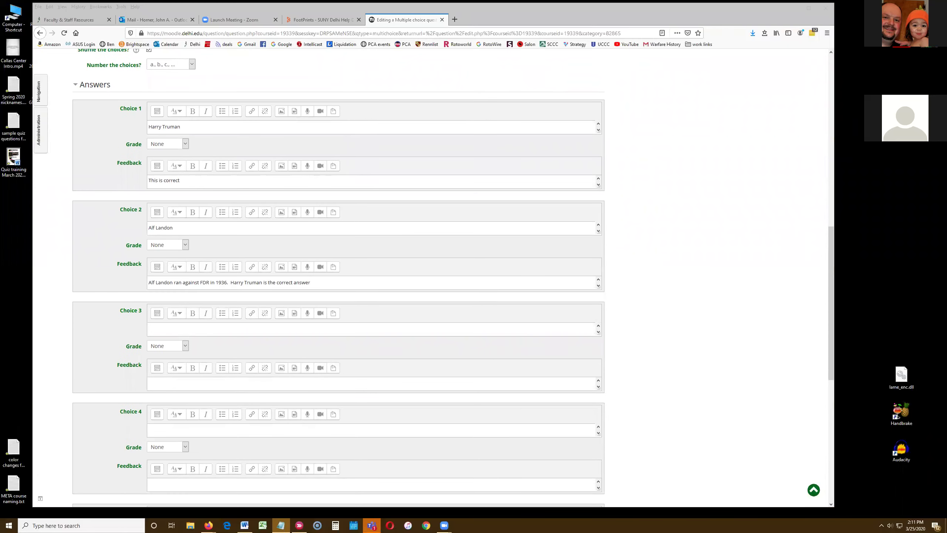
pyautogui.click(155, 328)
pyautogui.rightClick(155, 328)
pyautogui.click(175, 360)
pyautogui.click(188, 384)
pyautogui.rightClick(189, 386)
pyautogui.click(205, 418)
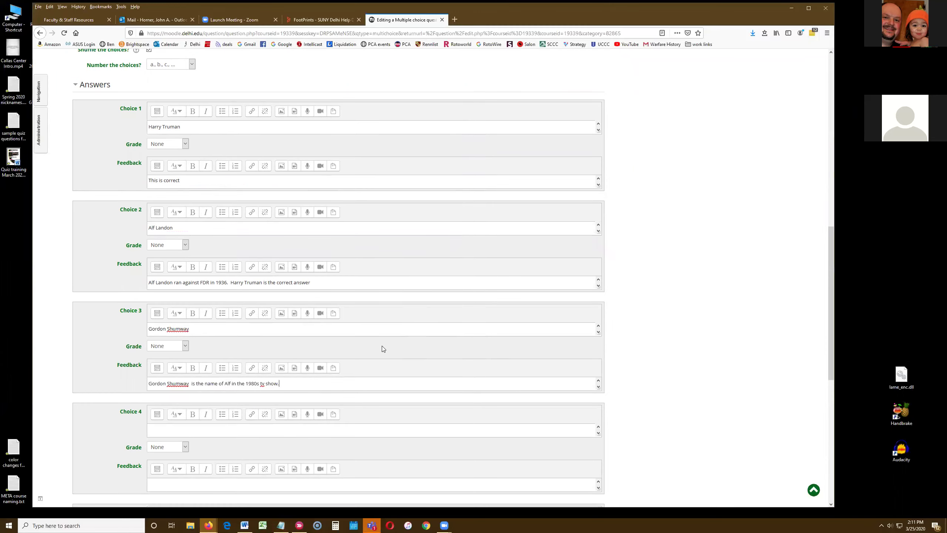
# Set the grade of Choice 1, Harry Truman, to 100% and look through the other positive and negative grade percentages.
pyautogui.scroll(-1, 381, 340)
pyautogui.scroll(-1, 380, 342)
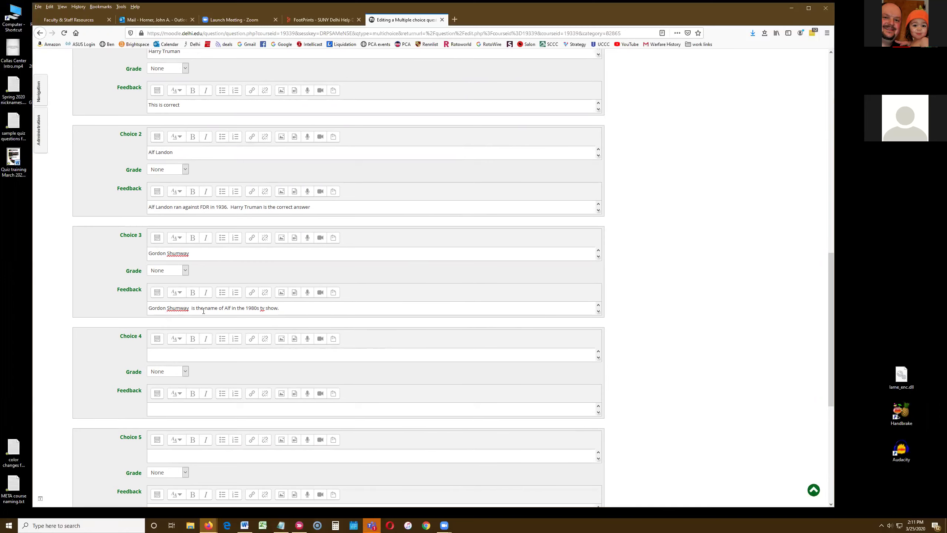
pyautogui.scroll(2, 246, 180)
pyautogui.scroll(1, 242, 164)
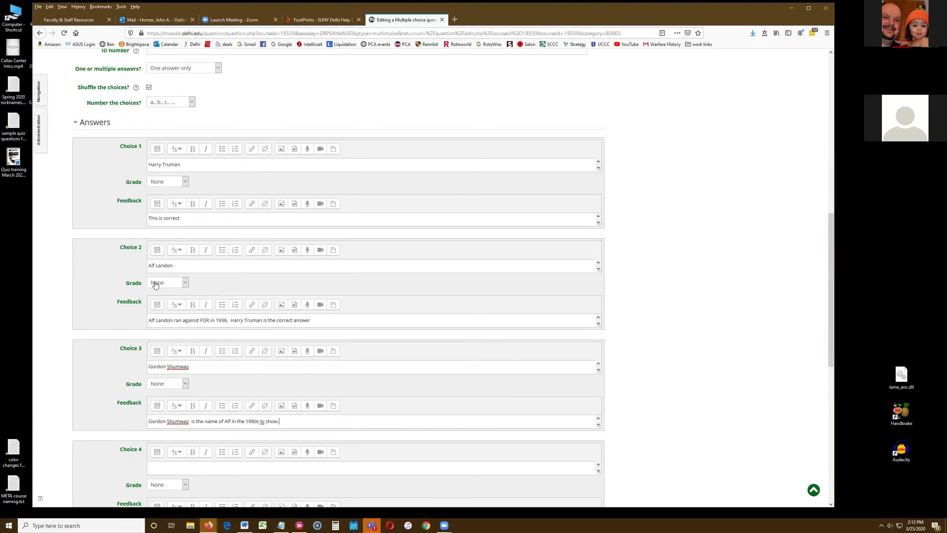
pyautogui.click(185, 182)
pyautogui.click(168, 208)
pyautogui.click(185, 181)
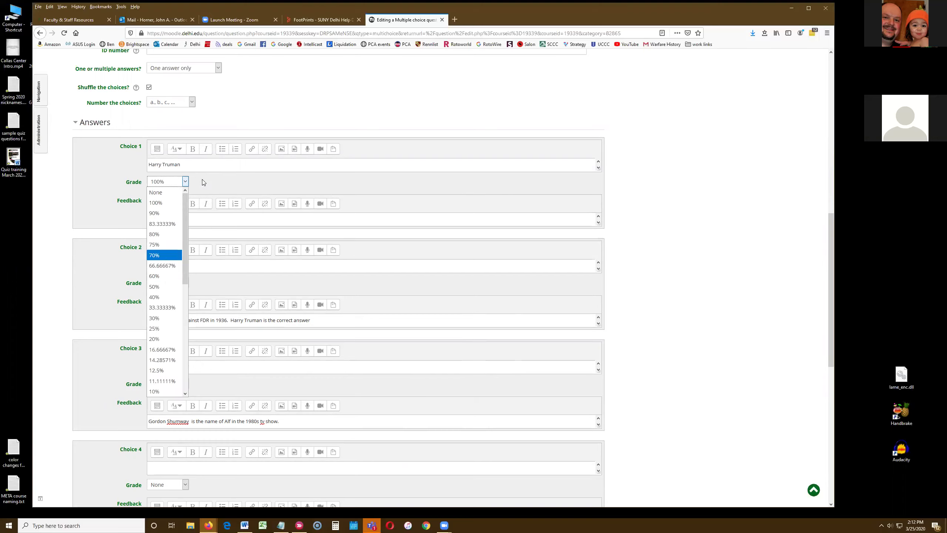
pyautogui.click(185, 181)
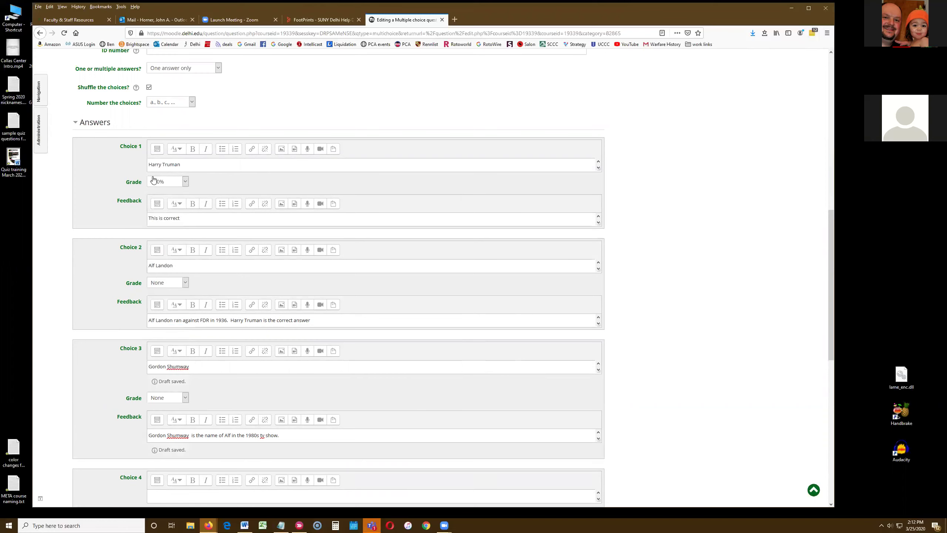
pyautogui.click(185, 182)
pyautogui.scroll(-5, 163, 261)
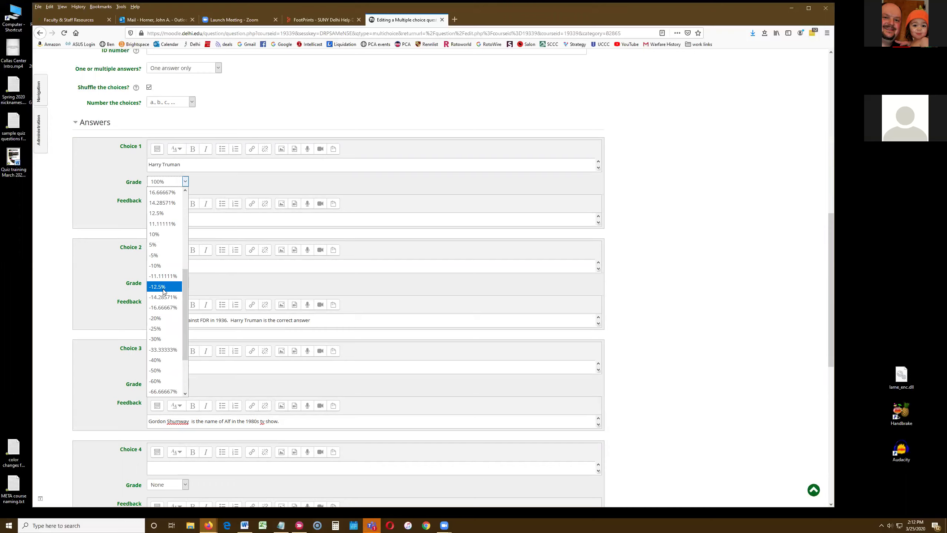
pyautogui.click(208, 177)
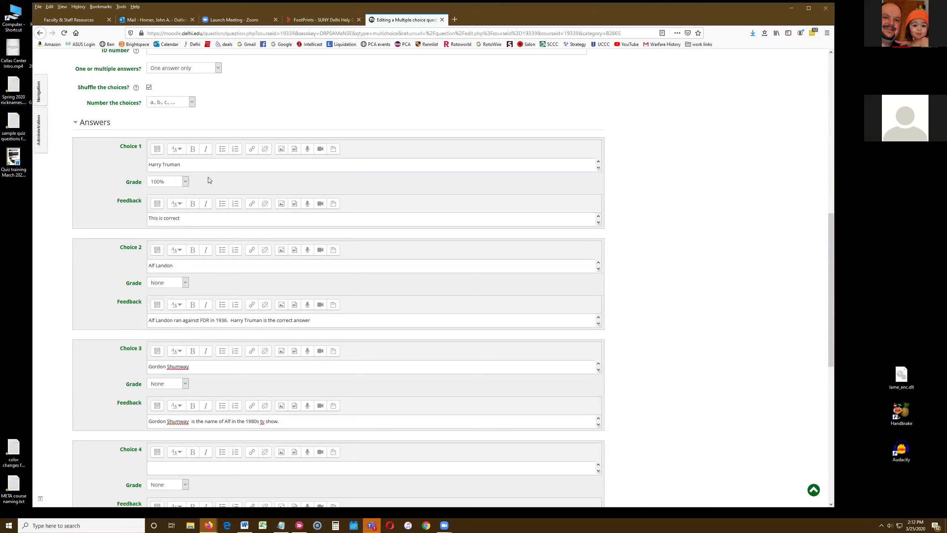
# Save the multiple choice question and return to the question bank.
pyautogui.scroll(-5, 319, 255)
pyautogui.scroll(-3, 318, 255)
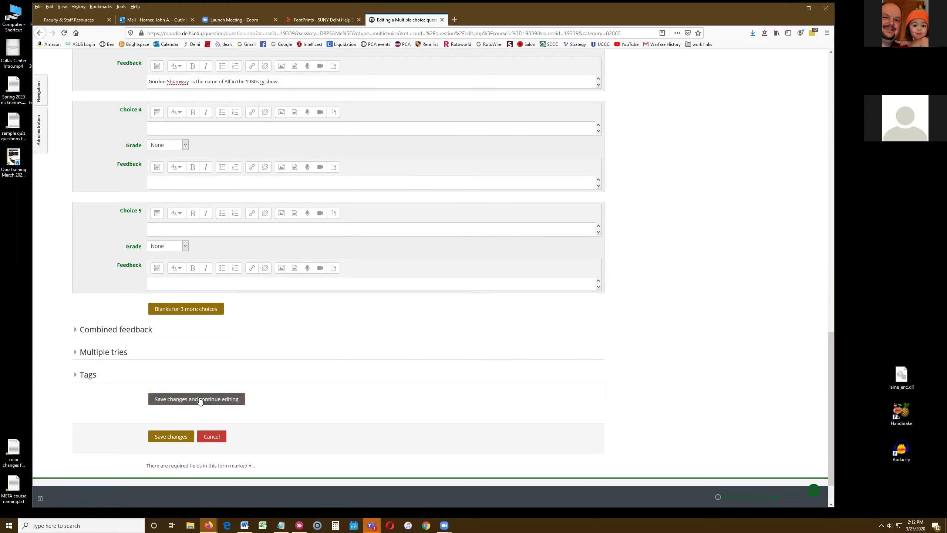
pyautogui.click(171, 437)
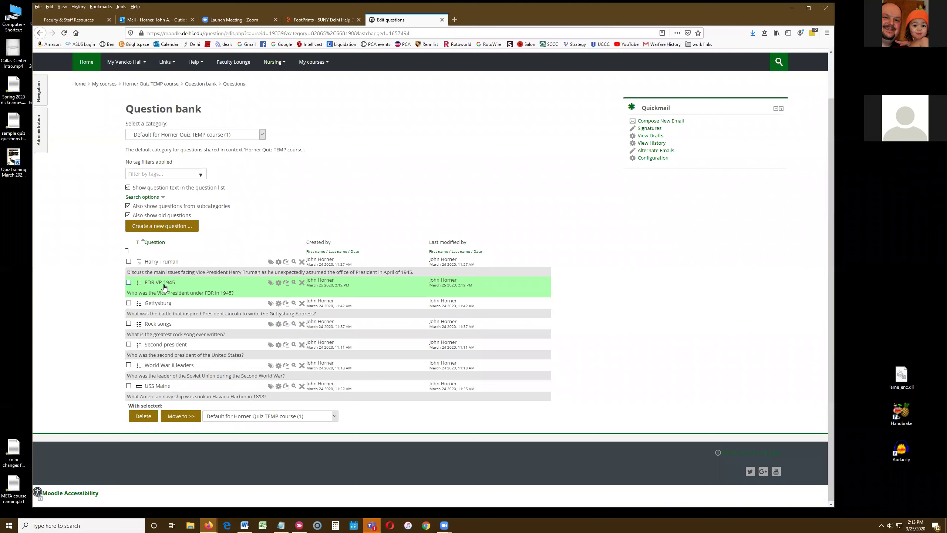
# Edit the FDR VP 1945 question so that it is stored in the New Quiz category, and save the changes.
pyautogui.click(263, 137)
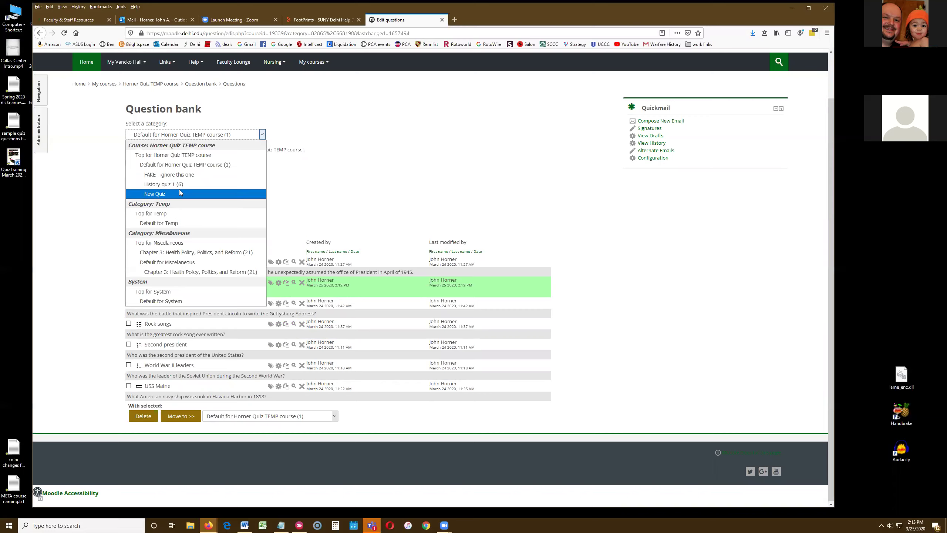
pyautogui.click(312, 160)
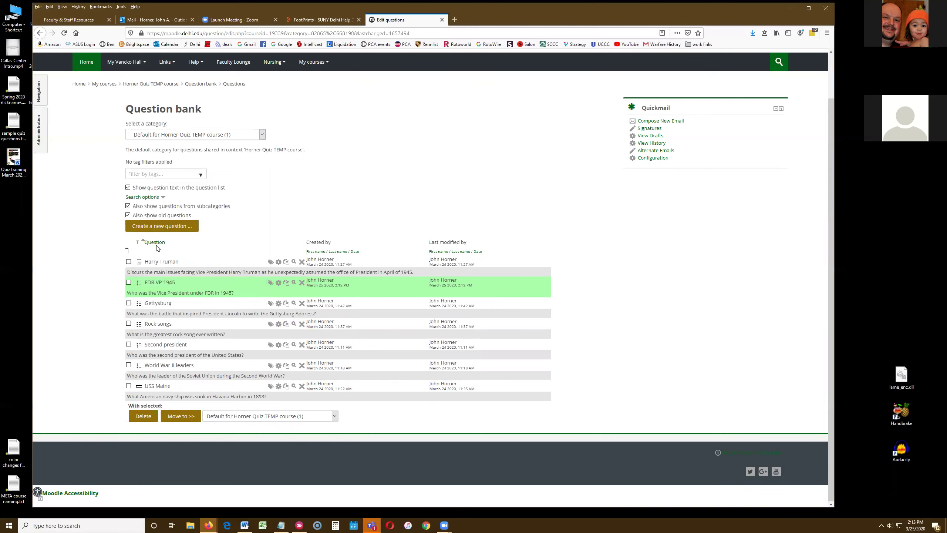
pyautogui.click(278, 284)
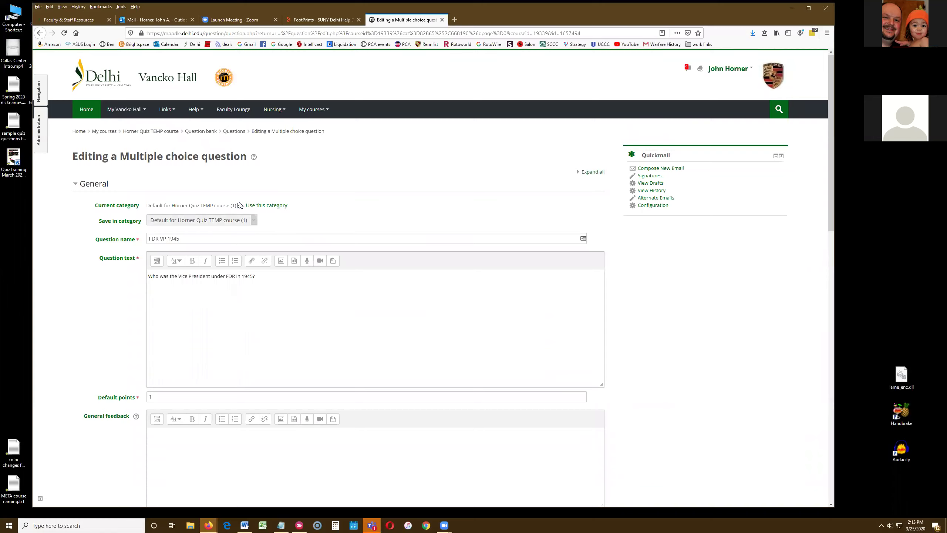
pyautogui.click(240, 206)
pyautogui.click(241, 207)
pyautogui.click(240, 206)
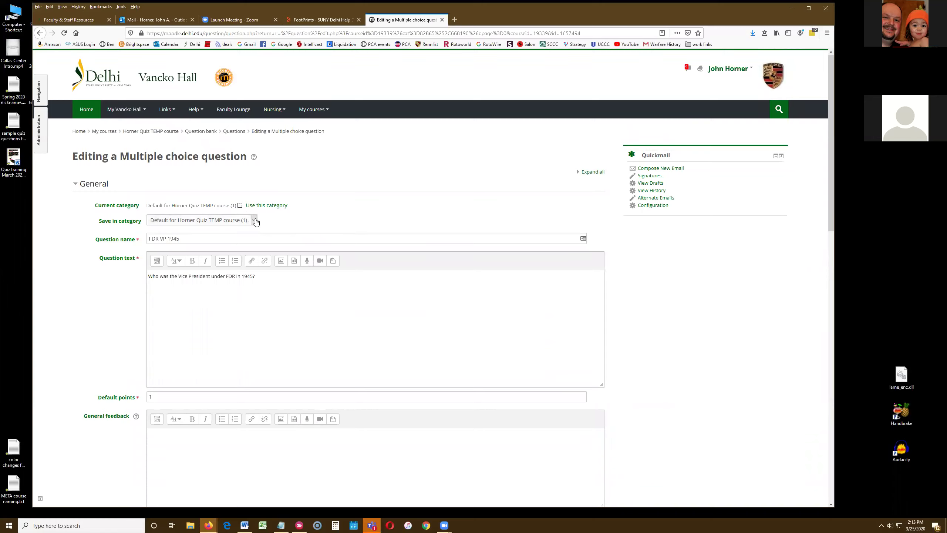
pyautogui.click(254, 220)
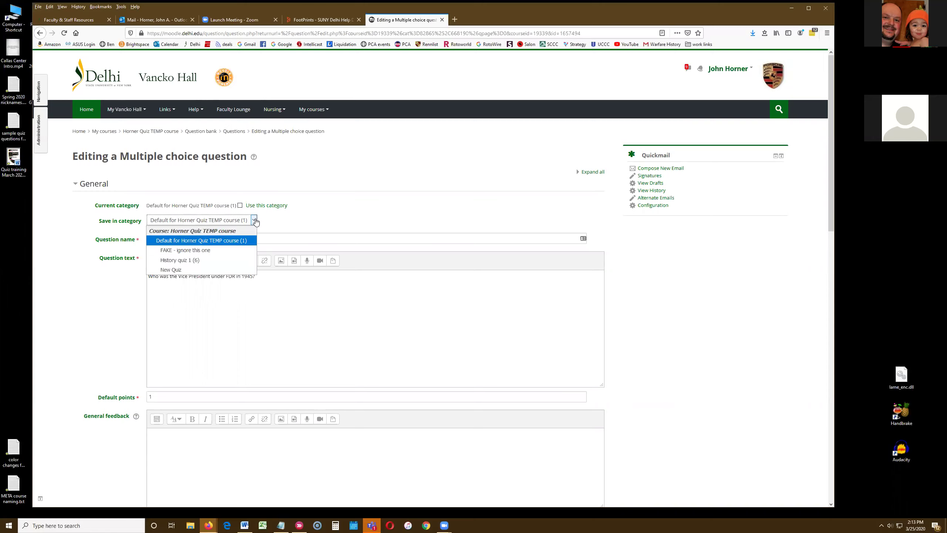
pyautogui.click(170, 270)
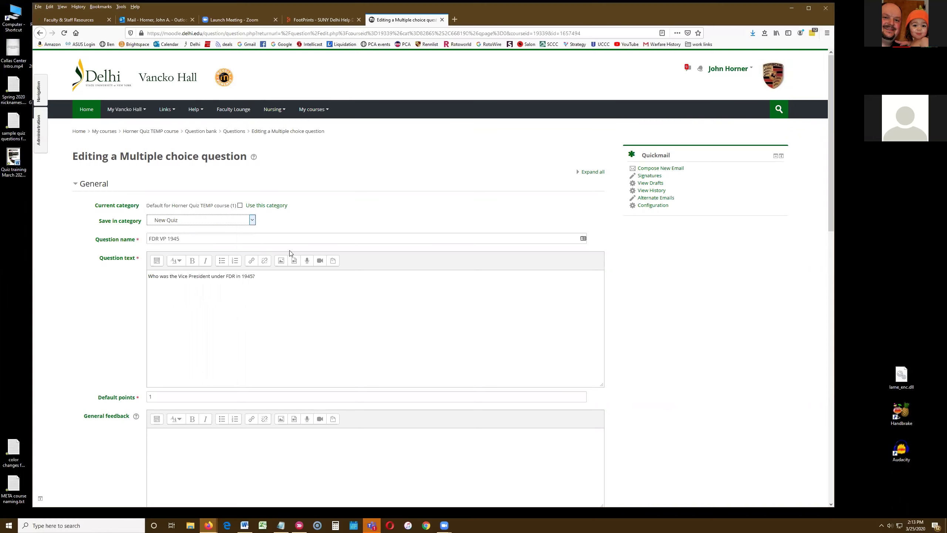
pyautogui.scroll(-10, 287, 380)
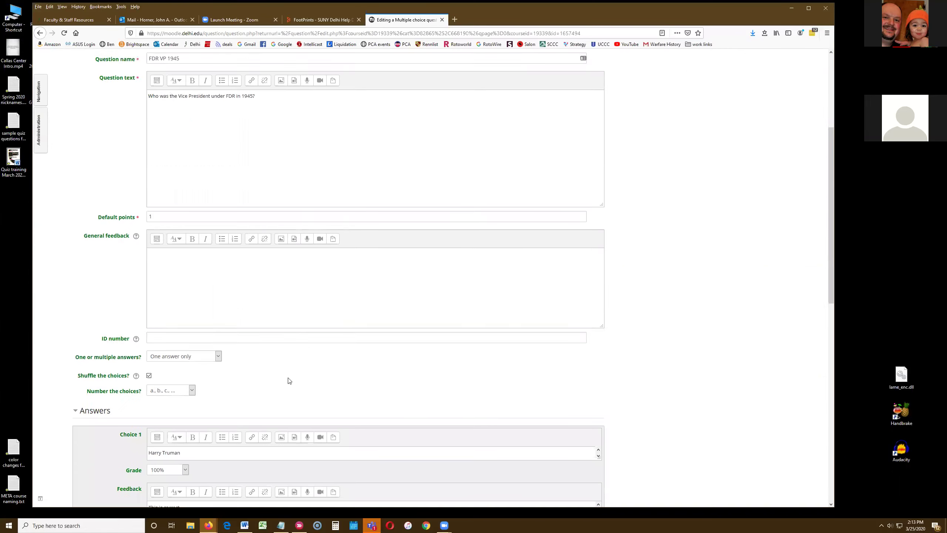
pyautogui.scroll(-5, 175, 395)
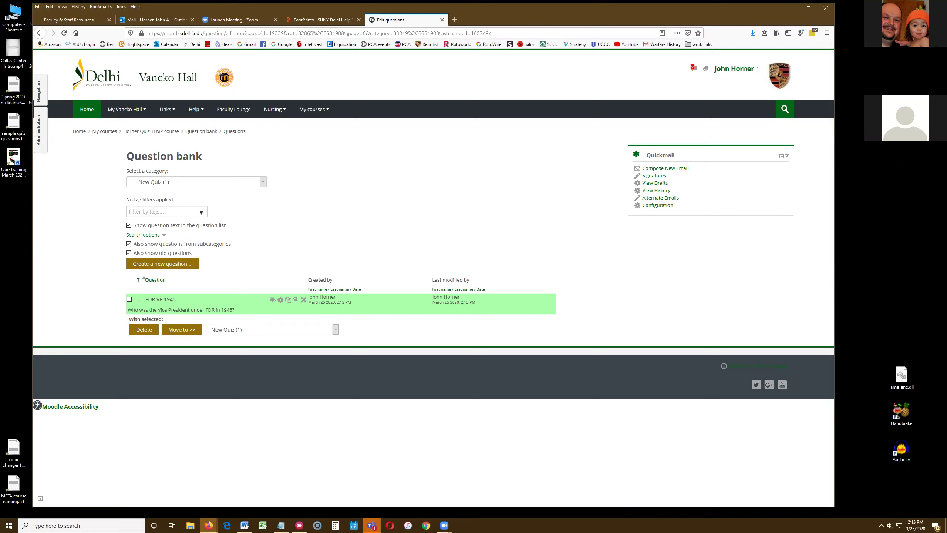
# Add a new question of the Essay type to the New Quiz category.
pyautogui.click(166, 266)
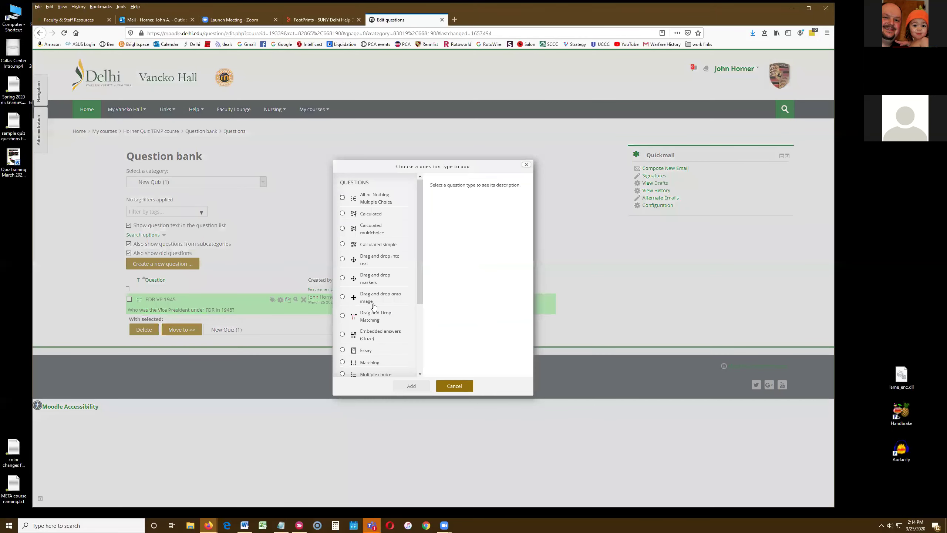
pyautogui.scroll(-3, 374, 306)
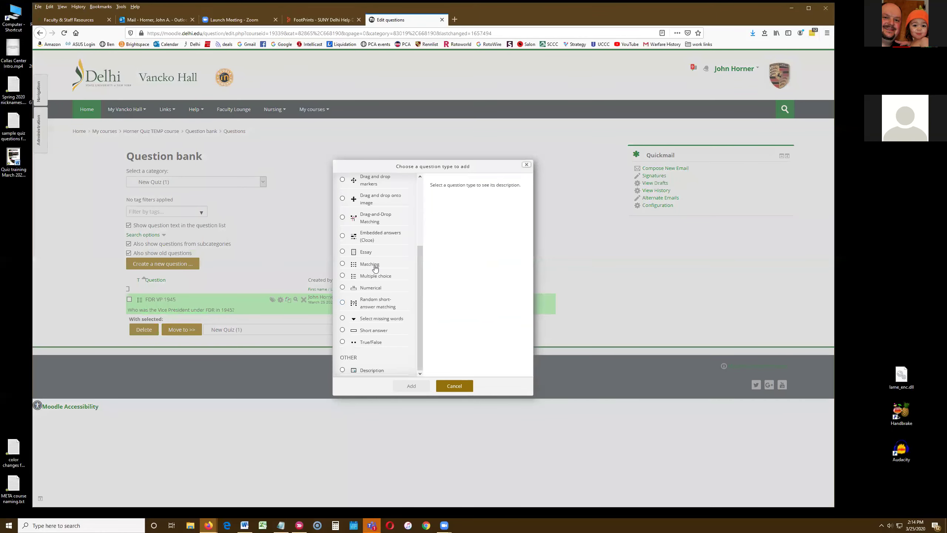
pyautogui.click(344, 253)
pyautogui.click(412, 387)
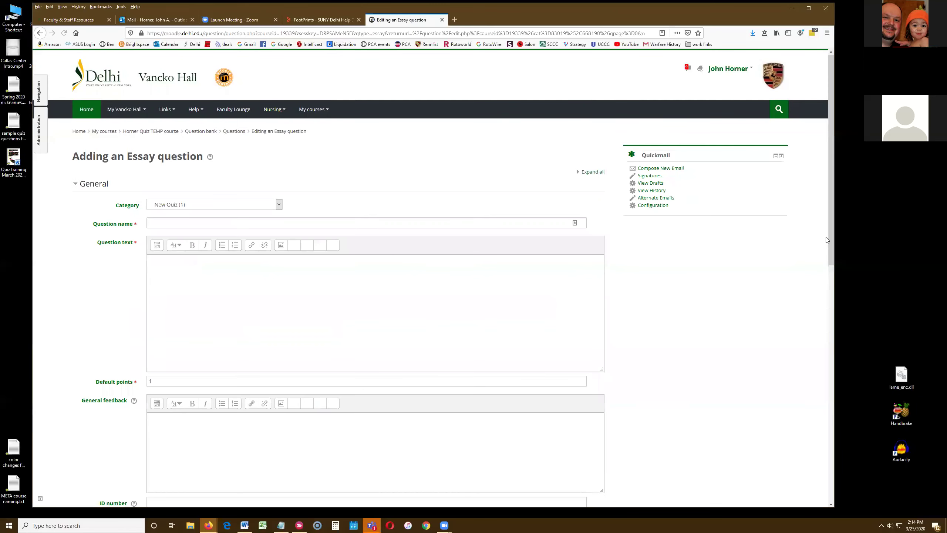
# Paste "1932 Economy" as the name of the essay question.
pyautogui.hotkey('alt', 'Tab')
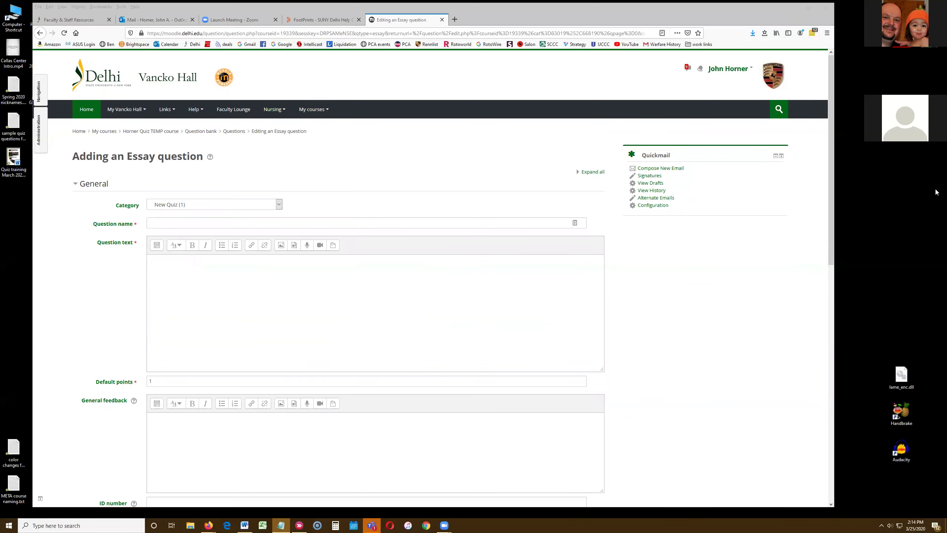
pyautogui.click(267, 223)
pyautogui.rightClick(268, 221)
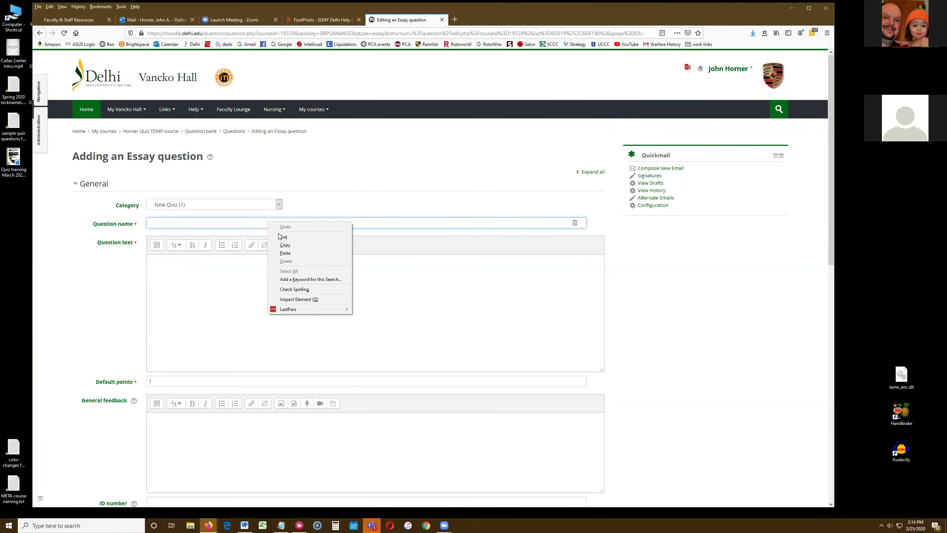
pyautogui.click(285, 254)
# Paste the prompt on the United States economic situation at the 1932 election, minimum 250 words, as the question text and correct "ands" to "and".
pyautogui.hotkey('alt', 'Tab')
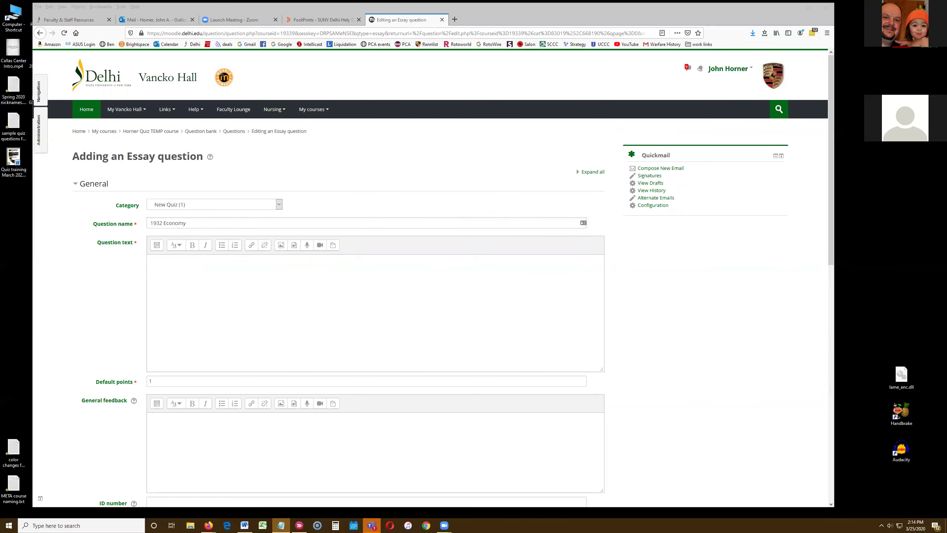
pyautogui.click(277, 269)
pyautogui.rightClick(279, 273)
pyautogui.click(300, 304)
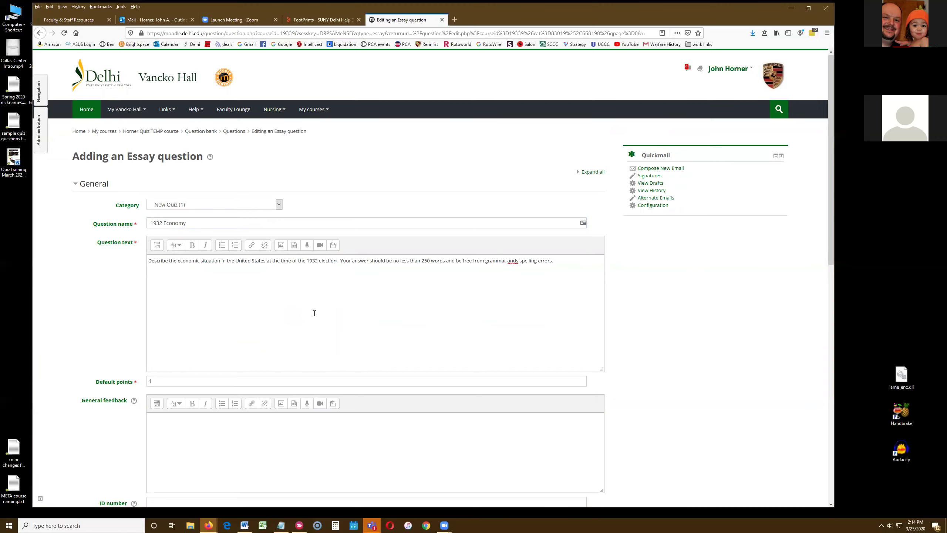
pyautogui.click(518, 264)
pyautogui.press('BackSpace')
# Review the points, feedback and response options of the essay question and save it with its default settings.
pyautogui.scroll(-5, 317, 292)
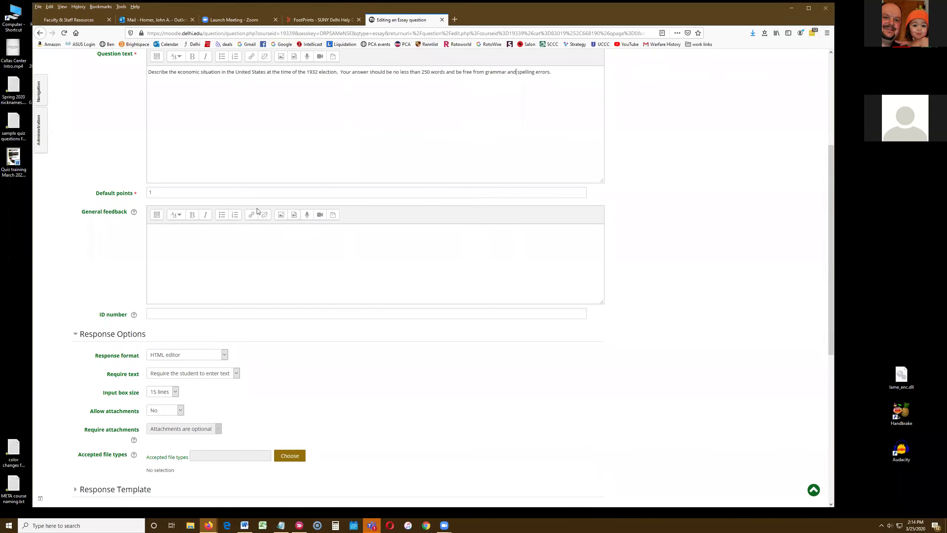
pyautogui.scroll(-5, 329, 397)
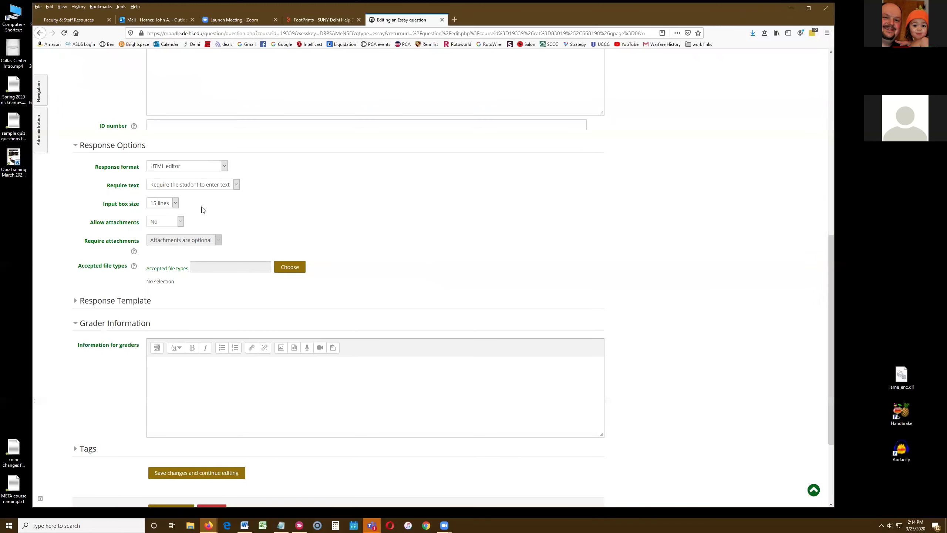
pyautogui.scroll(6, 319, 305)
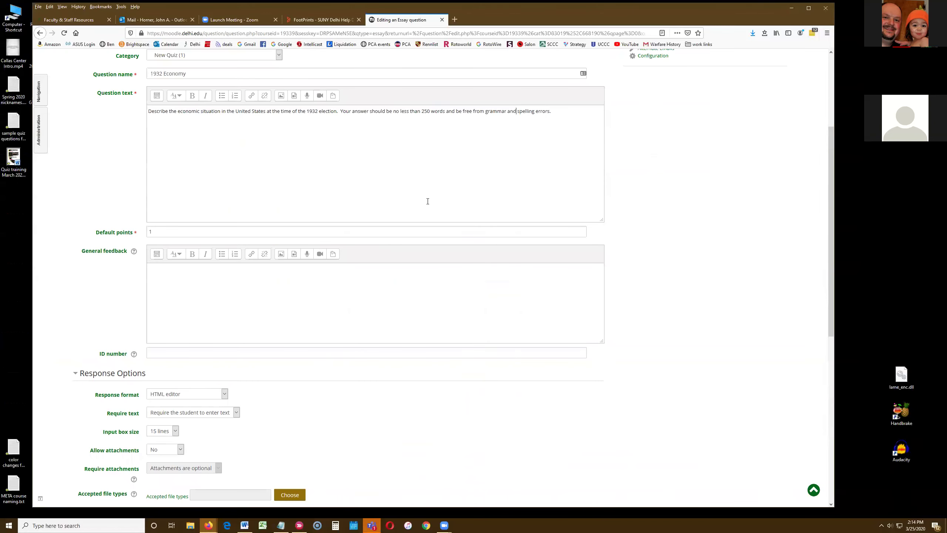
pyautogui.scroll(1, 427, 203)
pyautogui.scroll(-9, 313, 317)
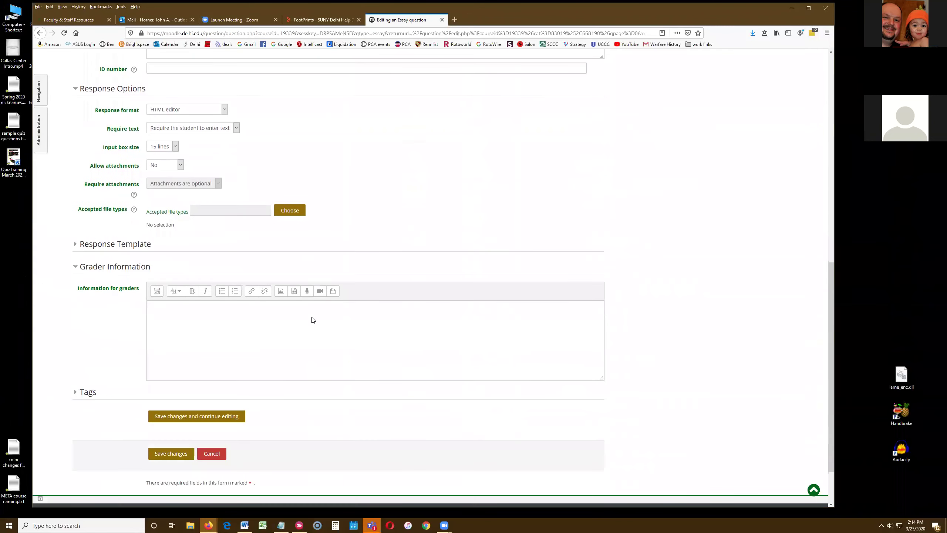
pyautogui.click(173, 435)
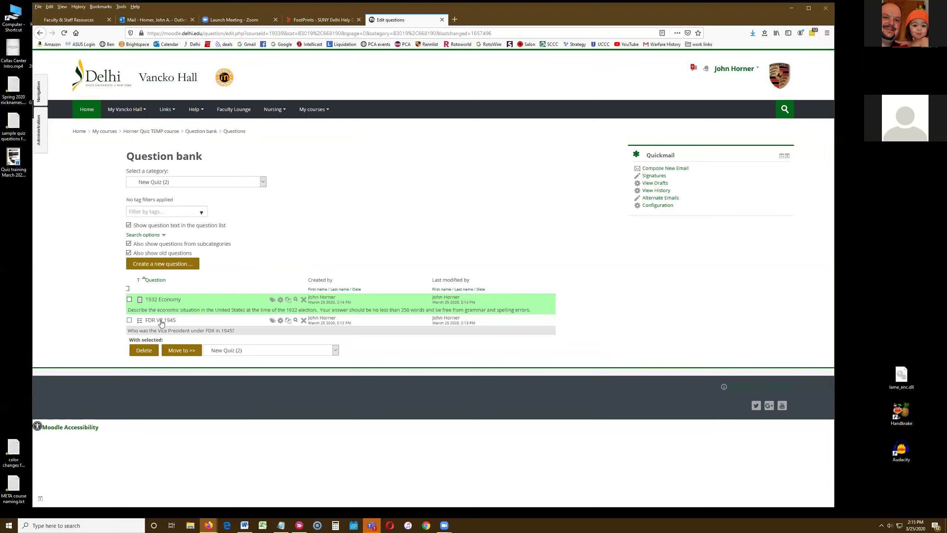
# Add a new question of the Short answer type to the New Quiz category.
pyautogui.click(158, 265)
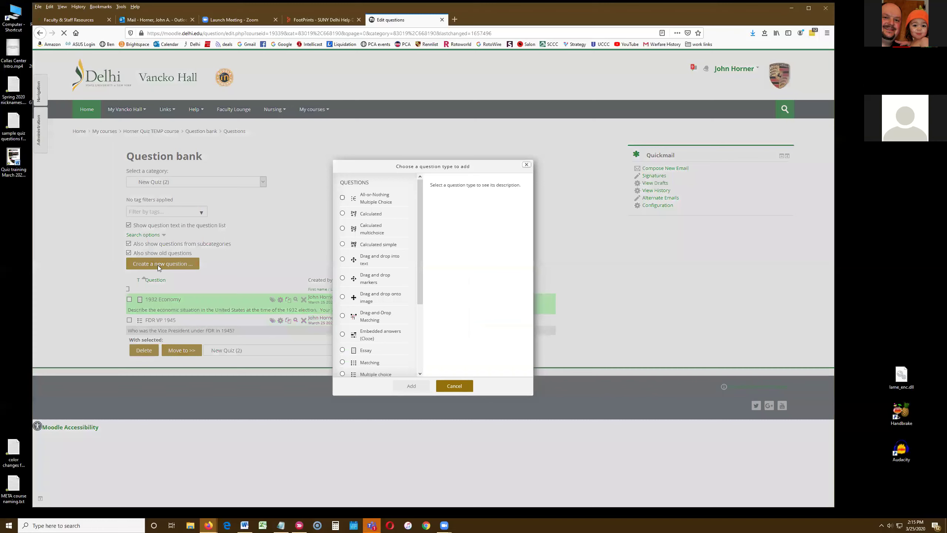
pyautogui.scroll(-3, 360, 329)
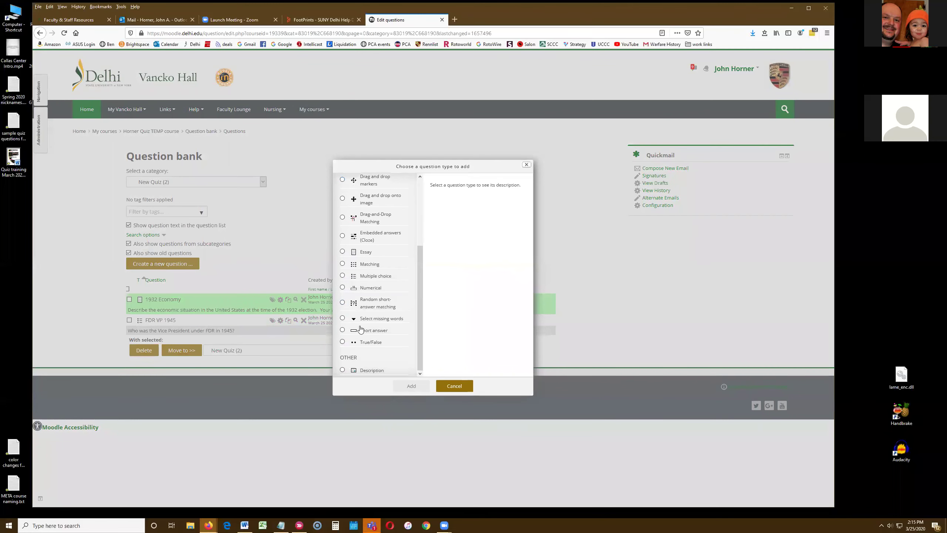
pyautogui.click(343, 330)
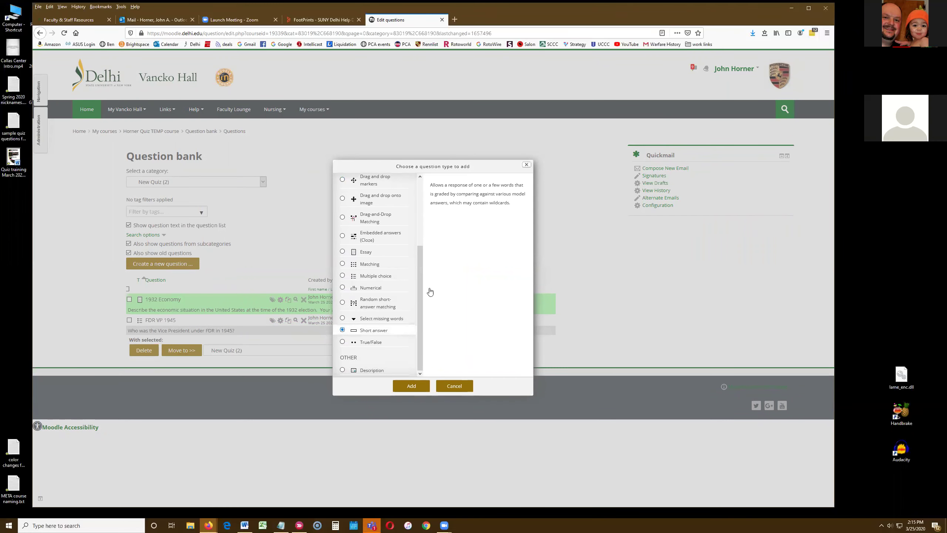
pyautogui.click(408, 387)
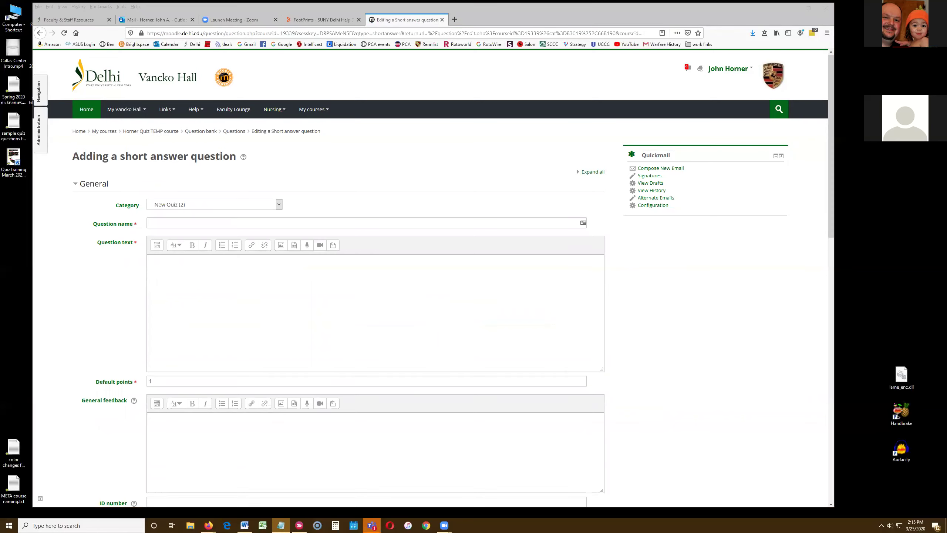
# Name the question "USS Maine" and paste "What US Navy ship was sunk in Havana Harbor in 1898?" as its question text.
pyautogui.rightClick(188, 223)
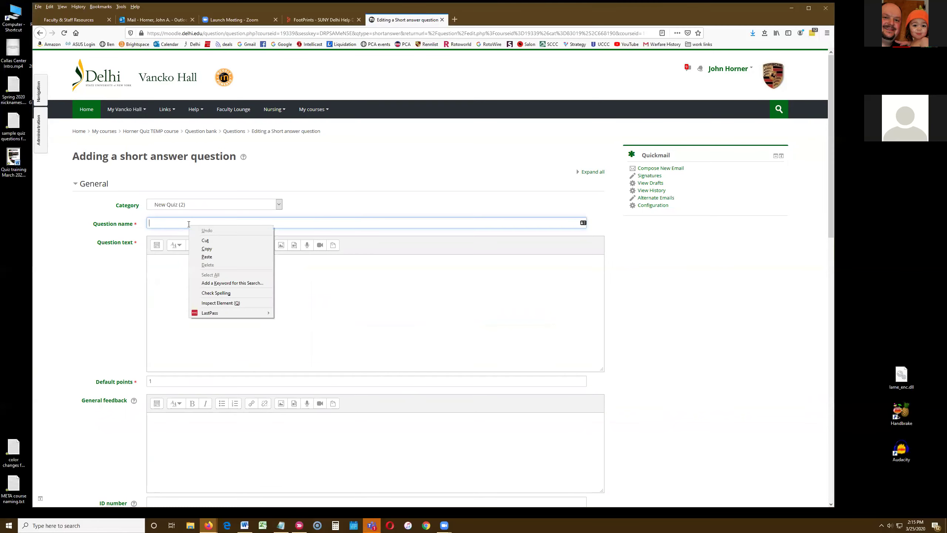
pyautogui.click(207, 257)
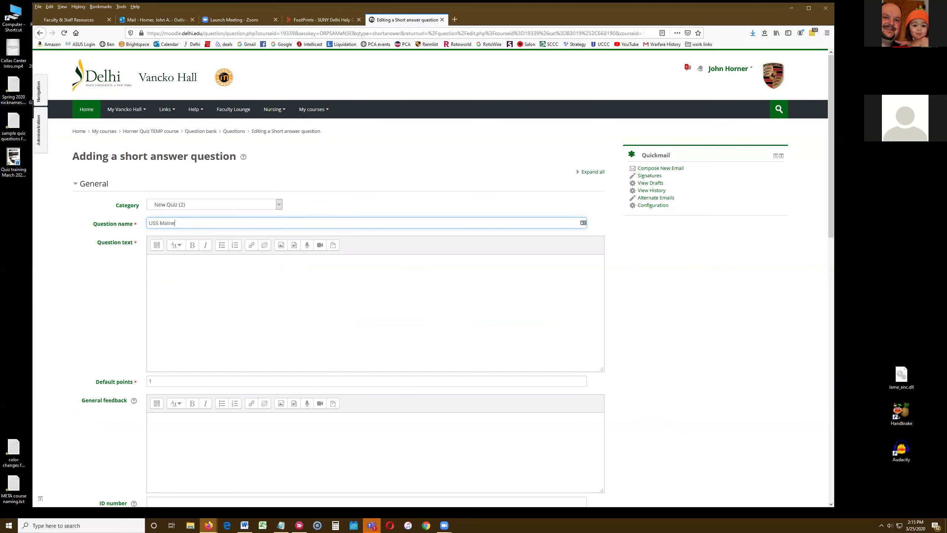
pyautogui.hotkey('alt', 'Tab')
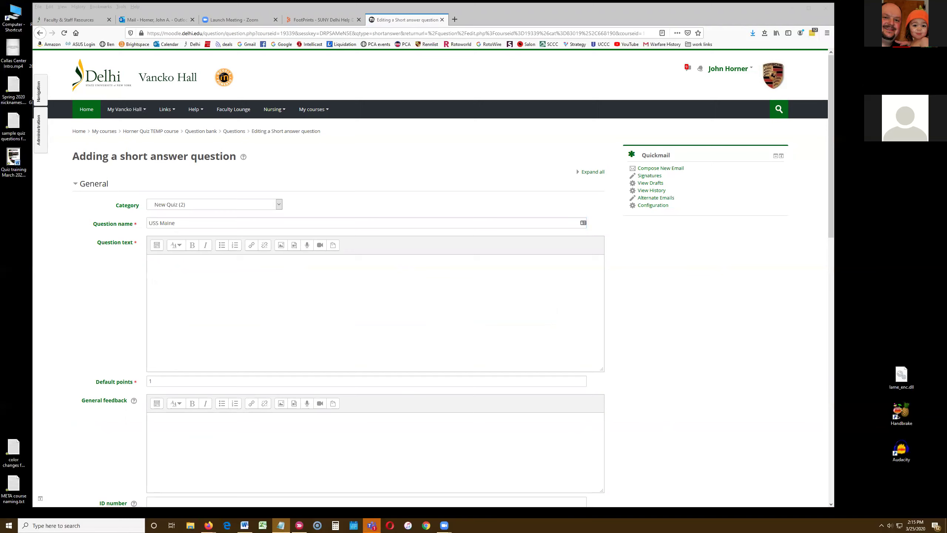
pyautogui.rightClick(209, 259)
pyautogui.click(224, 296)
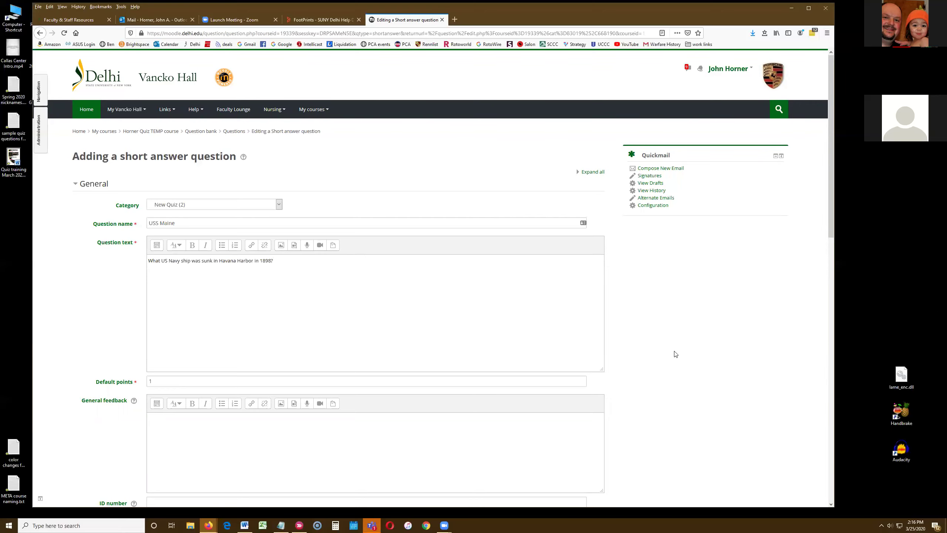
# Paste "Maine" as the first accepted answer of the short answer question.
pyautogui.scroll(-10, 305, 328)
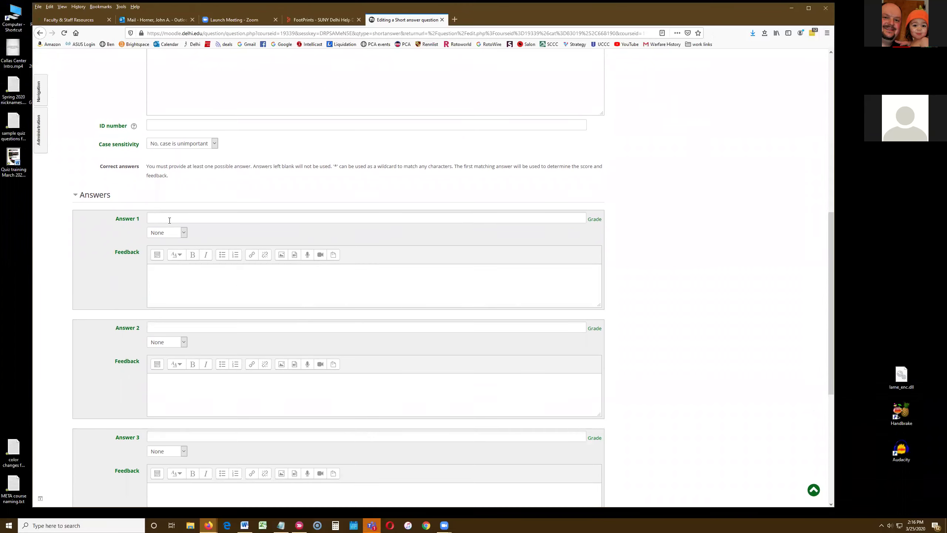
pyautogui.scroll(-2, 239, 347)
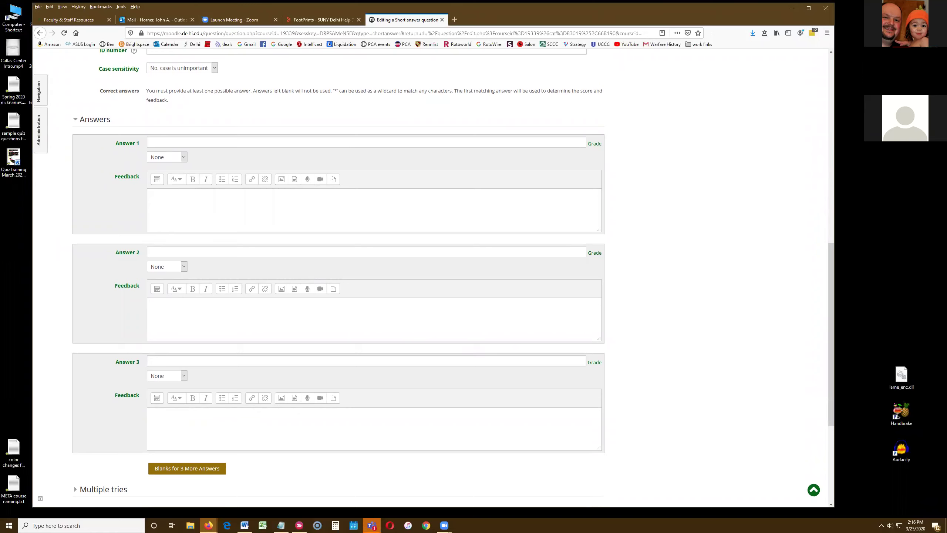
pyautogui.hotkey('alt', 'Tab')
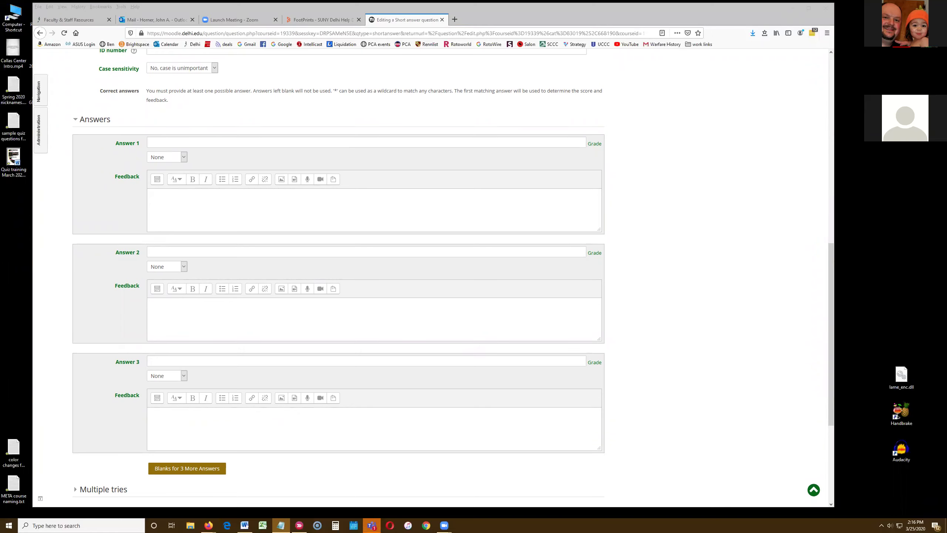
pyautogui.click(191, 142)
pyautogui.rightClick(191, 142)
pyautogui.click(209, 174)
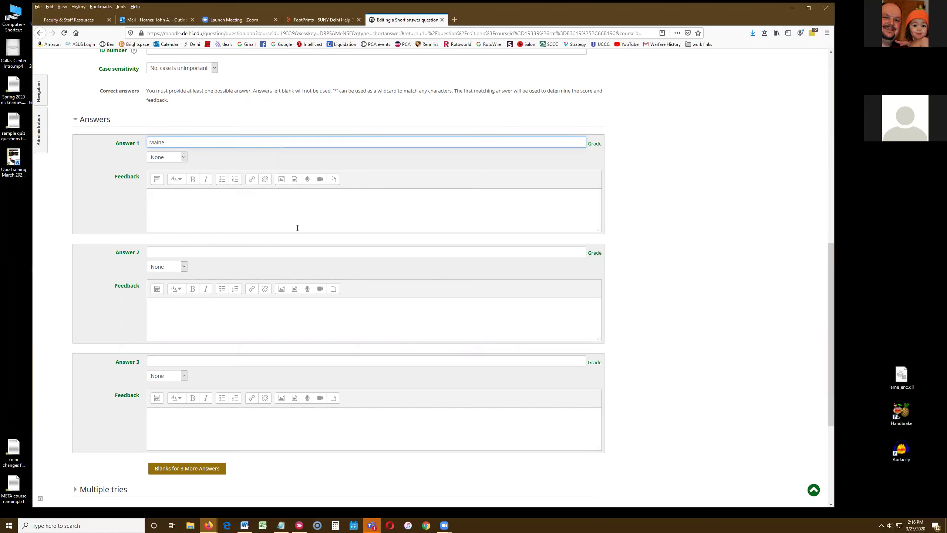
# Paste "USS Maine" as the second accepted answer and "The Maine" as the third.
pyautogui.hotkey('alt', 'Tab')
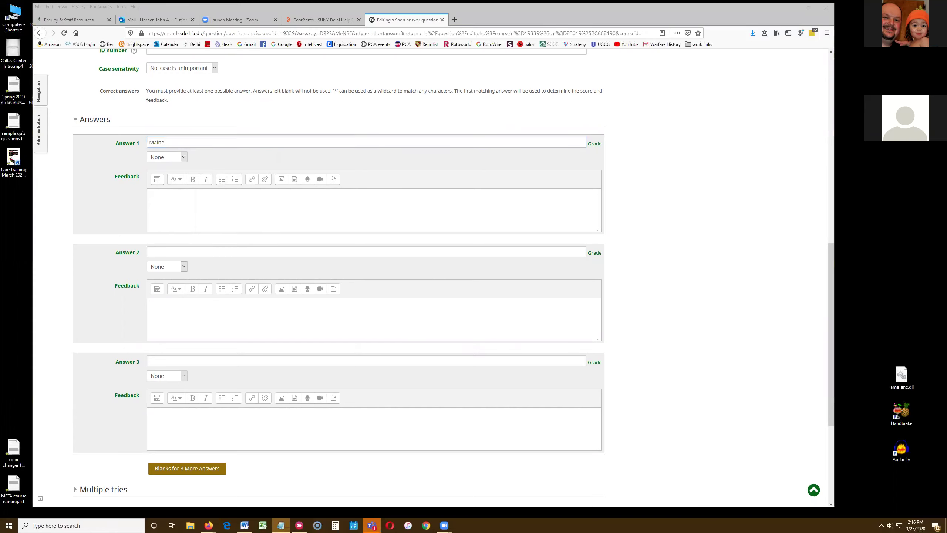
pyautogui.click(193, 253)
pyautogui.rightClick(194, 253)
pyautogui.click(222, 284)
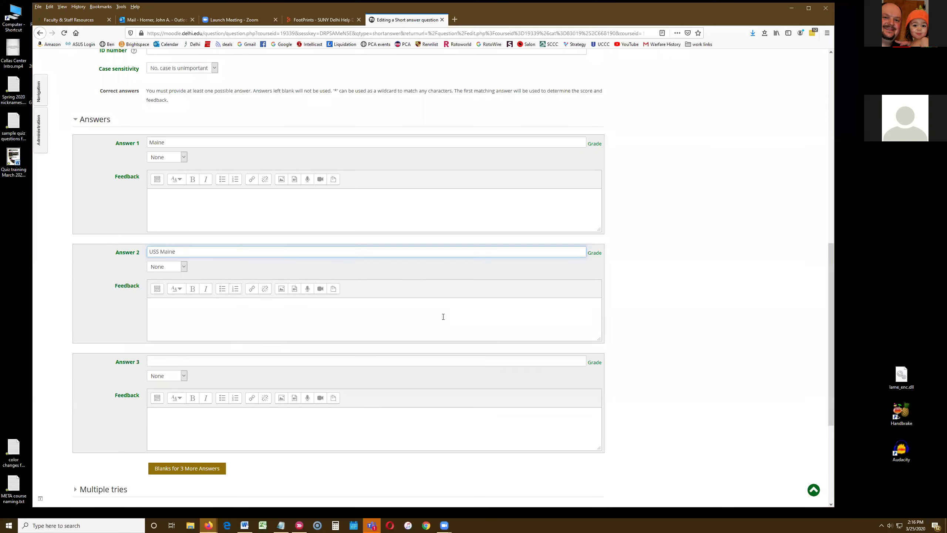
pyautogui.hotkey('alt', 'Tab')
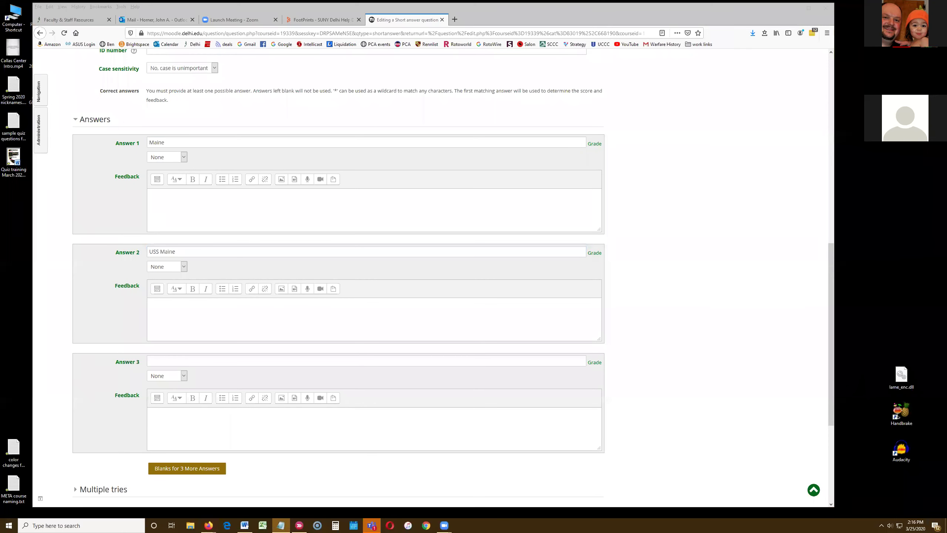
pyautogui.click(175, 361)
pyautogui.rightClick(176, 361)
pyautogui.click(194, 393)
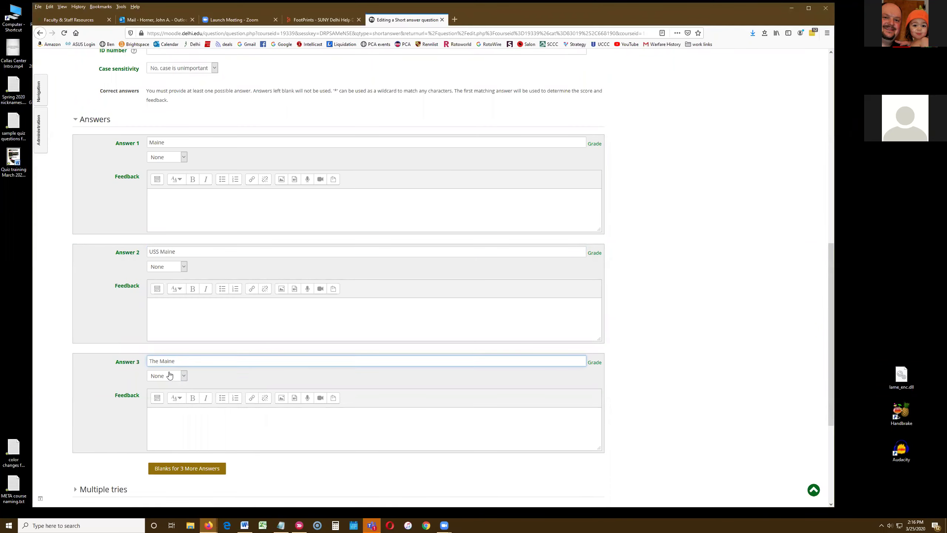
# Set the grade of all three accepted answers to 100% and save the short answer question.
pyautogui.click(166, 375)
pyautogui.click(156, 176)
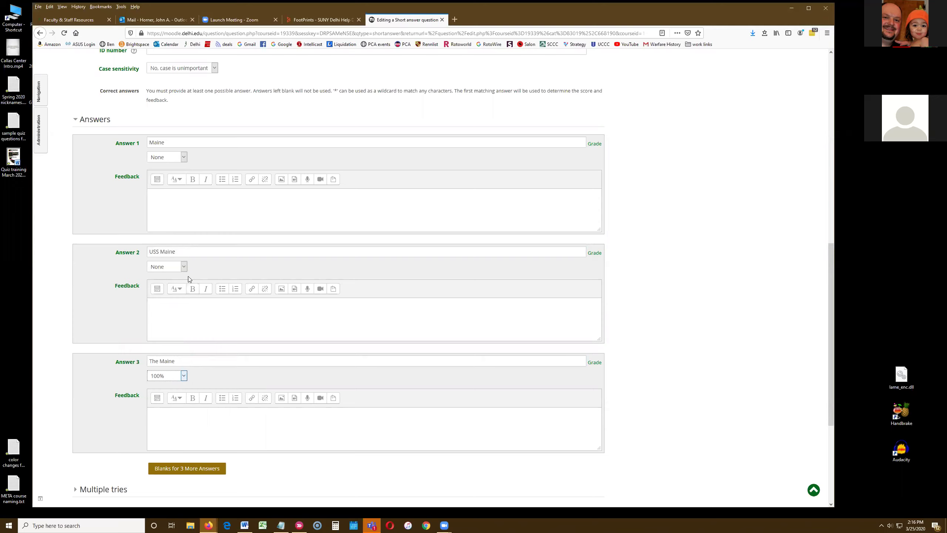
pyautogui.click(186, 267)
pyautogui.click(199, 222)
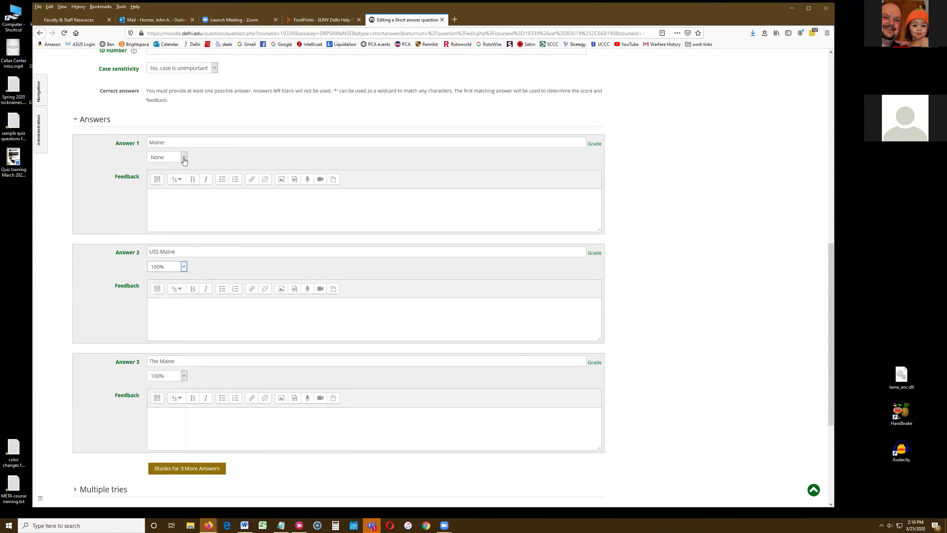
pyautogui.click(183, 158)
pyautogui.click(155, 179)
pyautogui.scroll(-3, 261, 317)
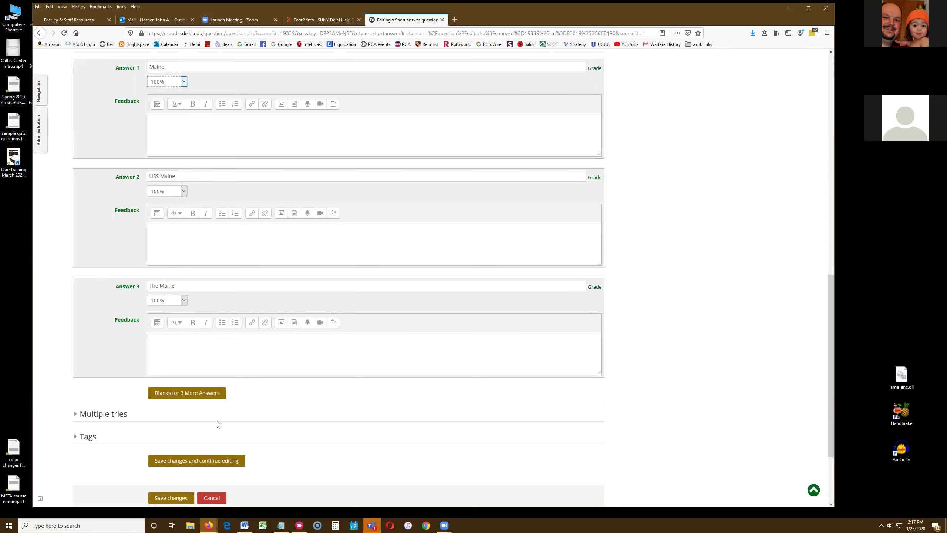
pyautogui.scroll(-3, 201, 417)
pyautogui.click(172, 393)
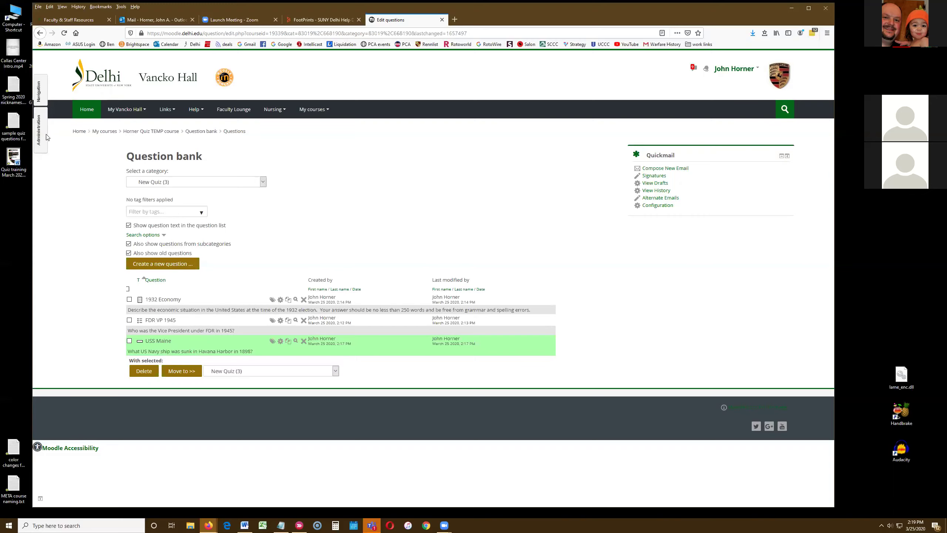
# Return to the course's main page and turn editing on.
pyautogui.moveTo(42, 136)
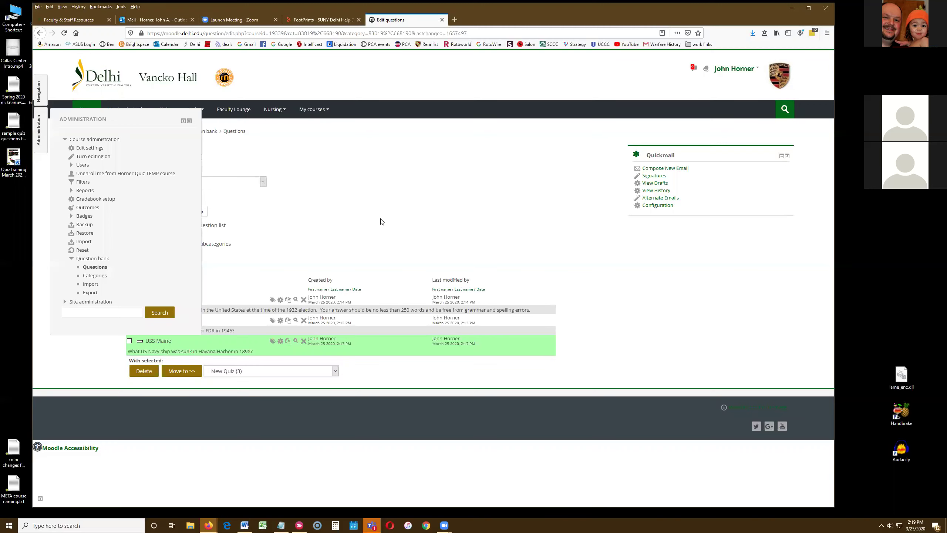
pyautogui.click(155, 135)
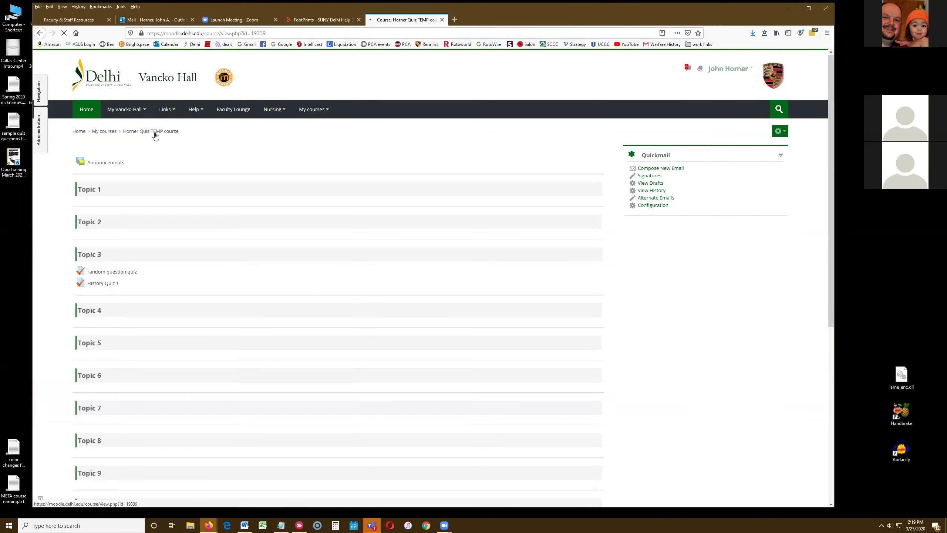
pyautogui.click(780, 130)
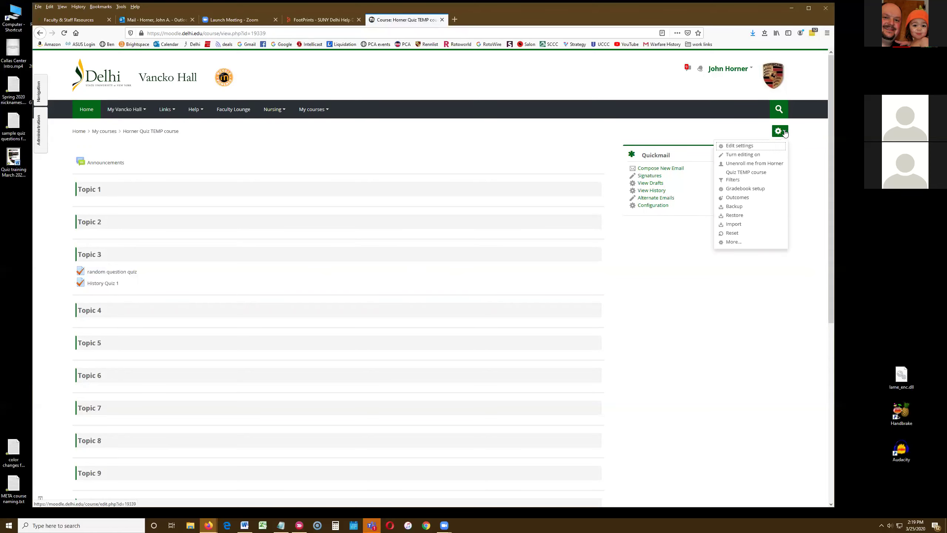
pyautogui.click(746, 155)
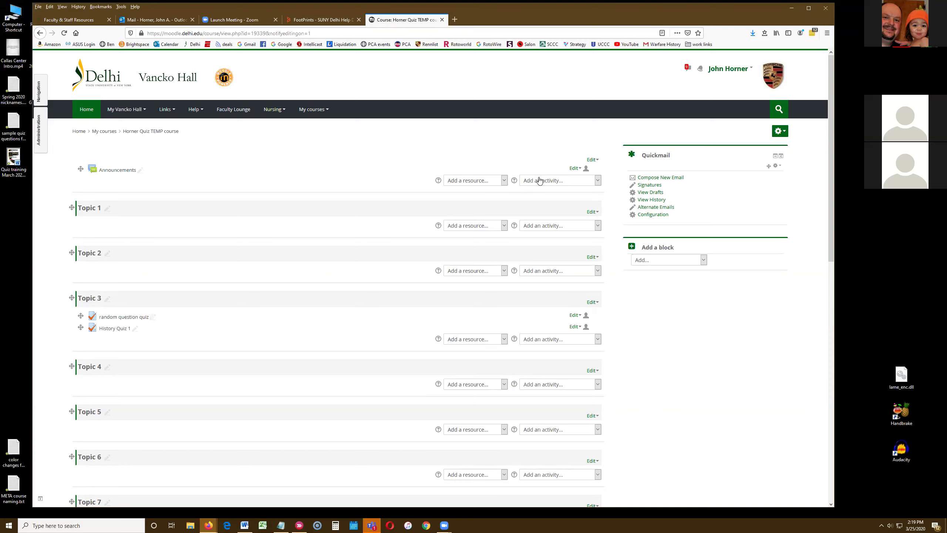
# Add a Quiz activity to the course section containing Announcements and name it "New Quiz One".
pyautogui.click(573, 184)
pyautogui.scroll(-3, 577, 291)
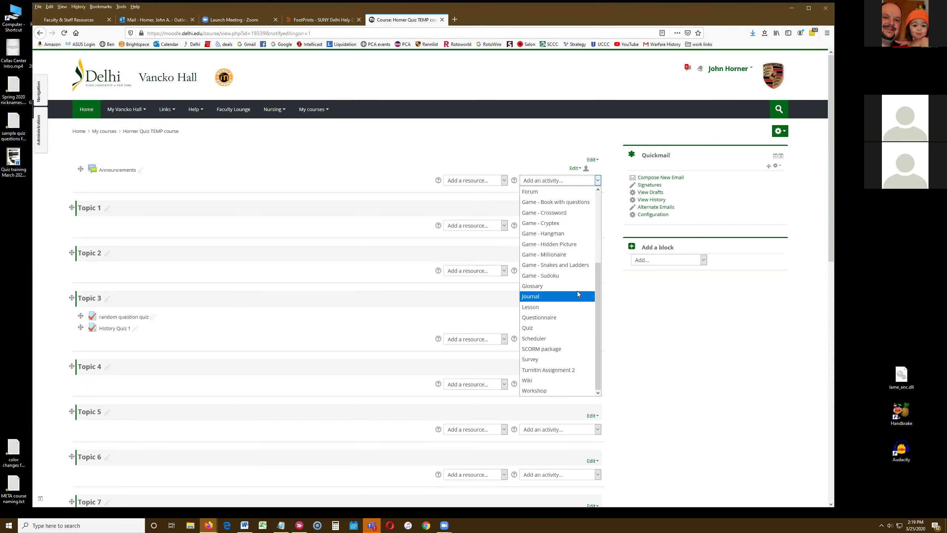
pyautogui.click(528, 331)
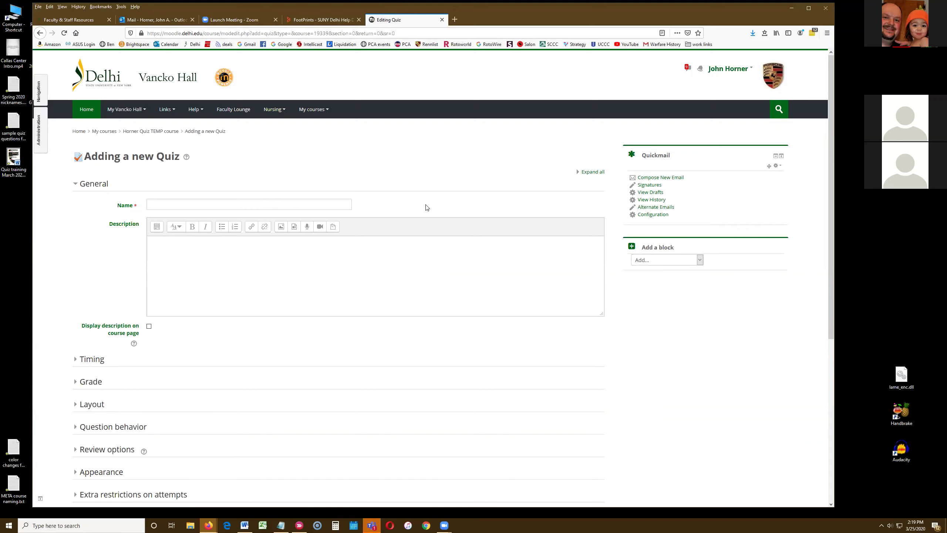
pyautogui.click(305, 203)
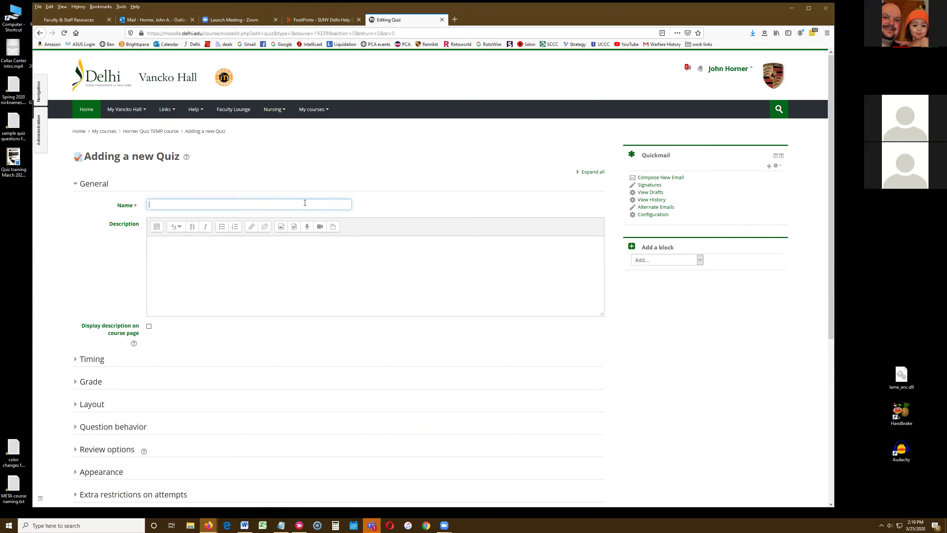
pyautogui.write('New Quiz One')
# Expand all quiz settings and examine the timing, grade and layout sections, including the choices for starting a new page.
pyautogui.click(592, 172)
pyautogui.scroll(-5, 337, 237)
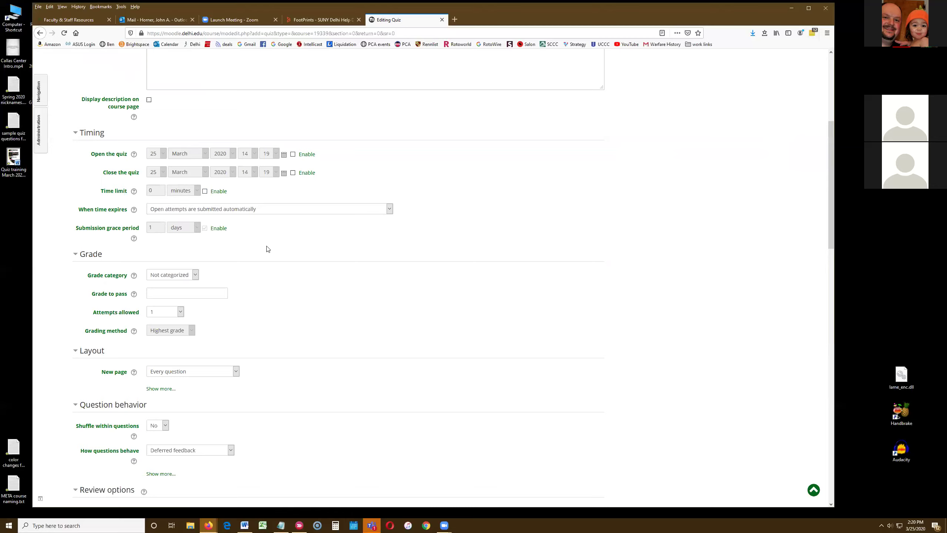
pyautogui.scroll(-6, 267, 249)
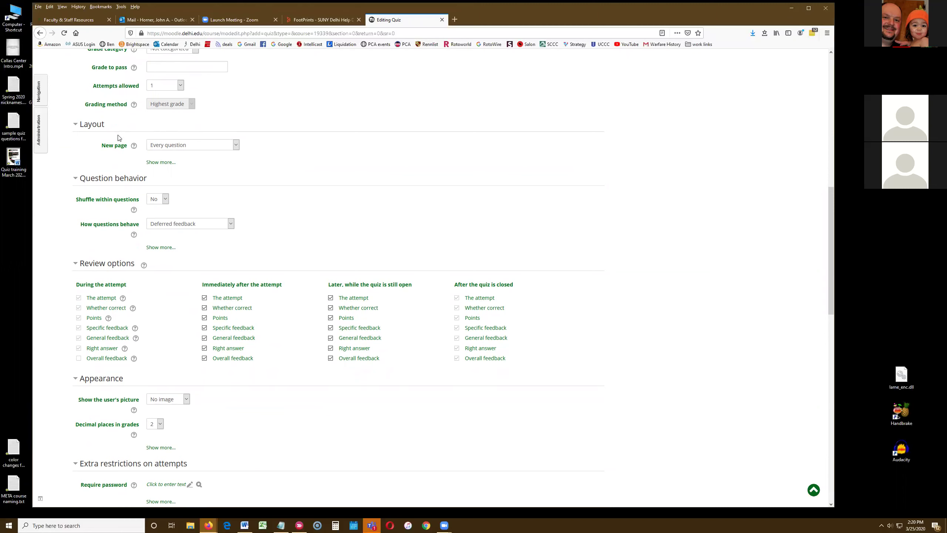
pyautogui.click(235, 145)
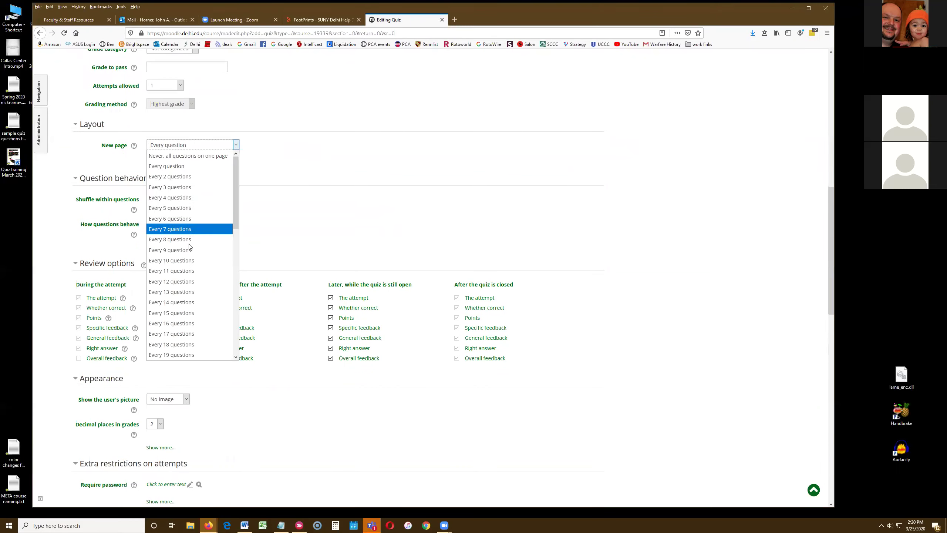
pyautogui.click(263, 156)
pyautogui.click(231, 146)
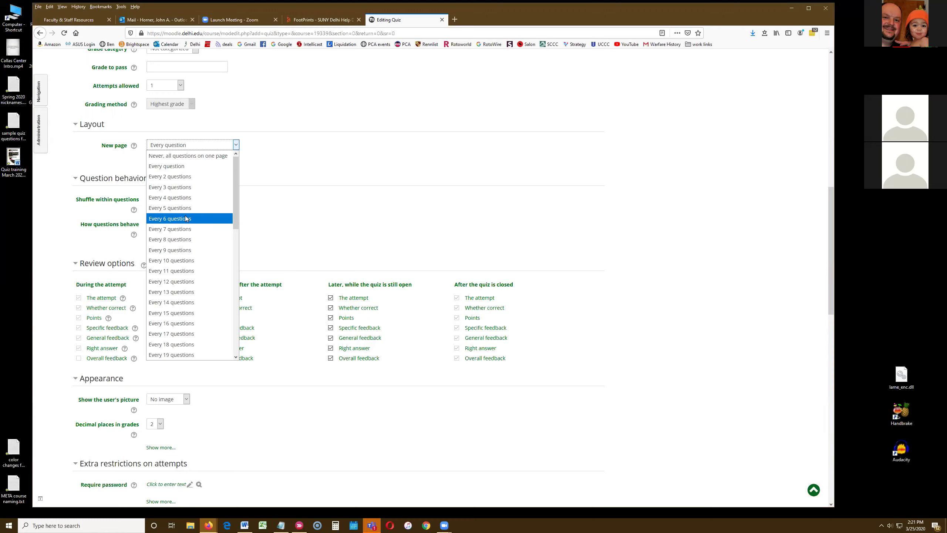
pyautogui.click(195, 149)
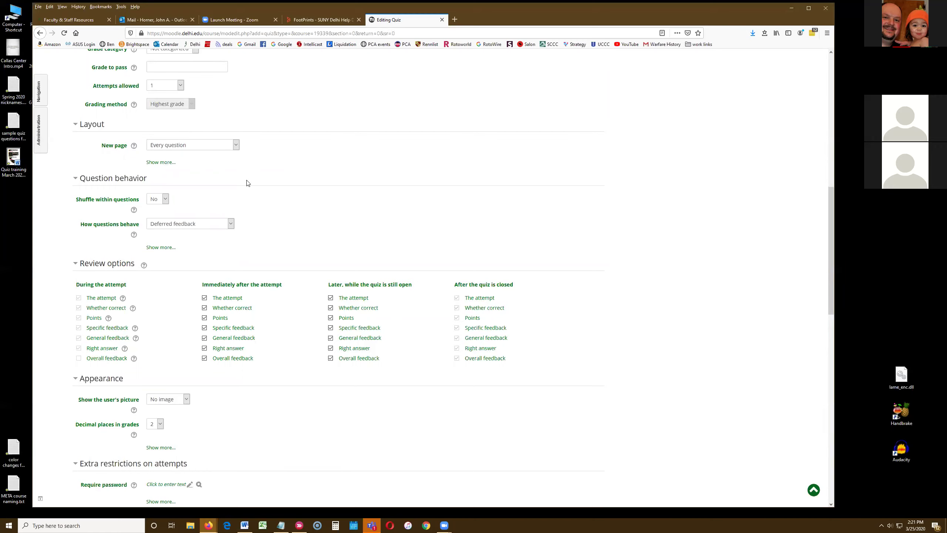
# Read the help explanation for the Shuffle within questions setting and close it.
pyautogui.scroll(-1, 246, 184)
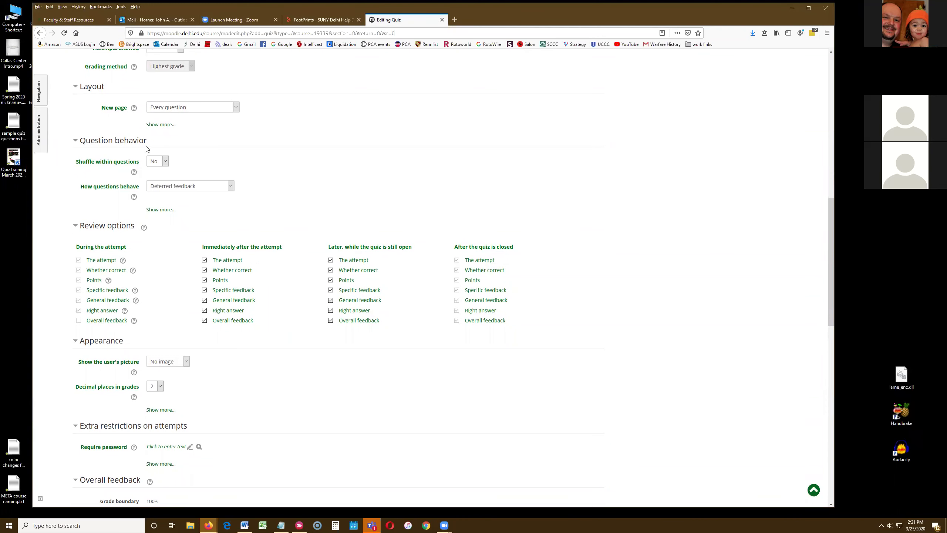
pyautogui.click(136, 172)
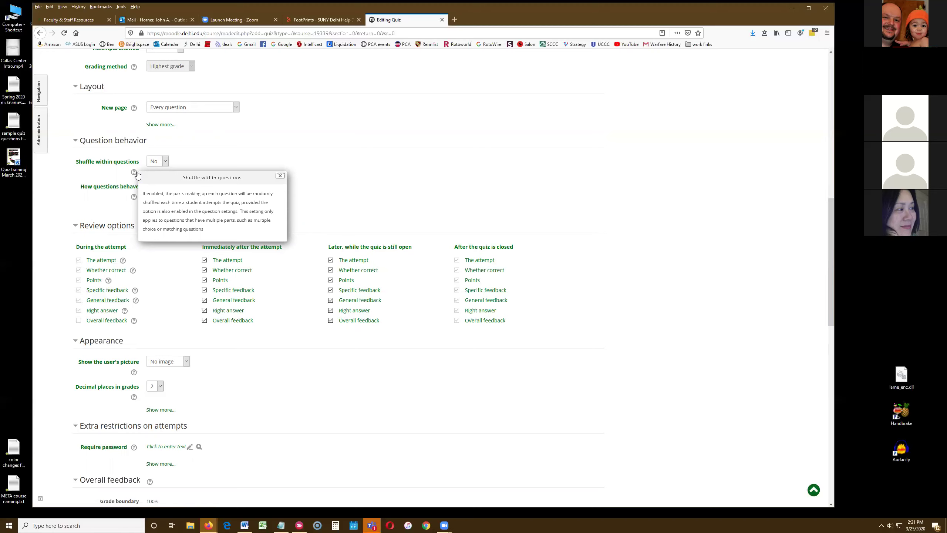
pyautogui.click(325, 198)
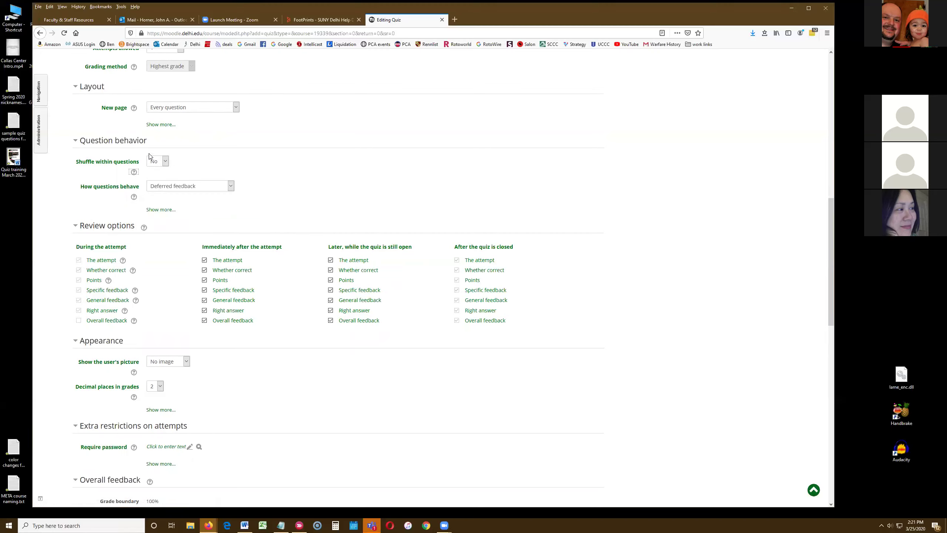
# Try clearing The attempt, Points and Overall feedback review options for immediately after the attempt and later while the quiz is open.
pyautogui.scroll(-2, 241, 191)
pyautogui.scroll(-2, 241, 191)
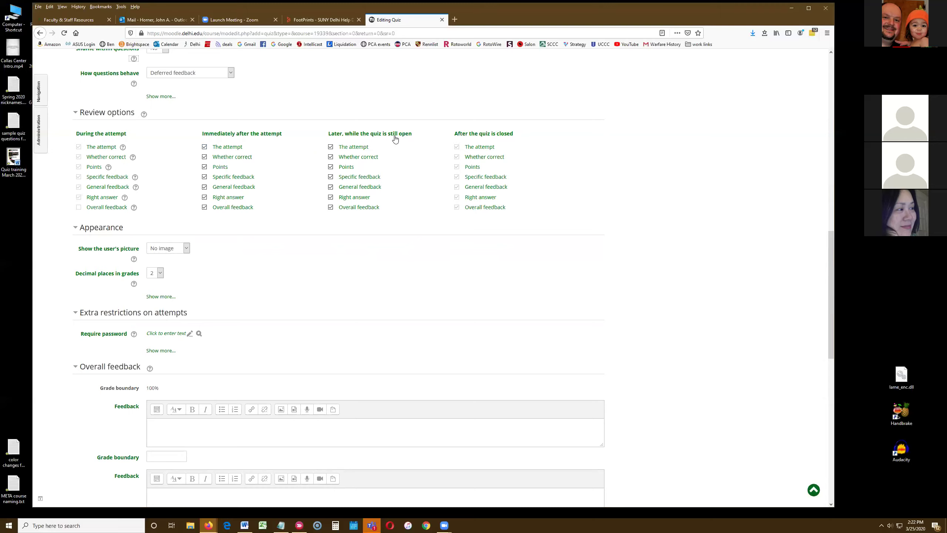
pyautogui.click(204, 147)
pyautogui.click(204, 148)
pyautogui.click(204, 147)
pyautogui.click(330, 147)
pyautogui.click(204, 167)
pyautogui.click(331, 167)
pyautogui.click(331, 167)
pyautogui.click(204, 208)
pyautogui.click(331, 207)
# Restore The attempt, Points and Overall feedback review options for both the immediate and still-open periods.
pyautogui.click(204, 147)
pyautogui.click(330, 147)
pyautogui.click(330, 168)
pyautogui.click(205, 167)
pyautogui.click(204, 208)
pyautogui.click(330, 208)
# Look through the remaining quiz settings and reread the help explanation for Shuffle within questions.
pyautogui.scroll(-3, 263, 227)
pyautogui.scroll(-3, 263, 227)
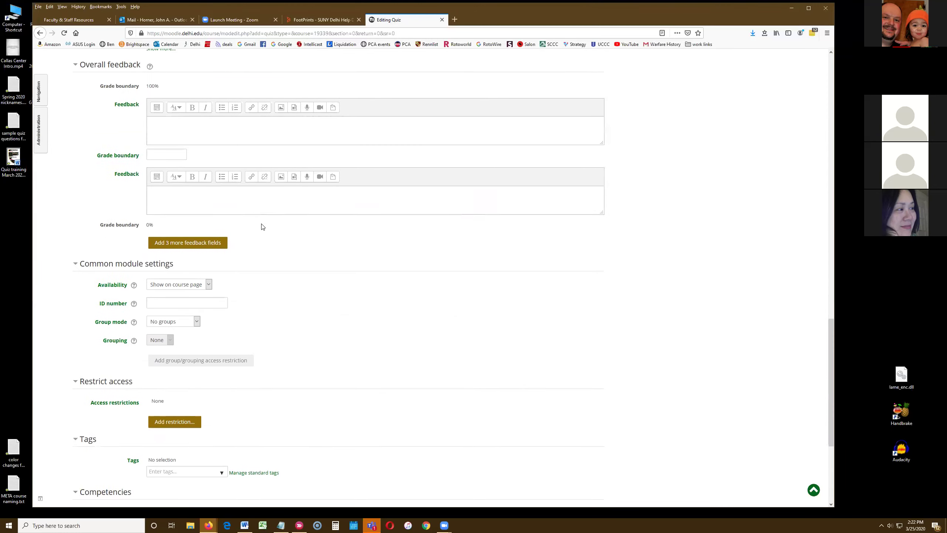
pyautogui.scroll(4, 264, 227)
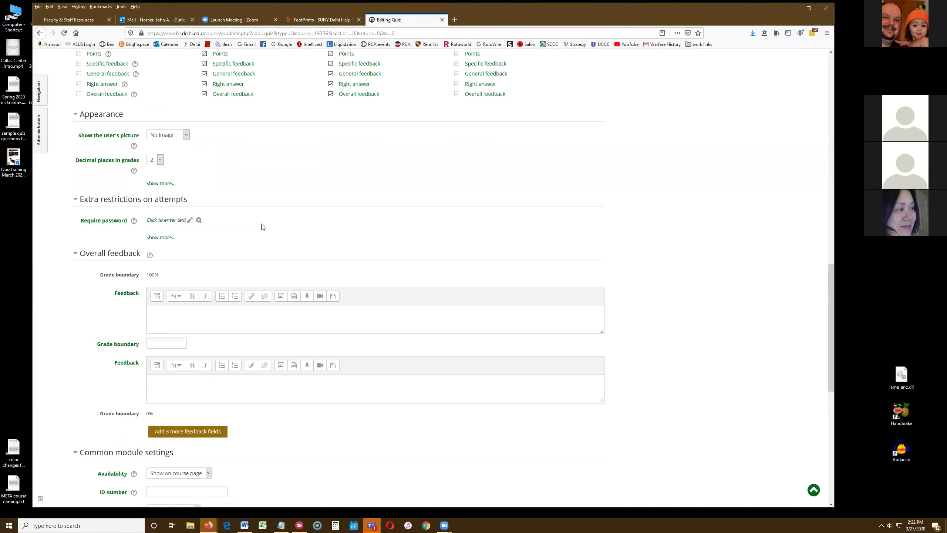
pyautogui.scroll(4, 263, 227)
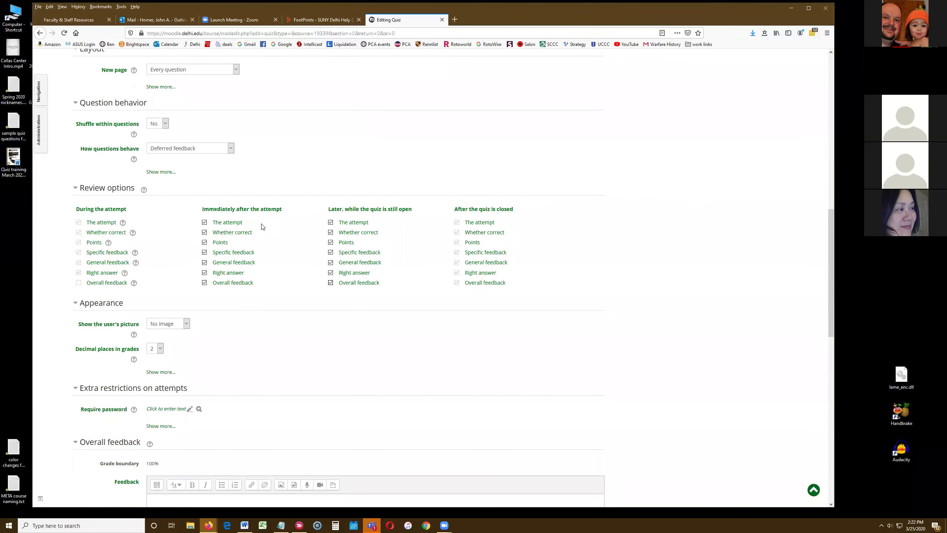
pyautogui.click(134, 135)
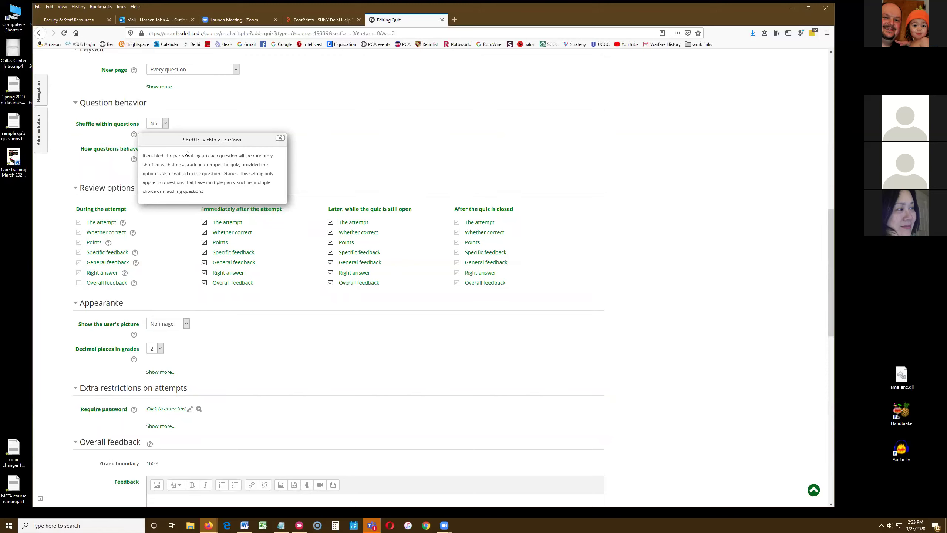
pyautogui.click(344, 145)
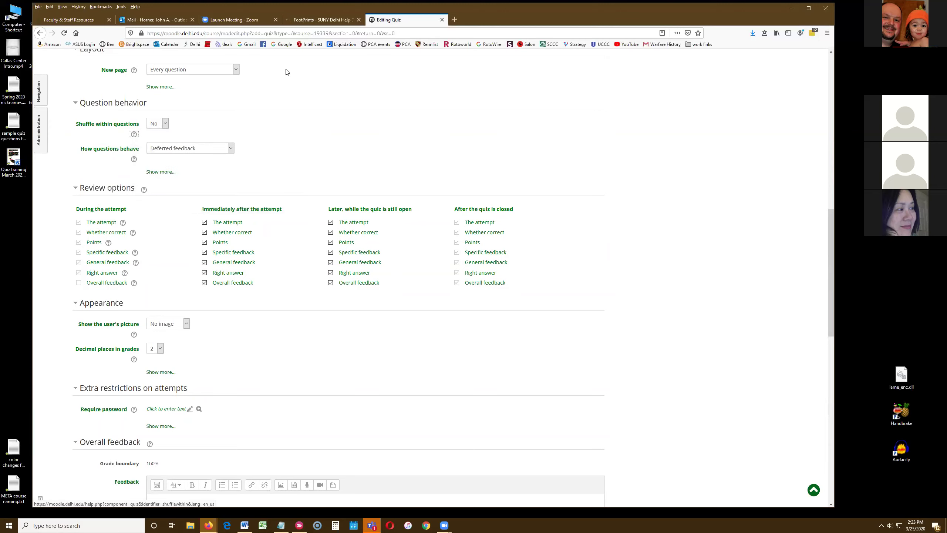
pyautogui.click(134, 135)
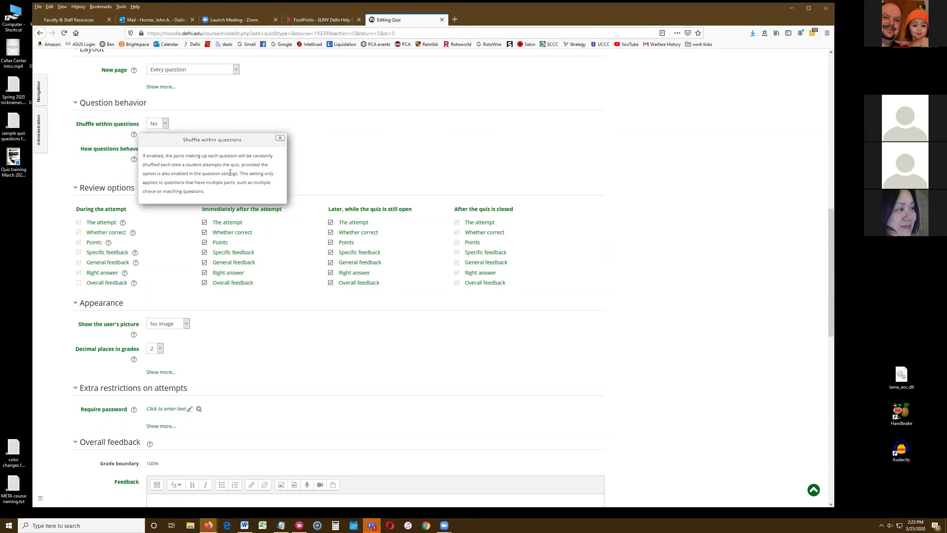
pyautogui.click(321, 169)
# Set Shuffle within questions to Yes, save the quiz settings and display the quiz.
pyautogui.click(165, 124)
pyautogui.click(153, 143)
pyautogui.click(292, 138)
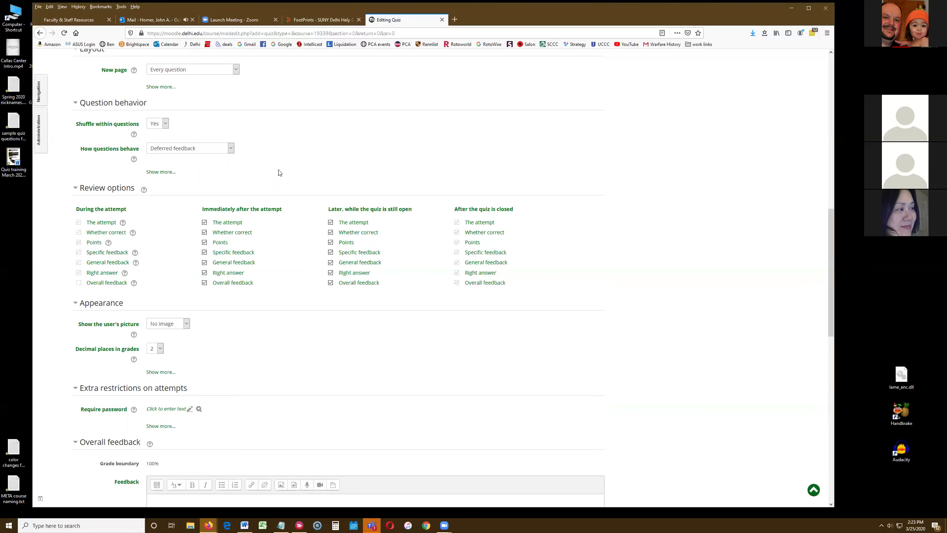
pyautogui.scroll(-15, 280, 172)
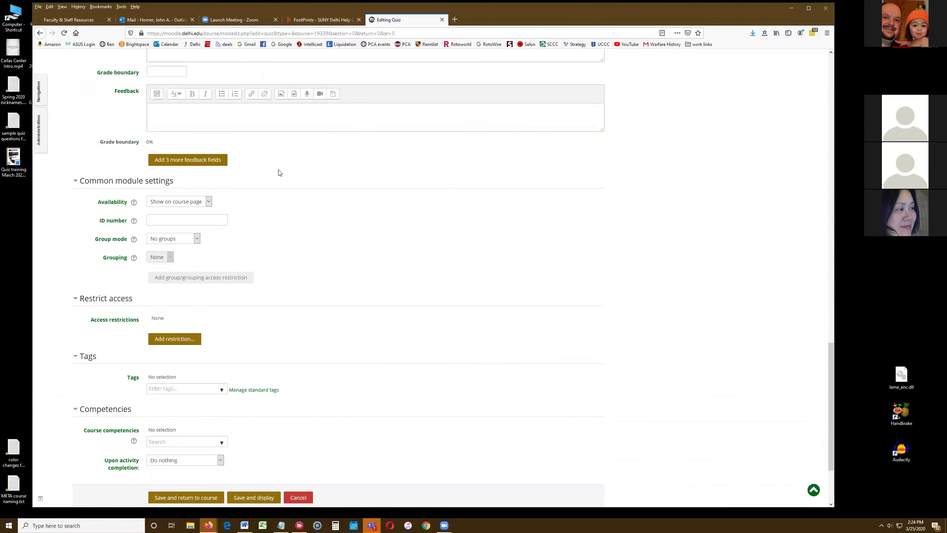
pyautogui.scroll(-1, 280, 172)
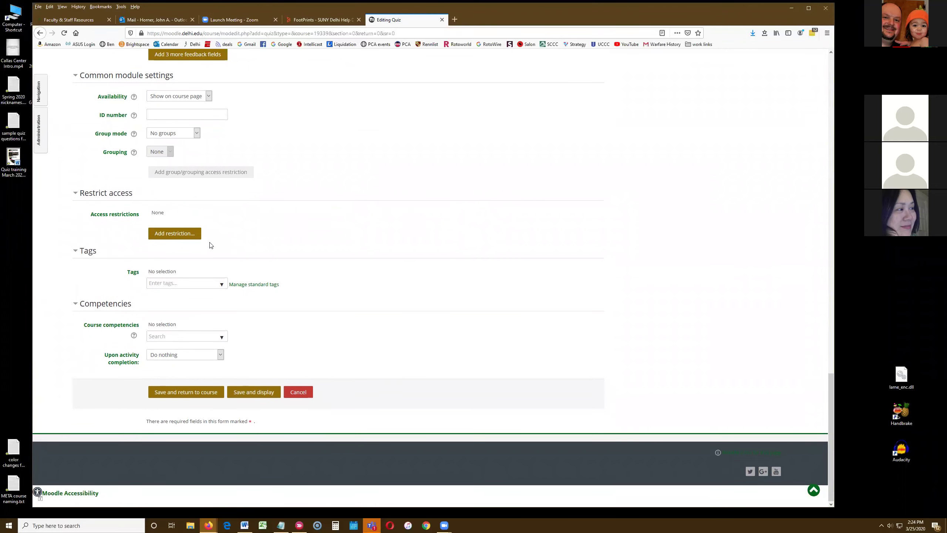
pyautogui.click(253, 392)
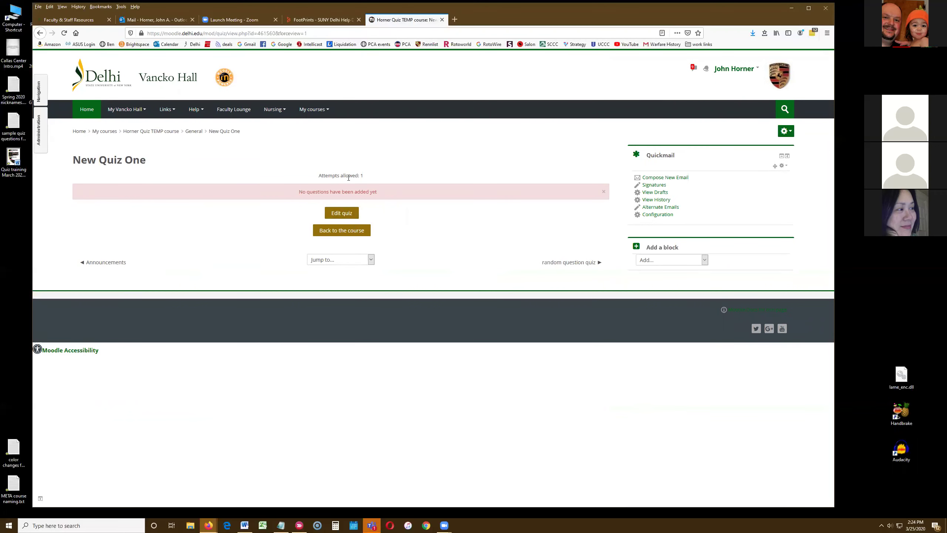
# Return to the course's main page and move the New Quiz One activity into Topic 1.
pyautogui.click(342, 214)
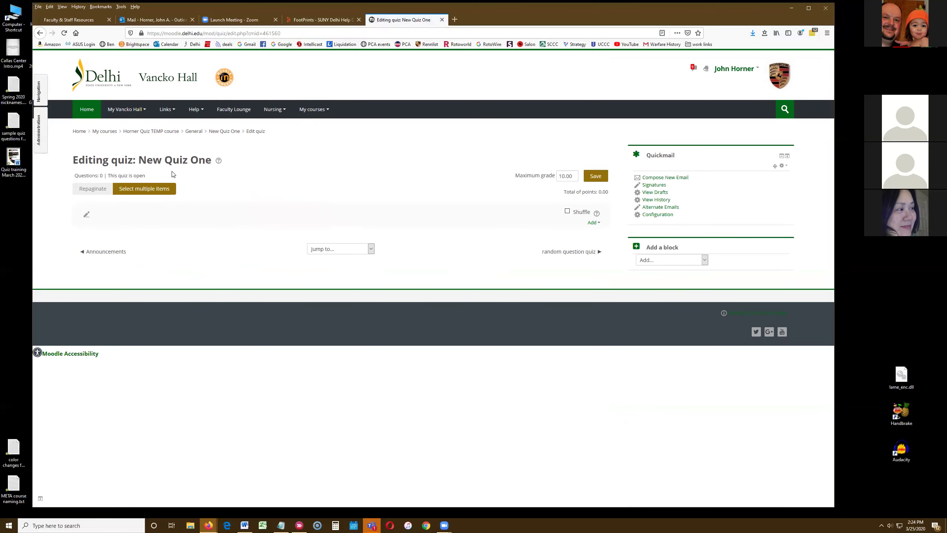
pyautogui.click(164, 136)
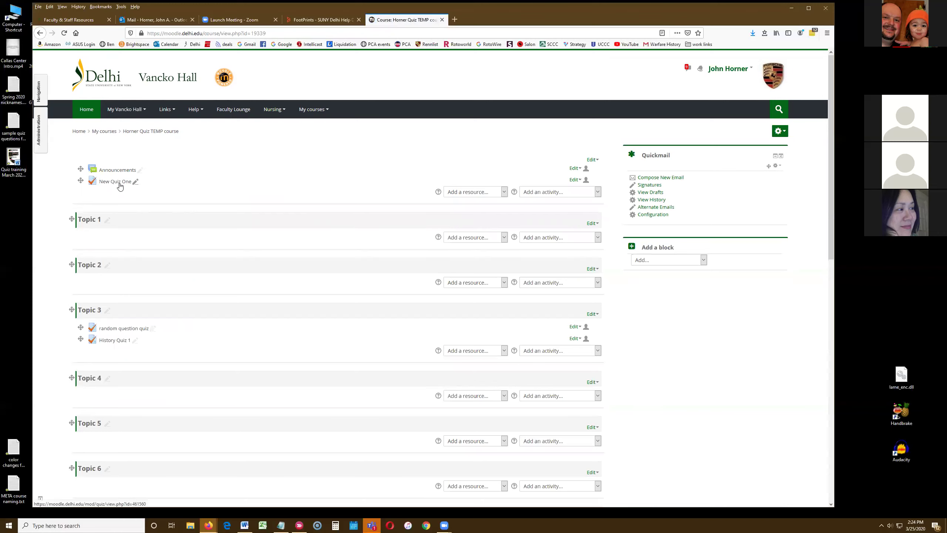
pyautogui.moveTo(81, 180); pyautogui.dragTo(80, 239)
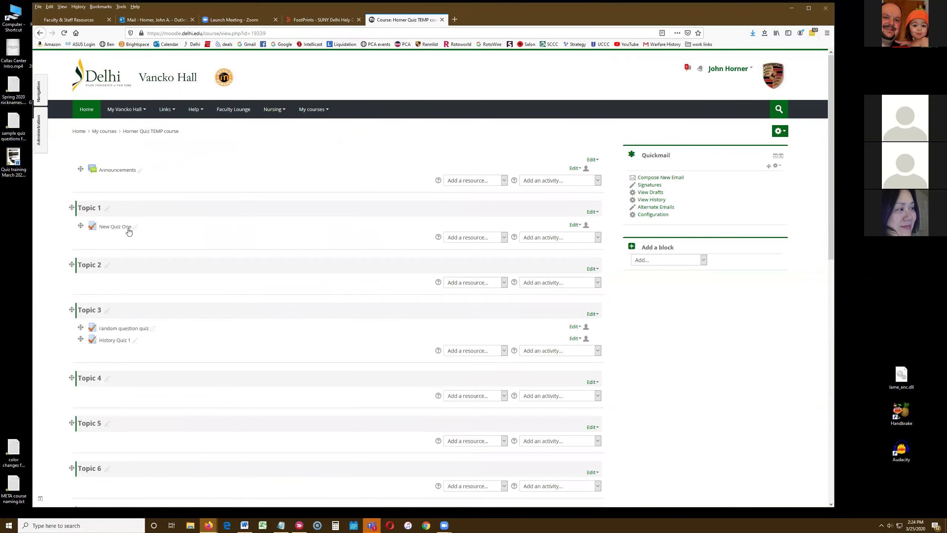
# Open New Quiz One from Topic 1 and go to the page for editing its questions.
pyautogui.click(127, 227)
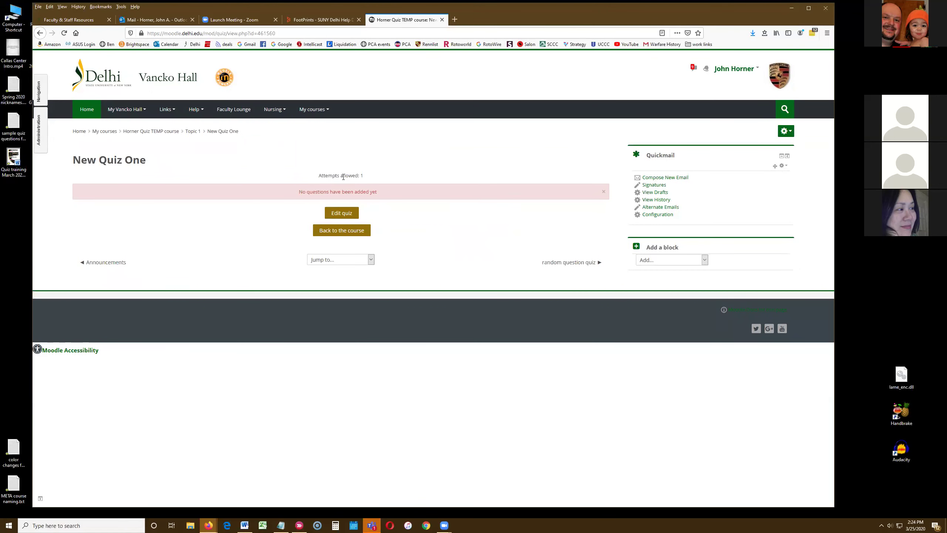
pyautogui.click(161, 133)
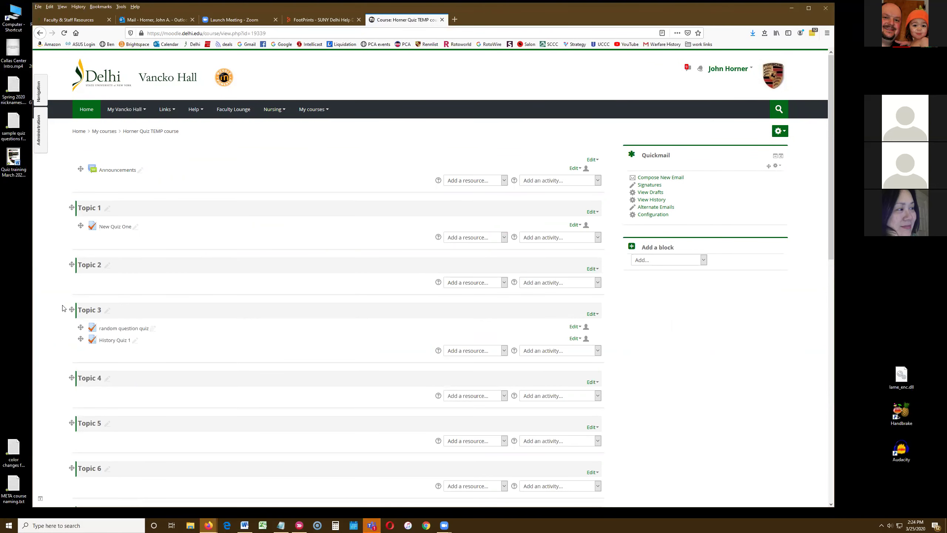
pyautogui.click(116, 227)
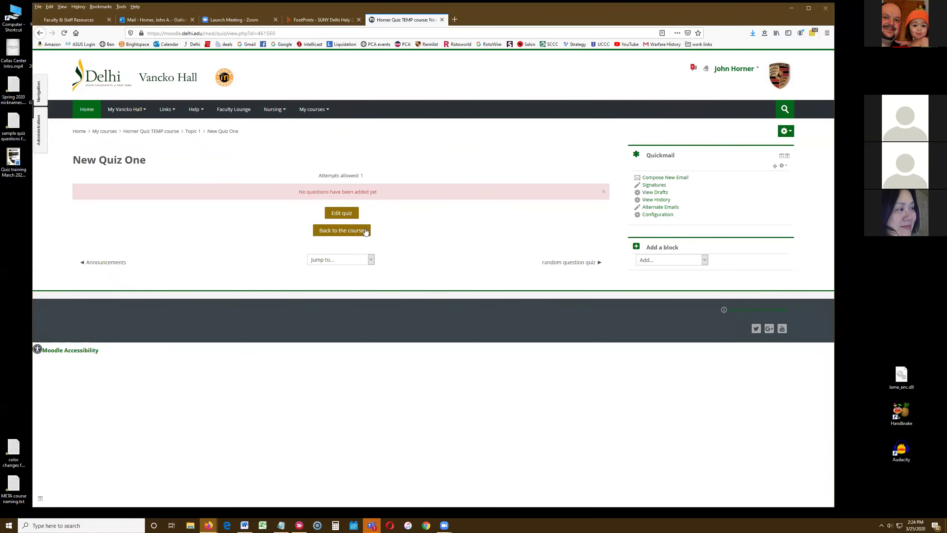
pyautogui.click(341, 214)
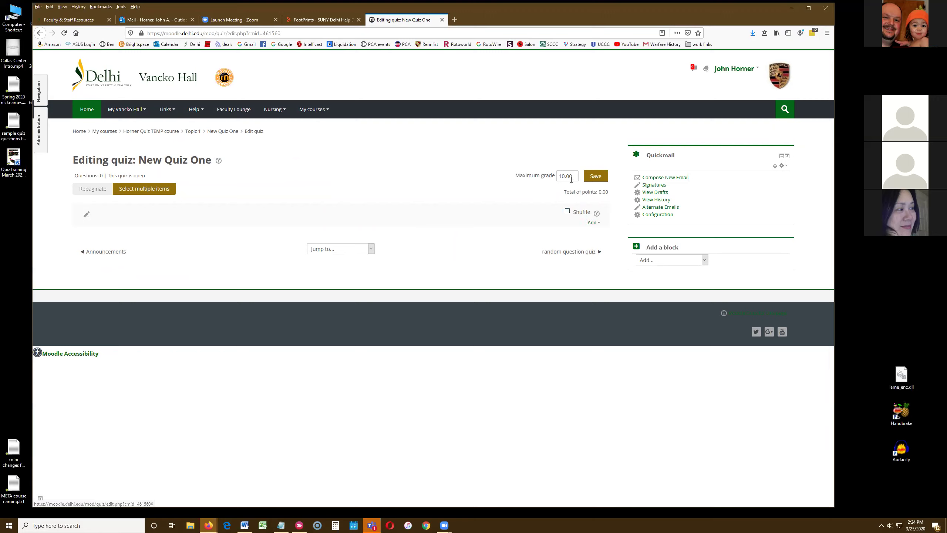
# Add all questions from the question bank's New Quiz category to the quiz.
pyautogui.click(590, 225)
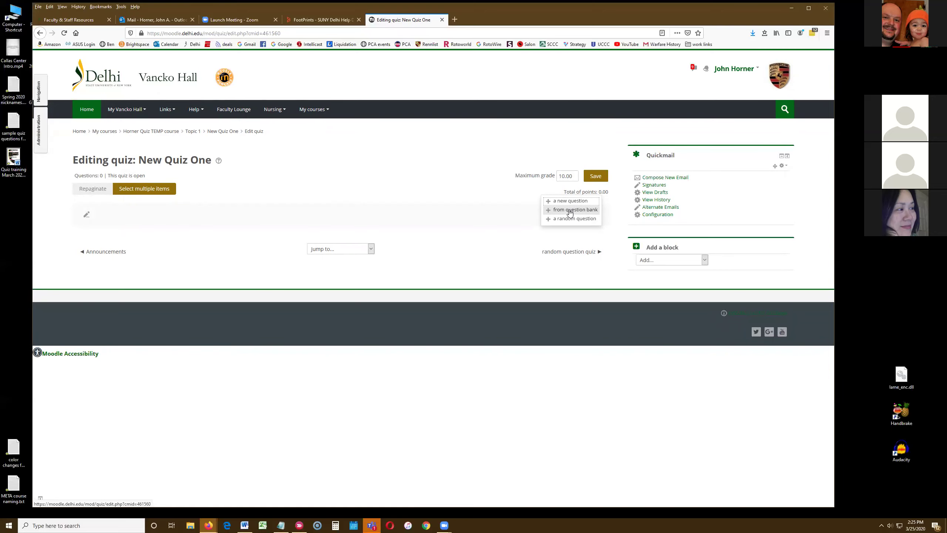
pyautogui.click(570, 213)
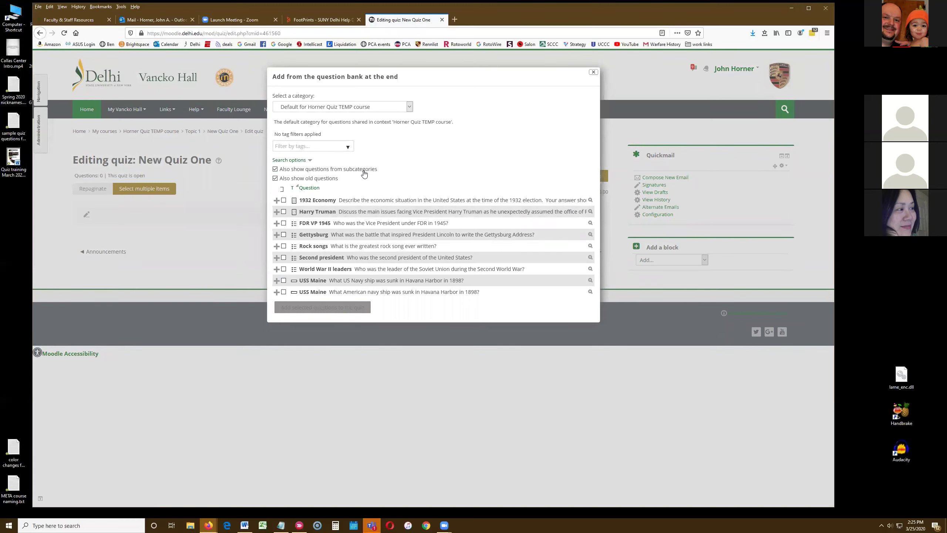
pyautogui.click(409, 108)
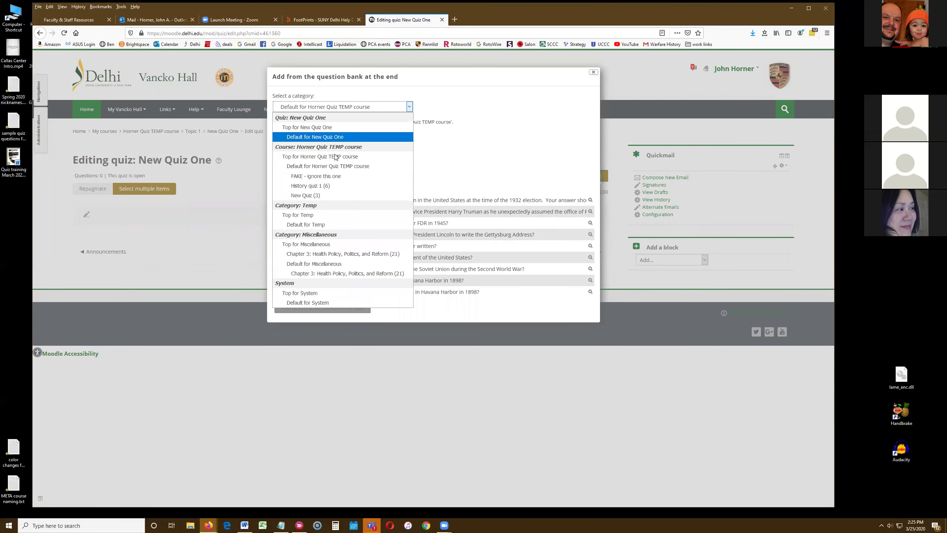
pyautogui.click(294, 196)
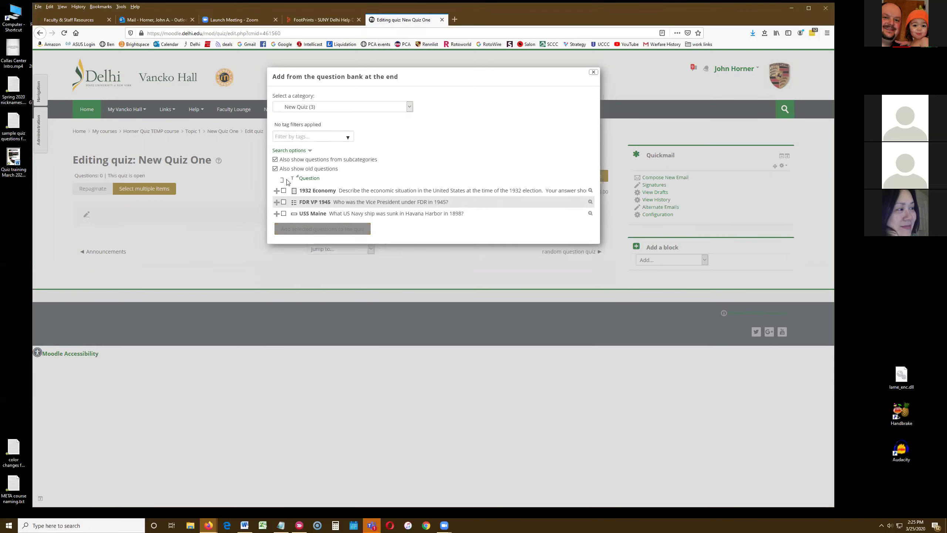
pyautogui.click(282, 181)
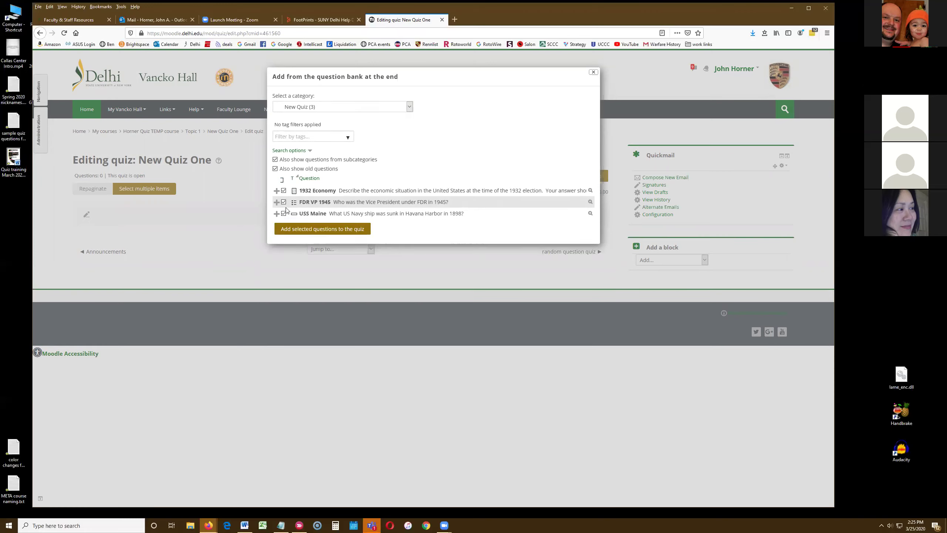
pyautogui.click(321, 229)
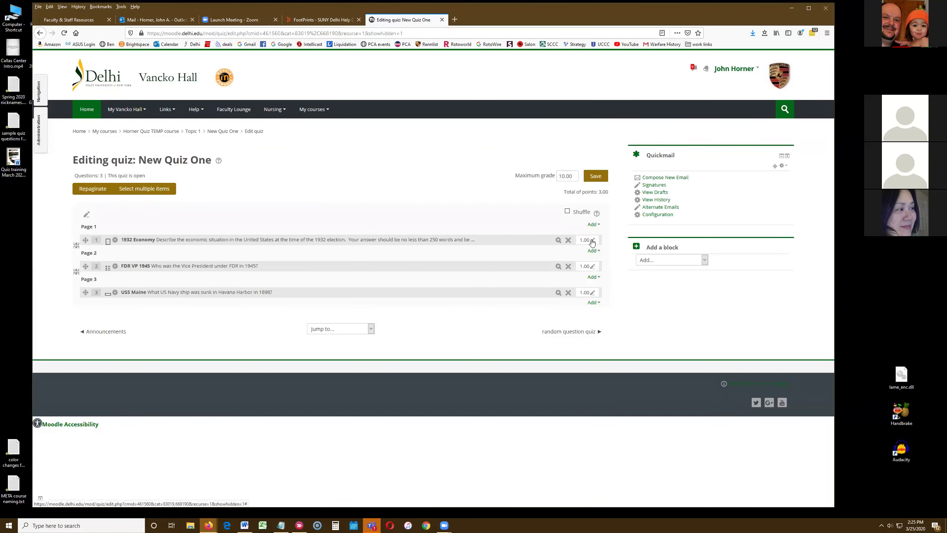
pyautogui.click(581, 240)
pyautogui.write('2')
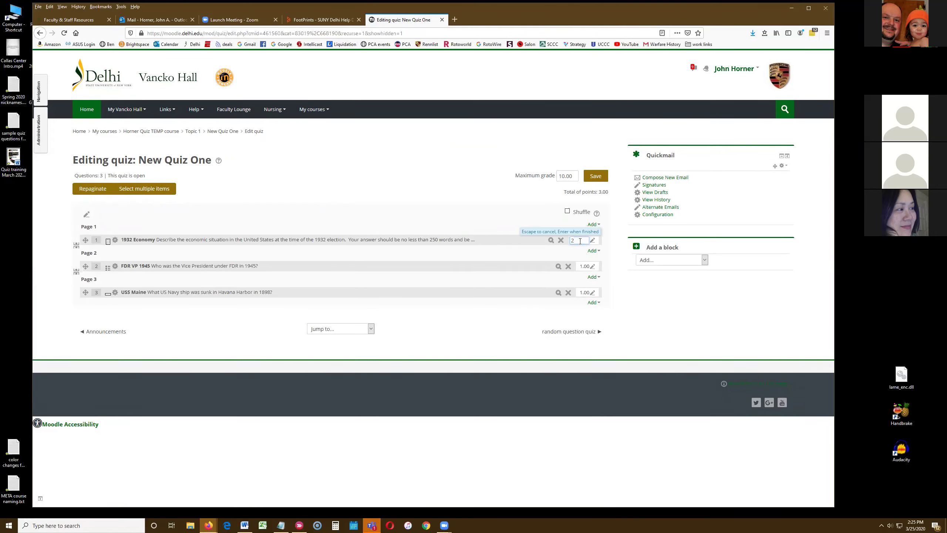
pyautogui.write('.00')
pyautogui.press('Escape')
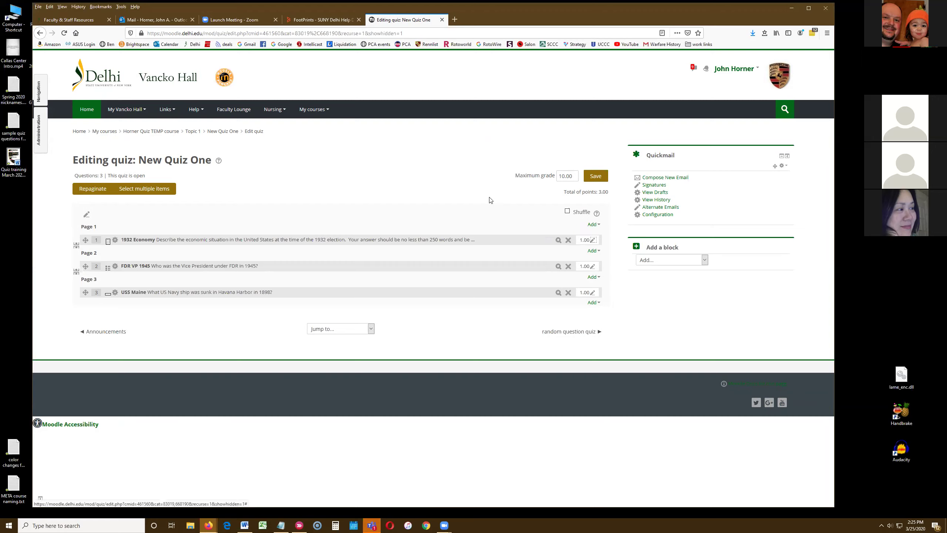
# Set the 1932 Economy question's points to 2 and save the quiz's maximum grade.
pyautogui.click(593, 241)
pyautogui.write('2')
pyautogui.press('Return')
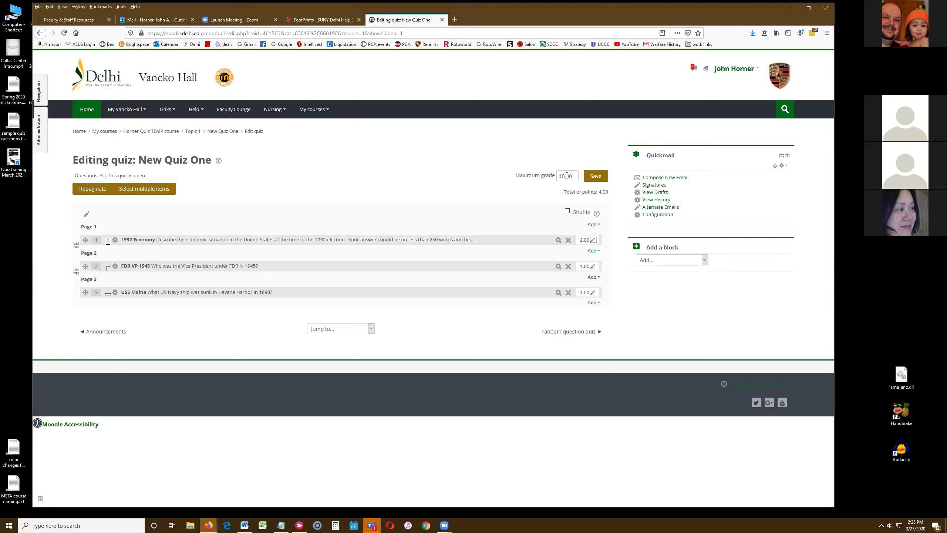
pyautogui.click(596, 178)
# Return to the course's main page and open its list of enrolled users.
pyautogui.click(164, 132)
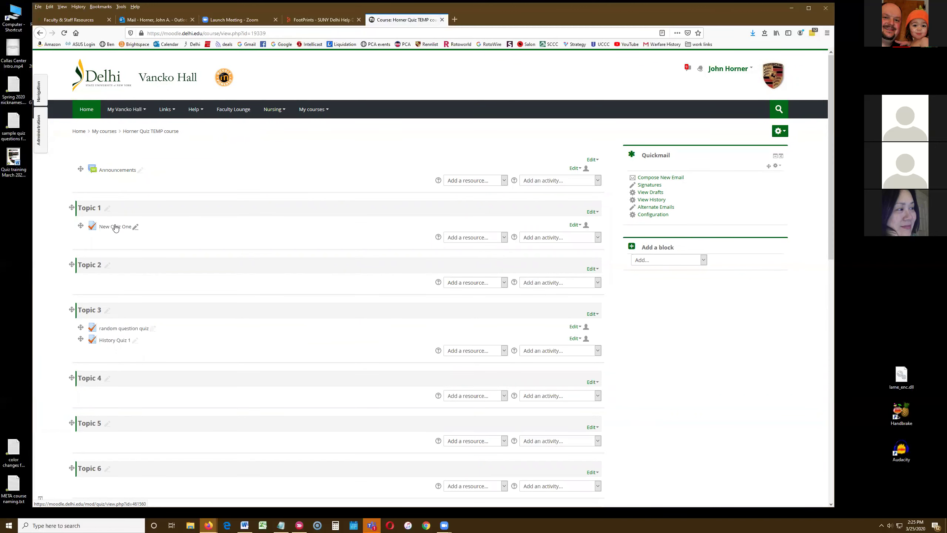
pyautogui.click(727, 69)
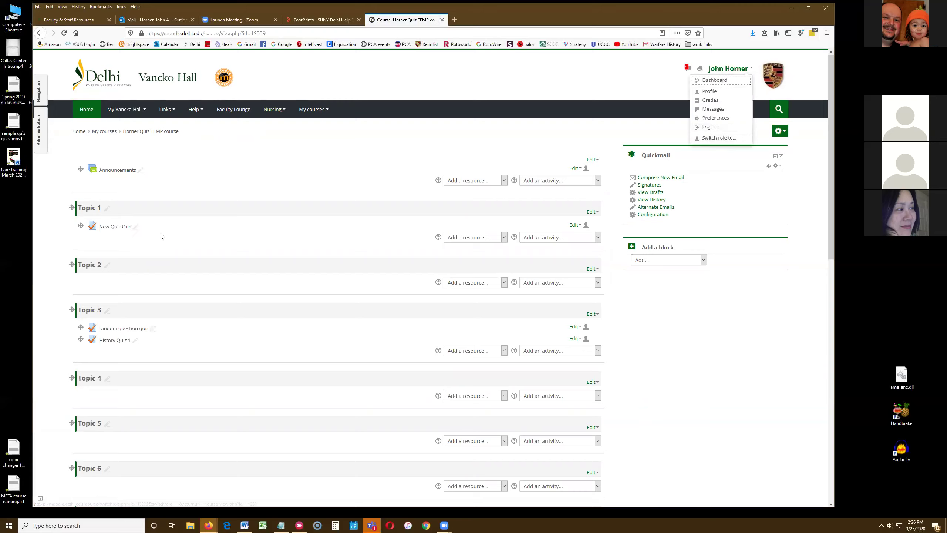
pyautogui.click(39, 130)
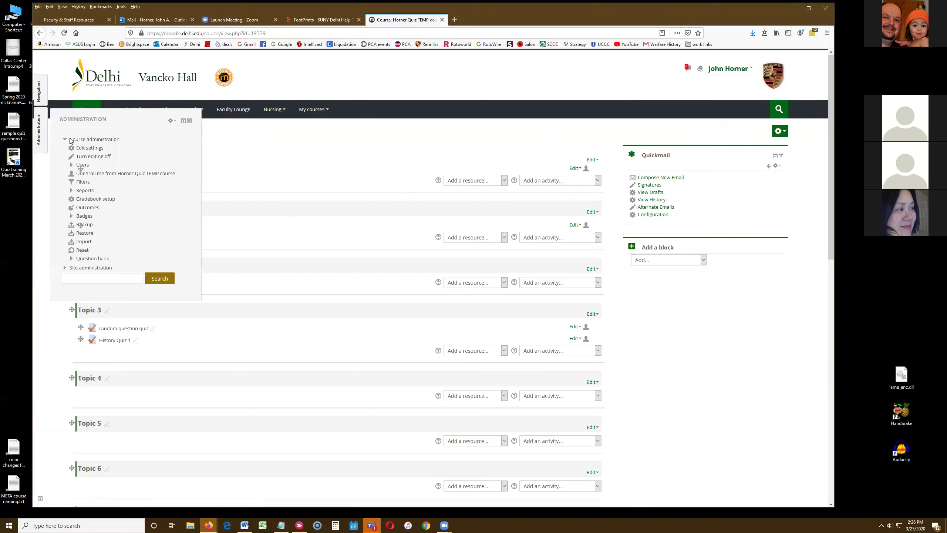
pyautogui.click(39, 136)
pyautogui.click(83, 165)
pyautogui.click(106, 175)
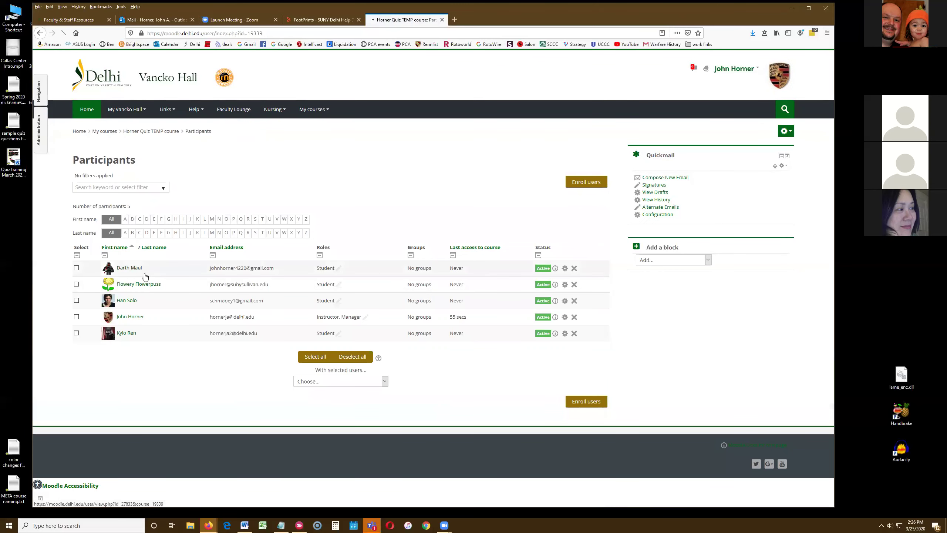
# Log in as the first student in the participants list and start an attempt at New Quiz One.
pyautogui.click(145, 275)
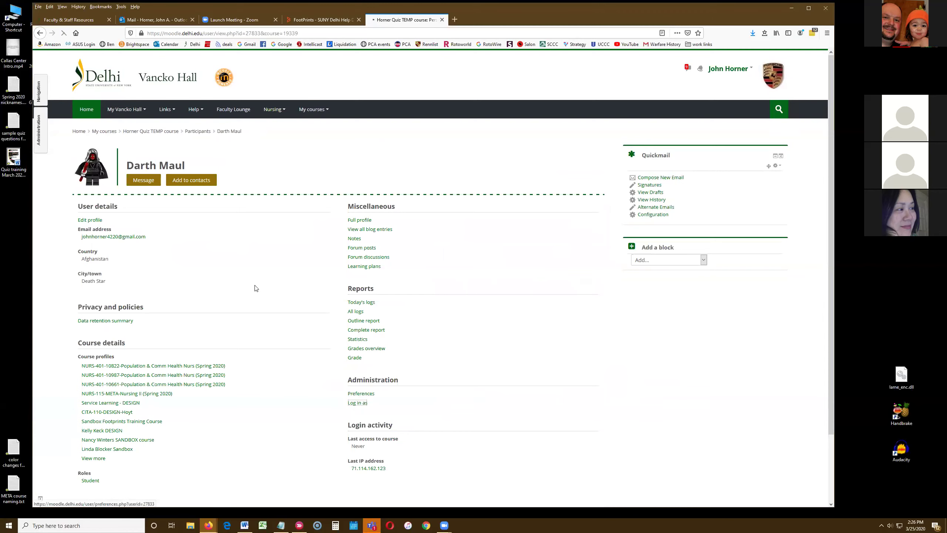
pyautogui.click(433, 184)
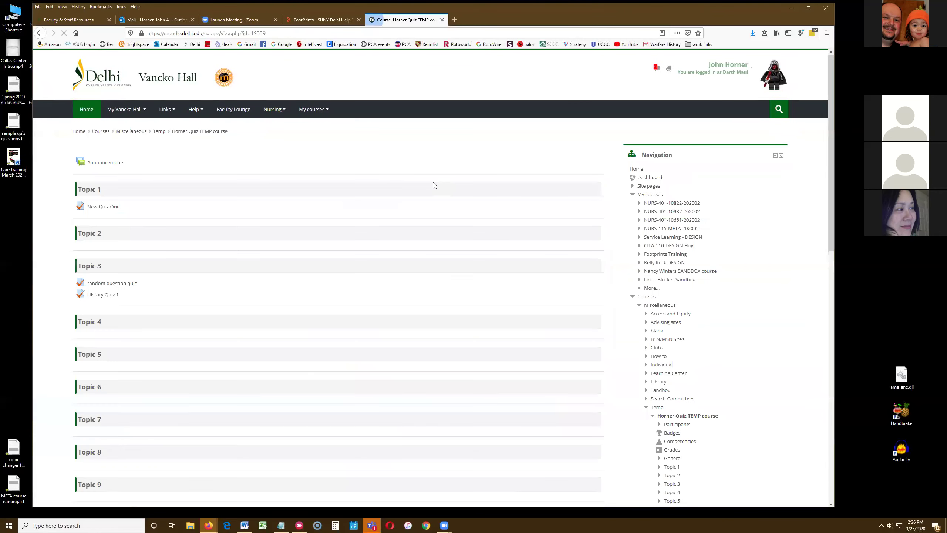
pyautogui.click(93, 209)
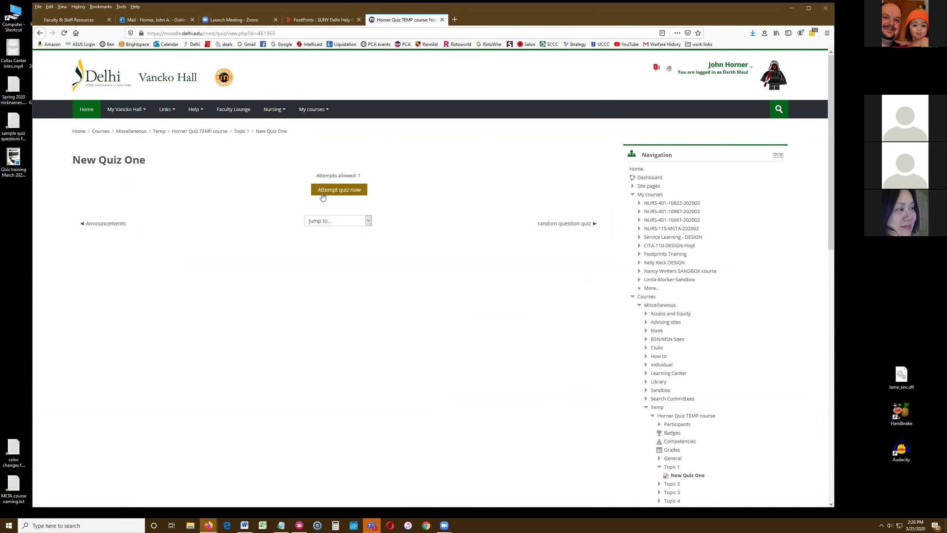
pyautogui.click(329, 191)
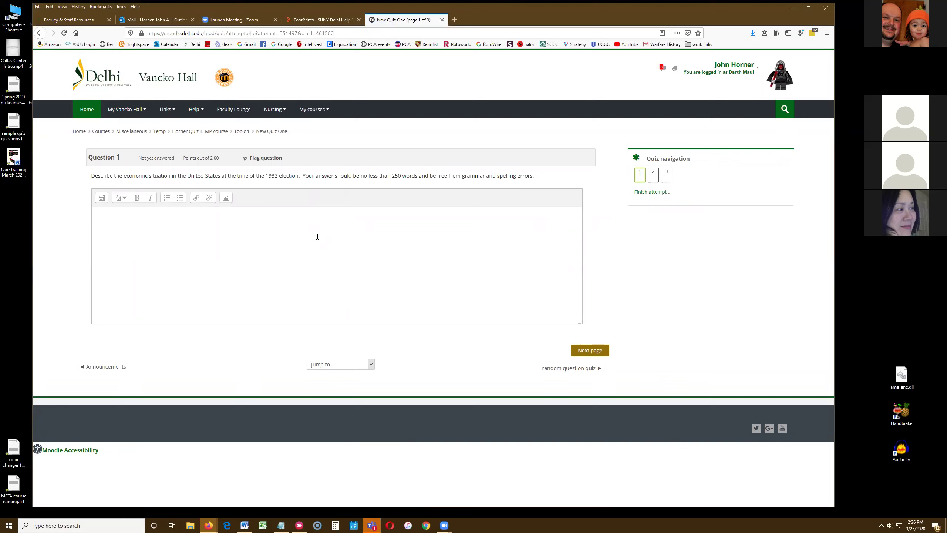
# Answer the 1932 economy essay with "i756k5ktkt,dudukyudktkudtuk" and choose Alf Landon for the Vice President question.
pyautogui.write('kt,dudukyudktkudtuk')
pyautogui.click(584, 352)
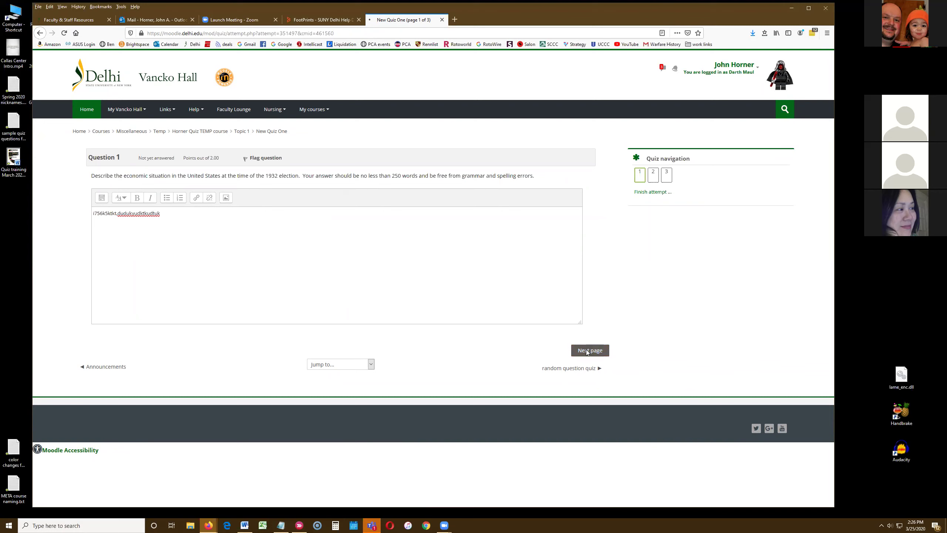
pyautogui.click(97, 217)
pyautogui.click(591, 260)
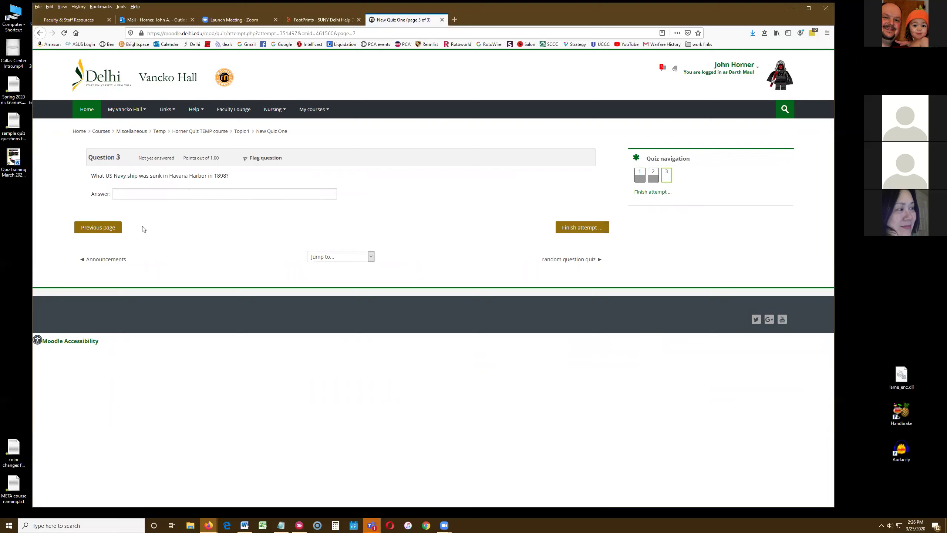
# Answer the Havana Harbor ship question with "the maine ship" and submit the whole quiz attempt.
pyautogui.click(144, 193)
pyautogui.write('the maine ship')
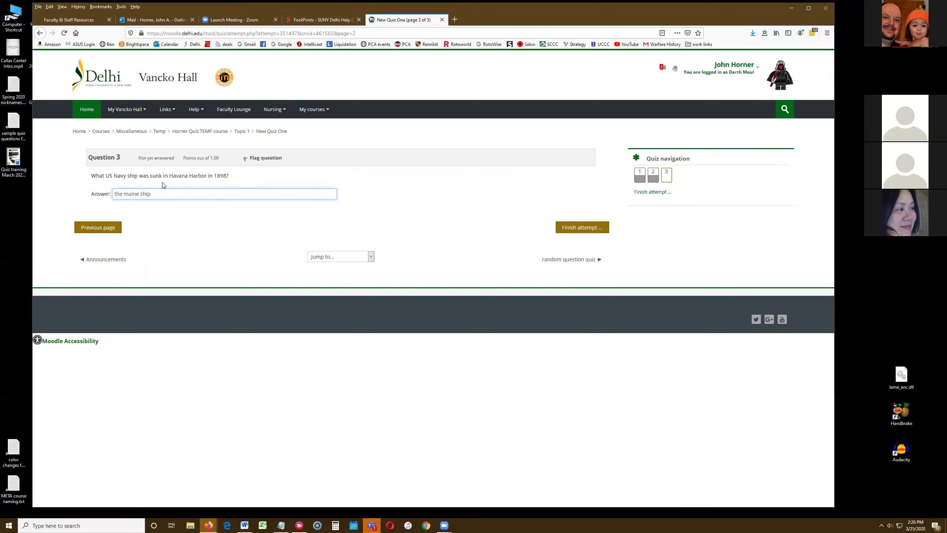
pyautogui.click(571, 226)
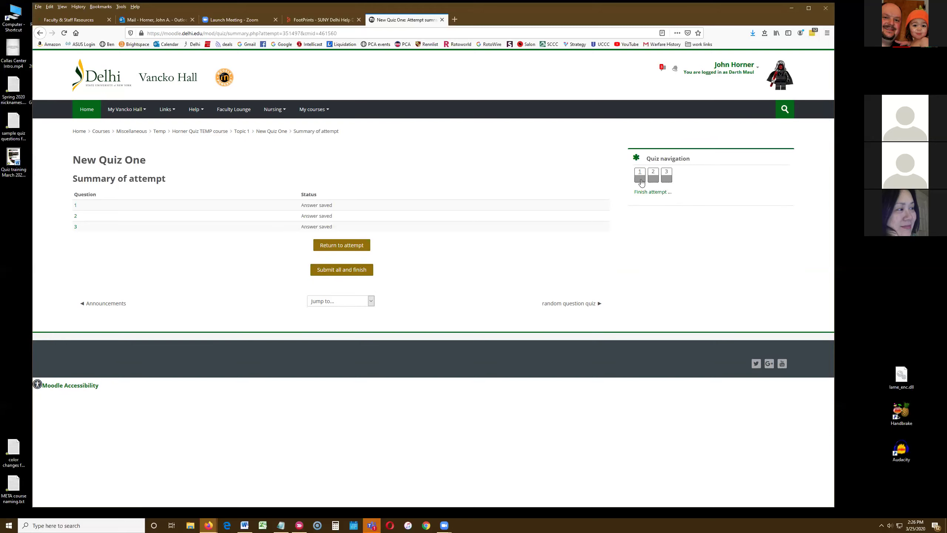
pyautogui.click(332, 273)
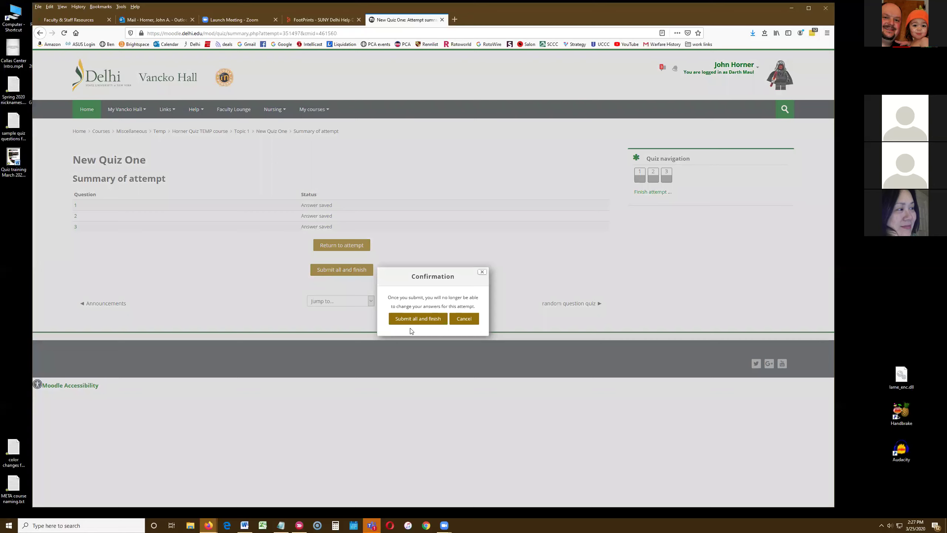
pyautogui.click(421, 321)
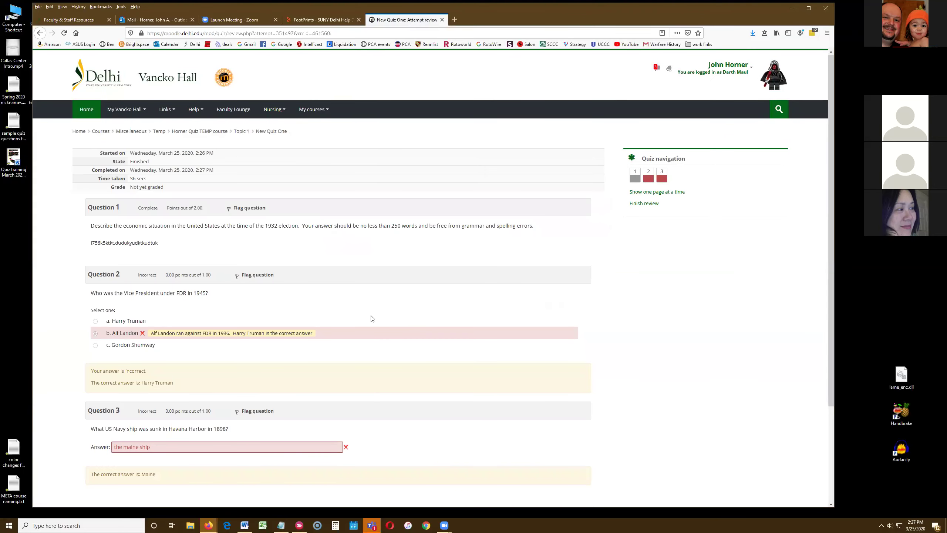
# Look through the feedback on the submitted answers and log out of the student account.
pyautogui.scroll(-3, 372, 318)
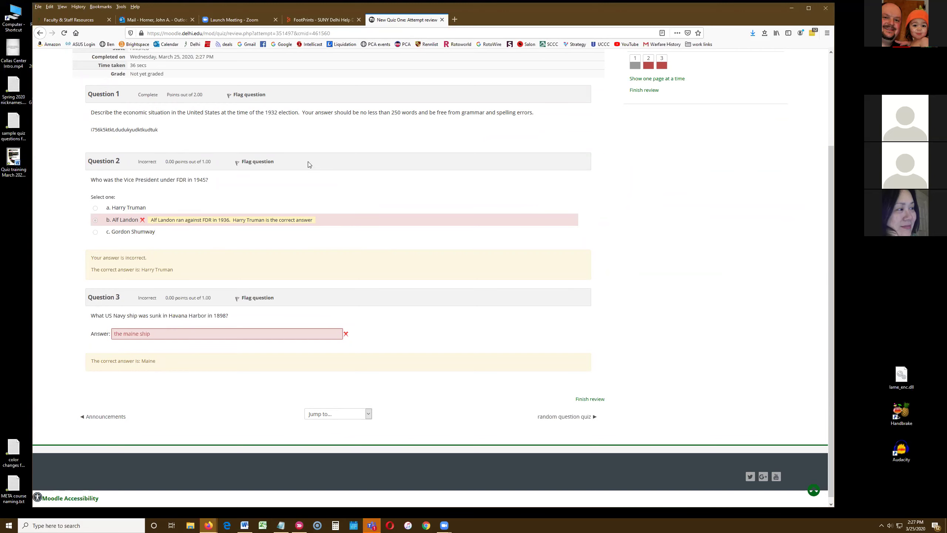
pyautogui.scroll(2, 317, 160)
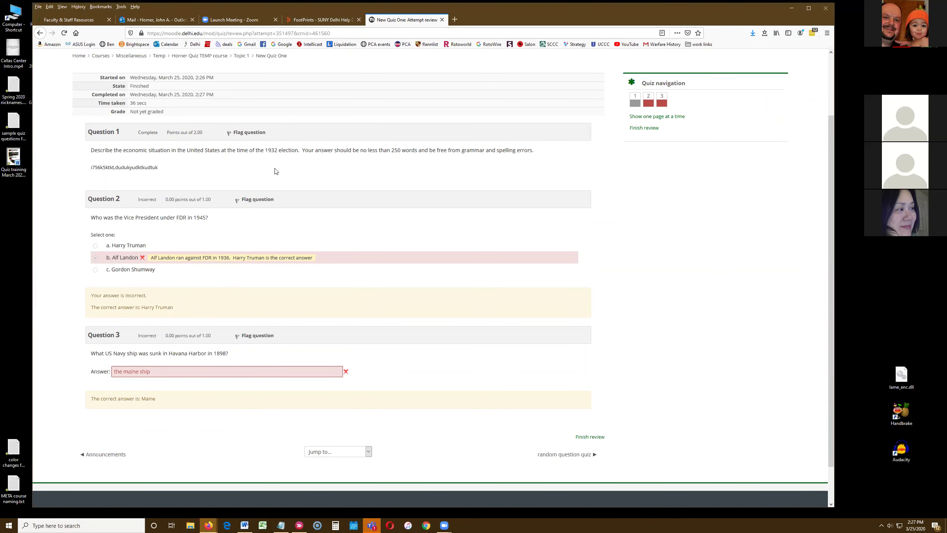
pyautogui.scroll(3, 396, 344)
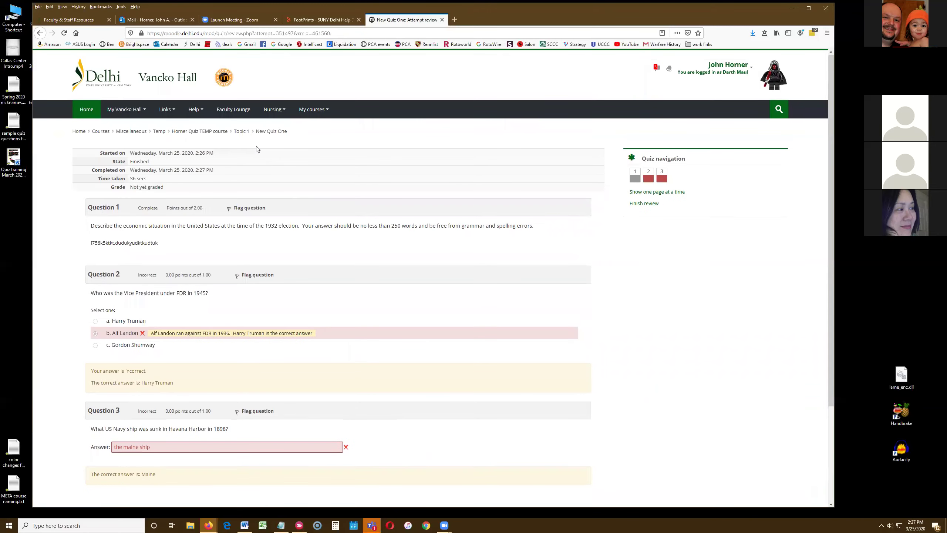
pyautogui.click(729, 65)
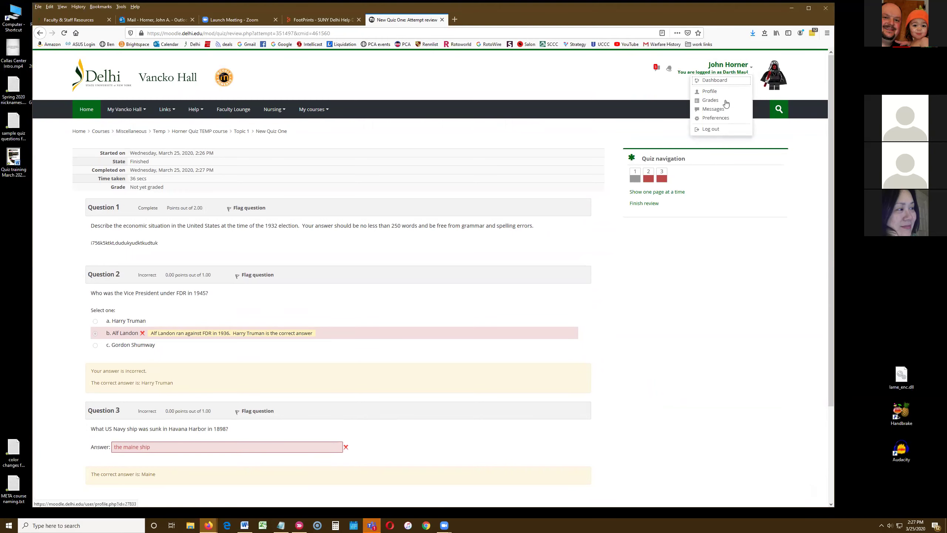
pyautogui.click(711, 130)
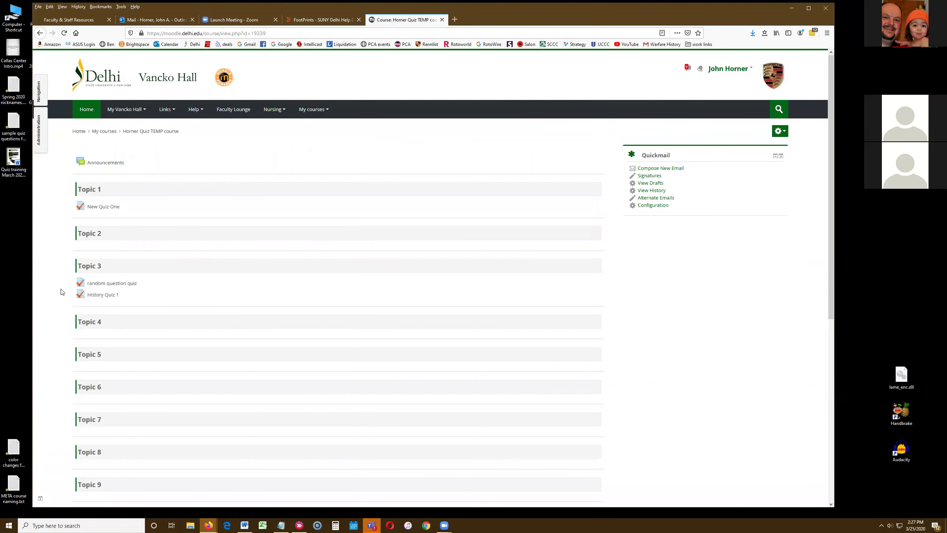
# Open New Quiz One's attempts report and review the student's ungraded attempt.
pyautogui.click(108, 208)
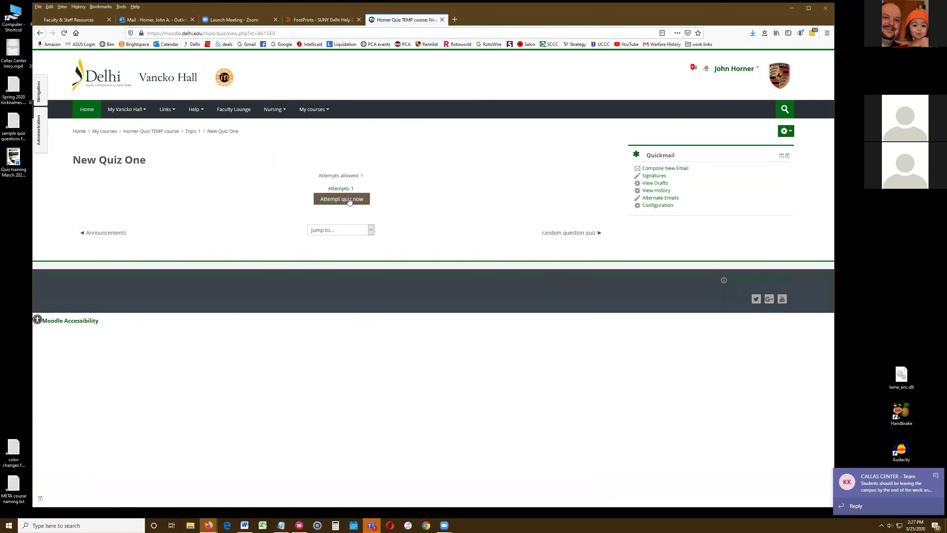
pyautogui.click(346, 191)
pyautogui.scroll(-3, 492, 302)
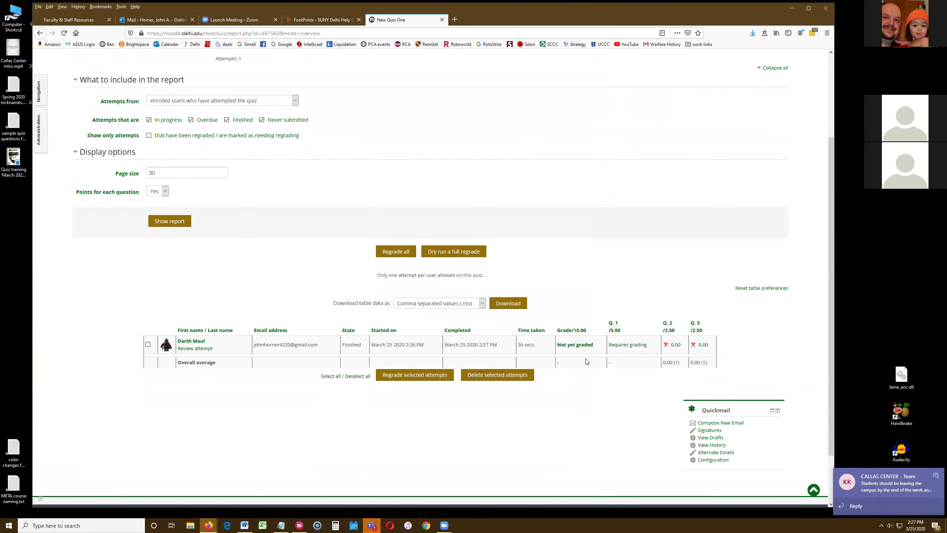
pyautogui.click(581, 348)
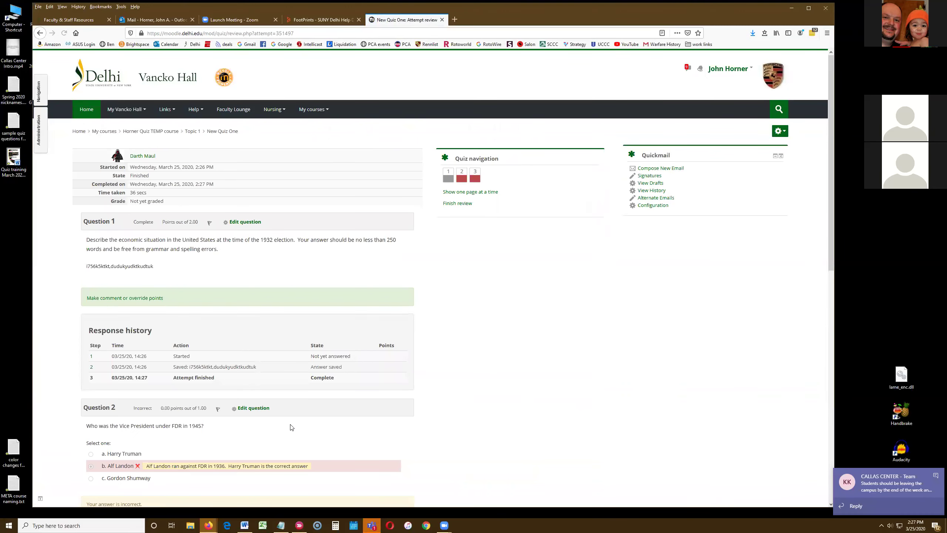
pyautogui.scroll(-5, 225, 217)
pyautogui.scroll(4, 225, 217)
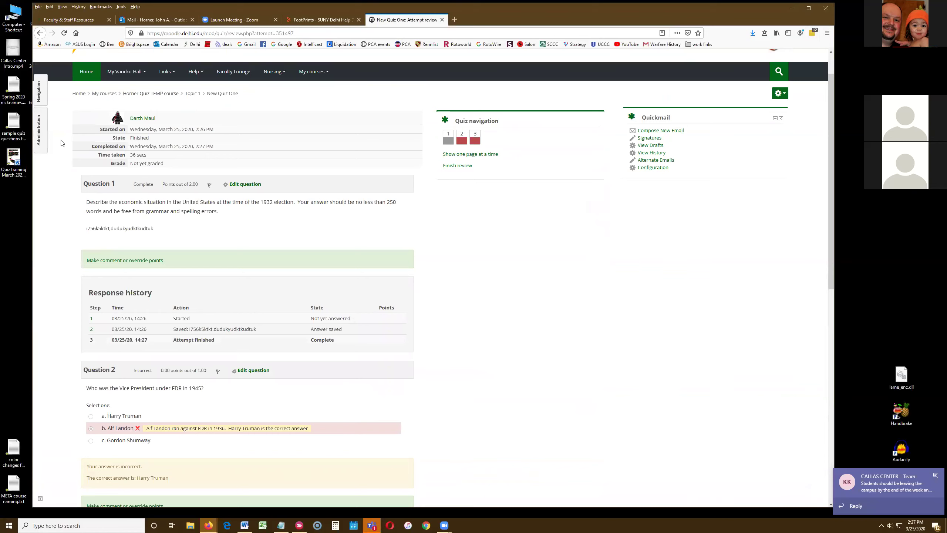
# Return to the attempts report and inspect the student's Question 1 response that requires grading in an enlarged window.
pyautogui.click(40, 33)
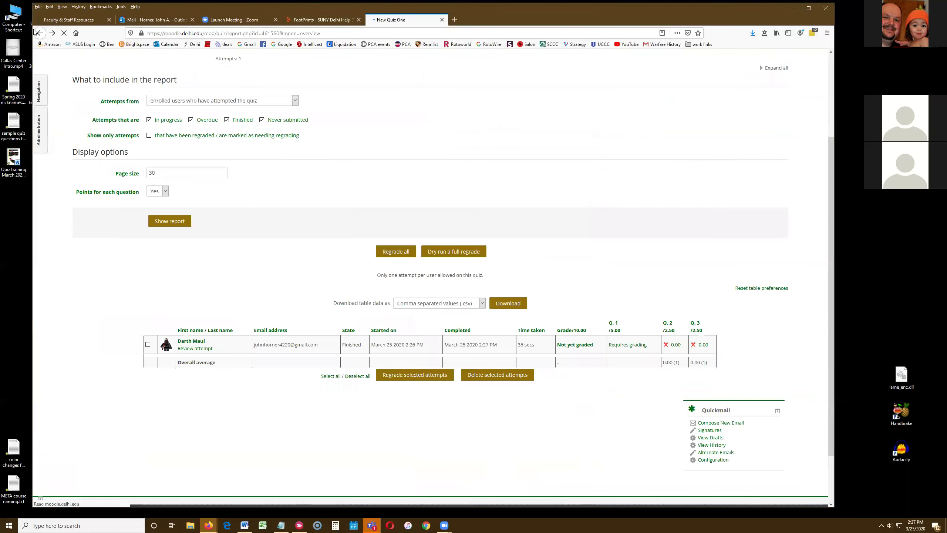
pyautogui.click(626, 345)
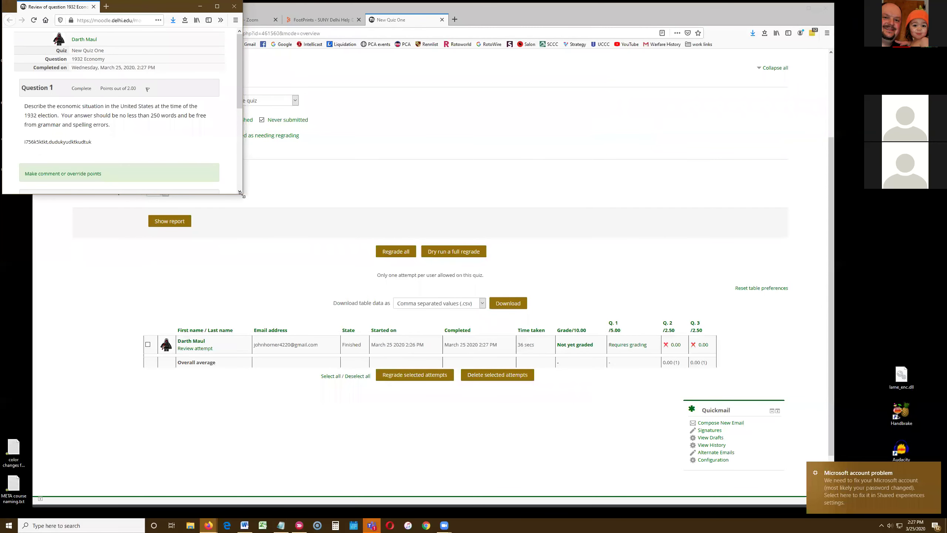
pyautogui.moveTo(241, 192); pyautogui.dragTo(414, 379)
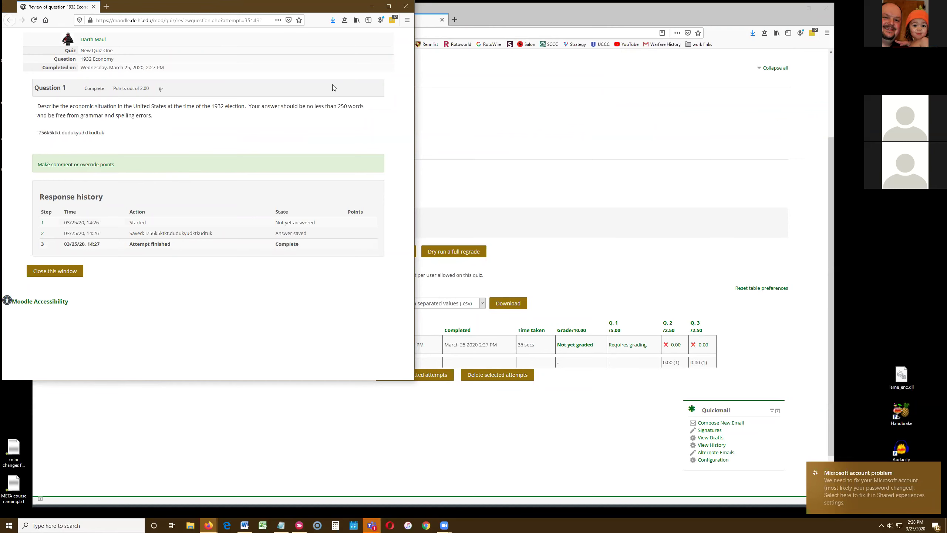
pyautogui.click(406, 6)
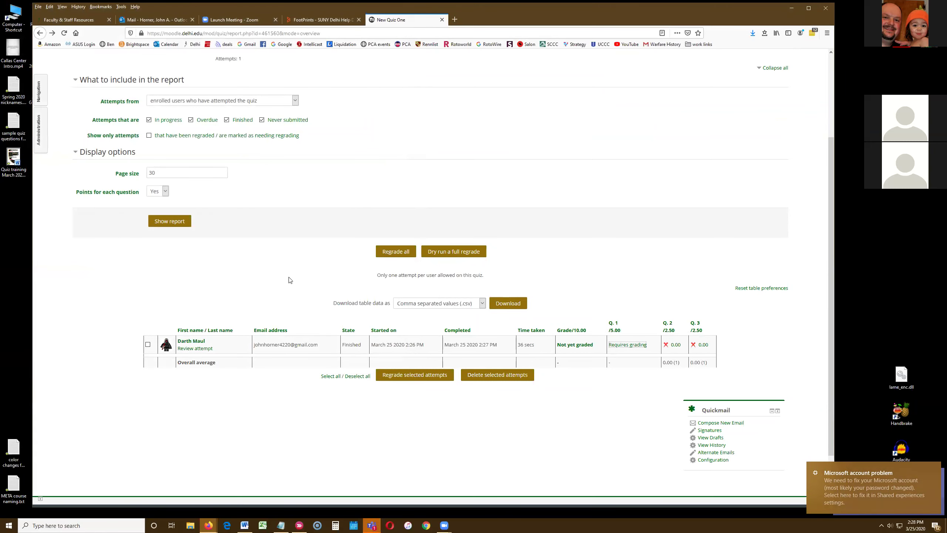
pyautogui.scroll(3, 327, 276)
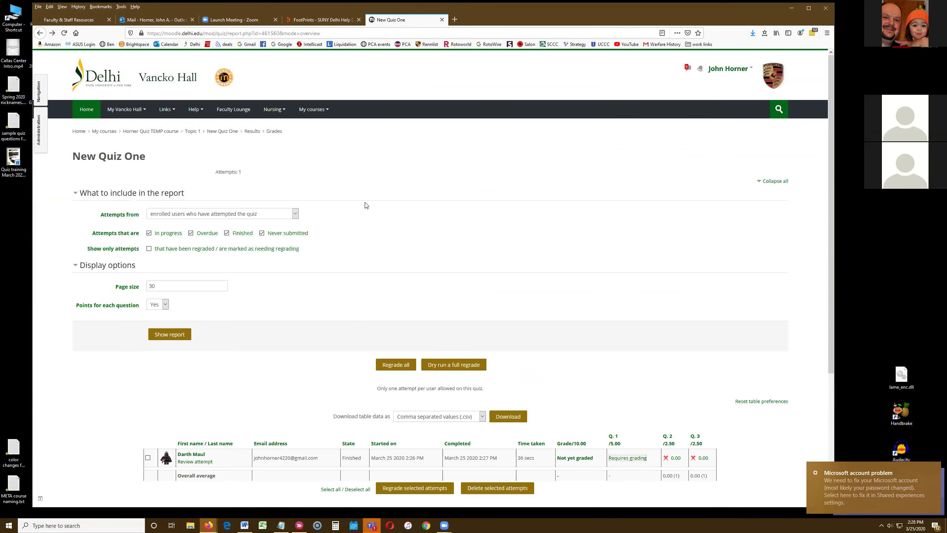
# Open the attempts report of History Quiz 1 in Topic 3 and examine the student's per-question results.
pyautogui.click(163, 132)
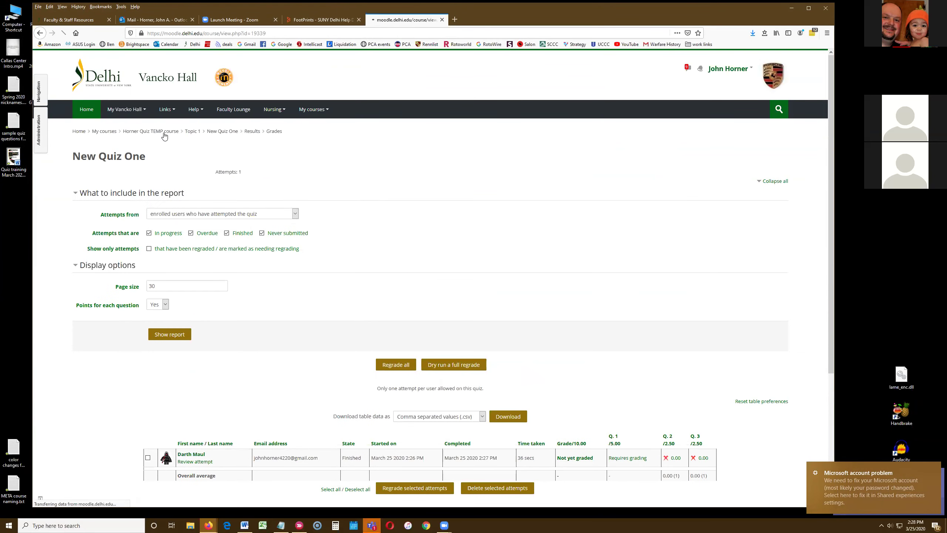
pyautogui.scroll(-3, 277, 291)
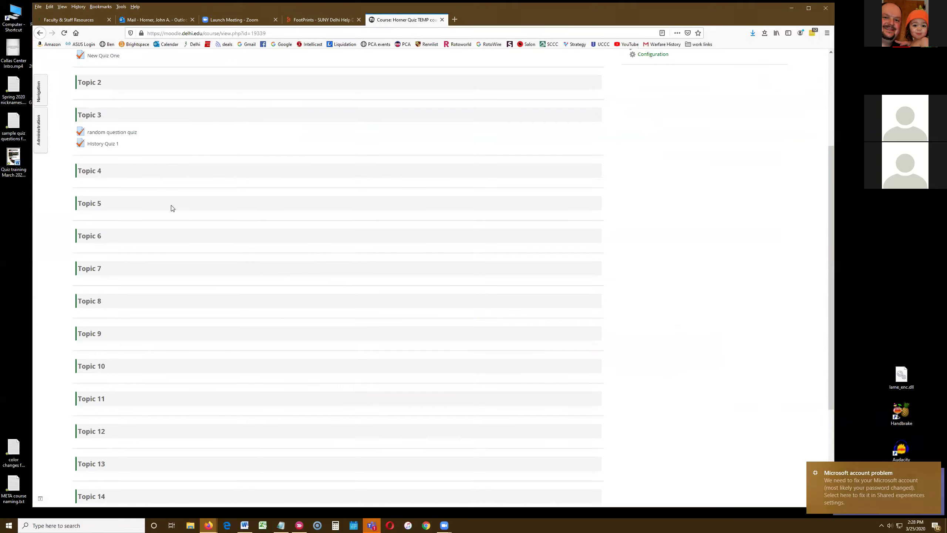
pyautogui.click(100, 144)
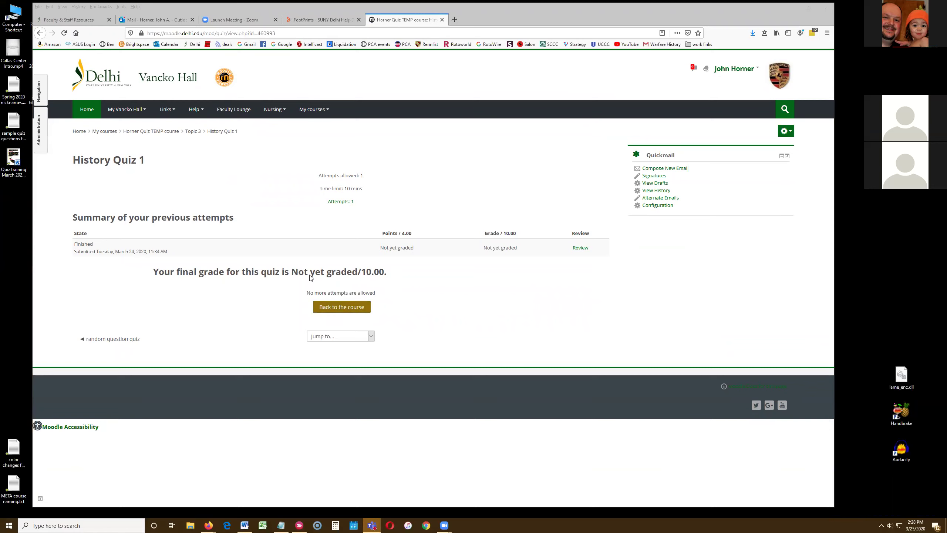
pyautogui.click(335, 202)
pyautogui.scroll(-3, 571, 289)
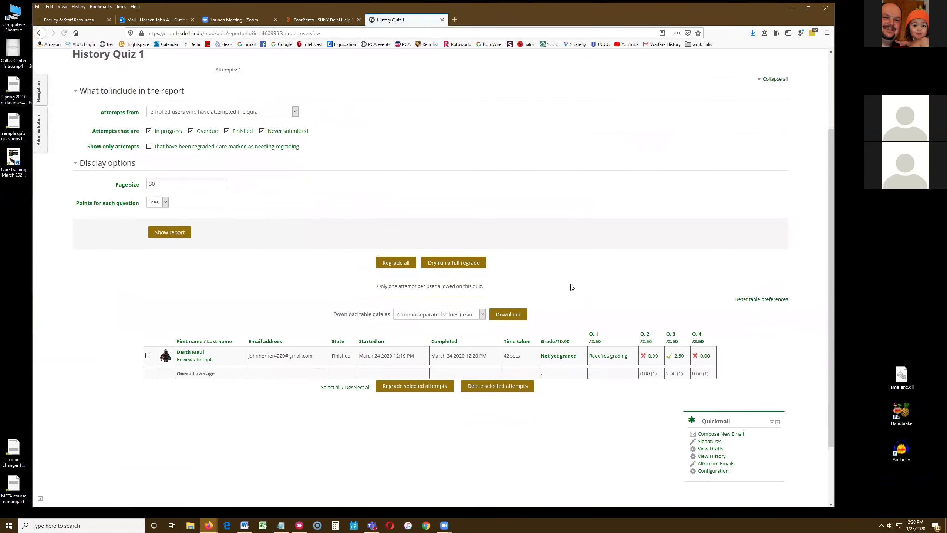
pyautogui.scroll(-1, 572, 287)
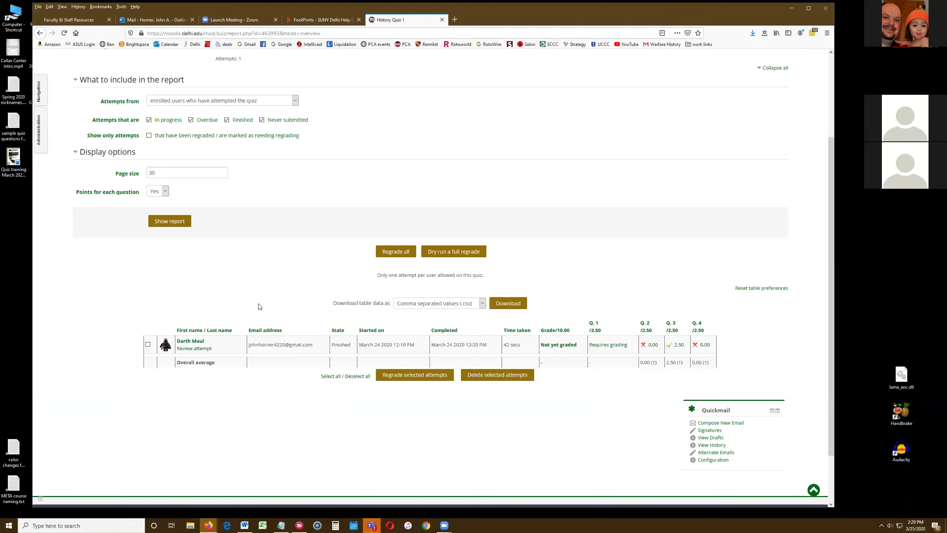
pyautogui.scroll(1, 259, 306)
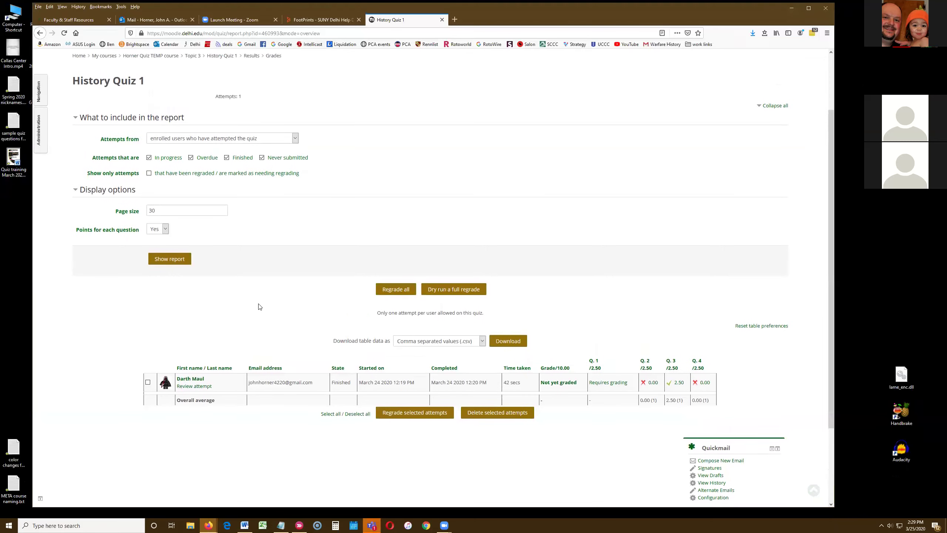
pyautogui.scroll(2, 270, 298)
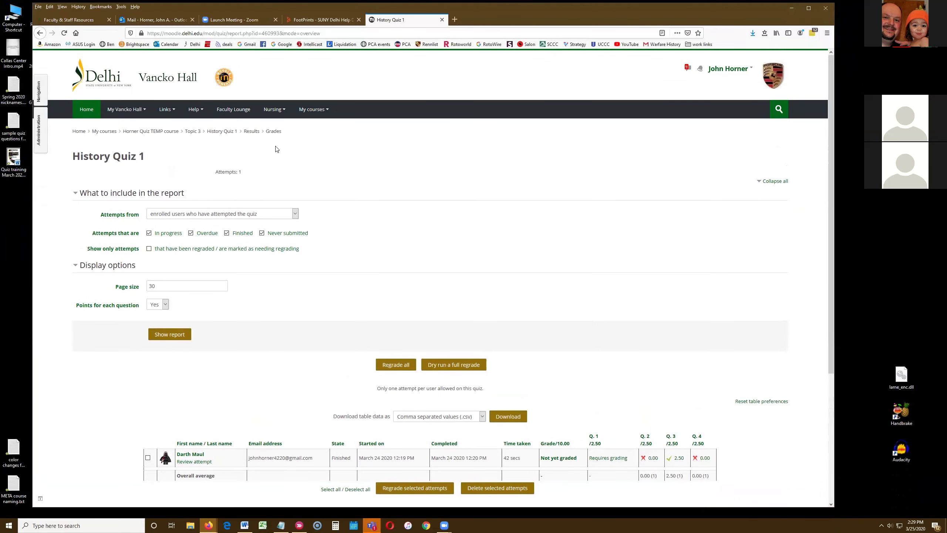
# View the random question quiz's settings from its own page and return to the course page.
pyautogui.click(174, 132)
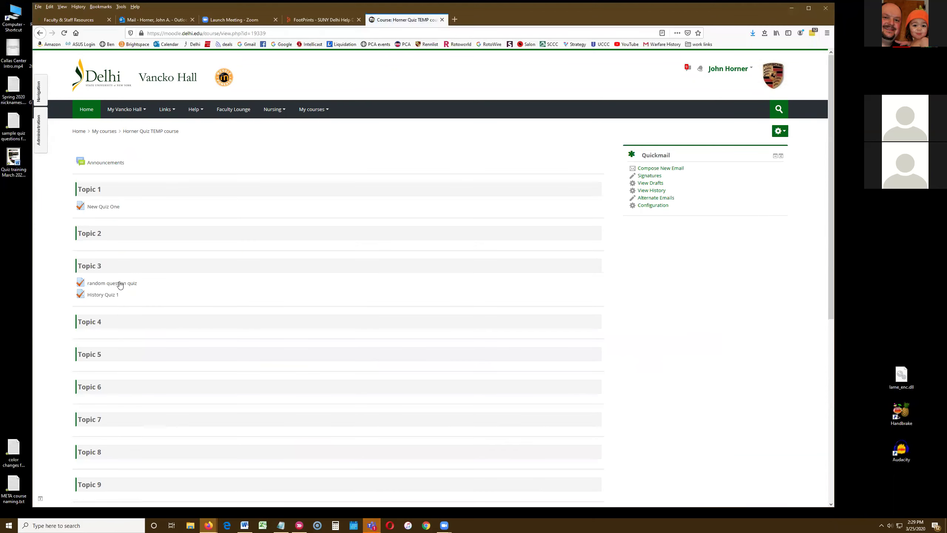
pyautogui.click(118, 284)
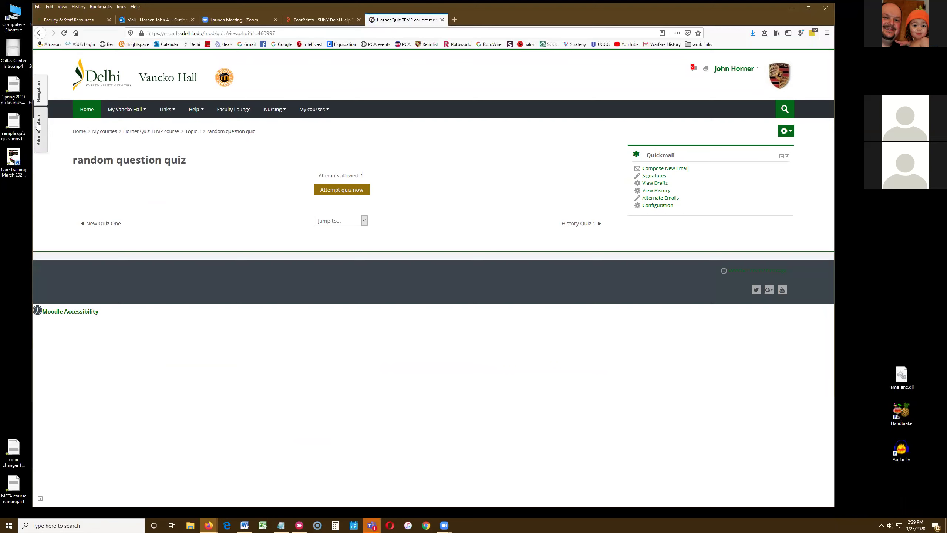
pyautogui.moveTo(40, 129)
pyautogui.click(88, 149)
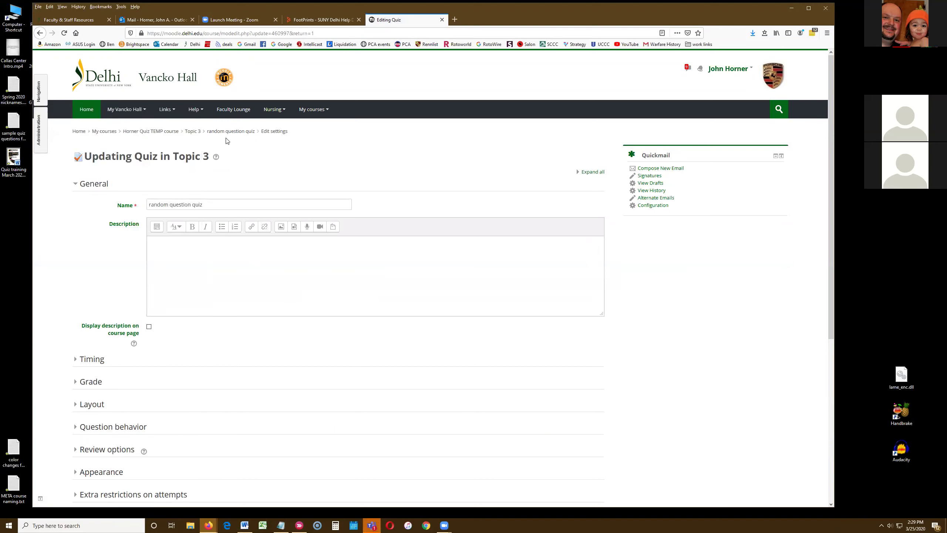
pyautogui.click(170, 131)
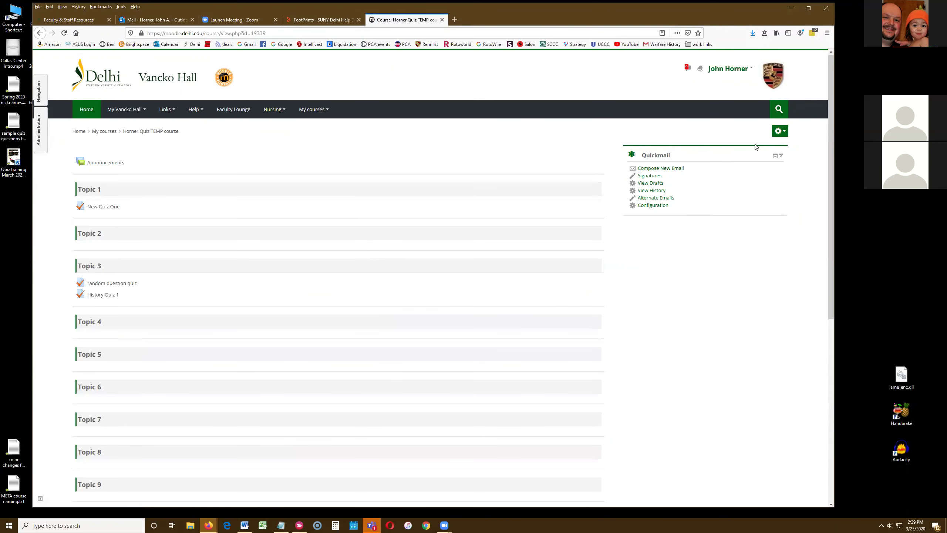
# Turn course editing on and view the random question quiz's settings through its edit options on the course page.
pyautogui.click(783, 131)
pyautogui.click(731, 154)
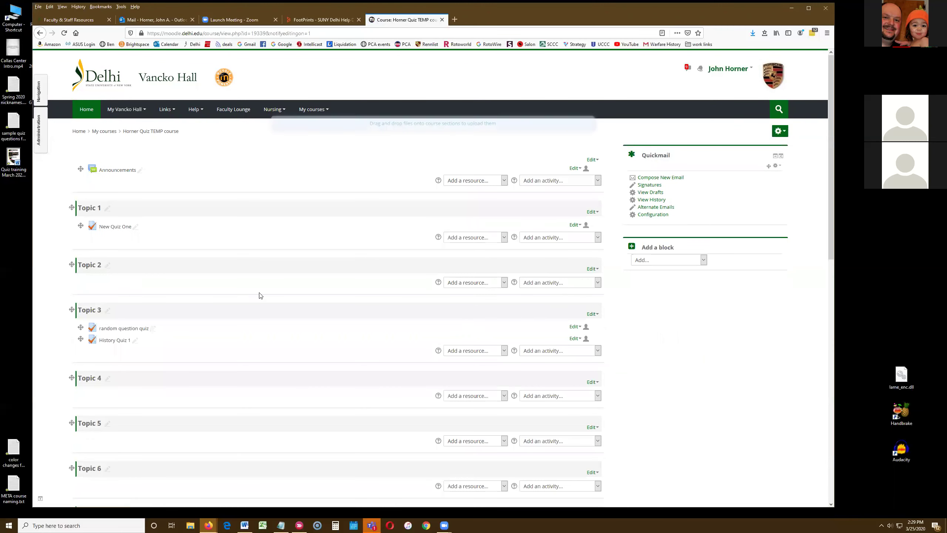
pyautogui.click(575, 329)
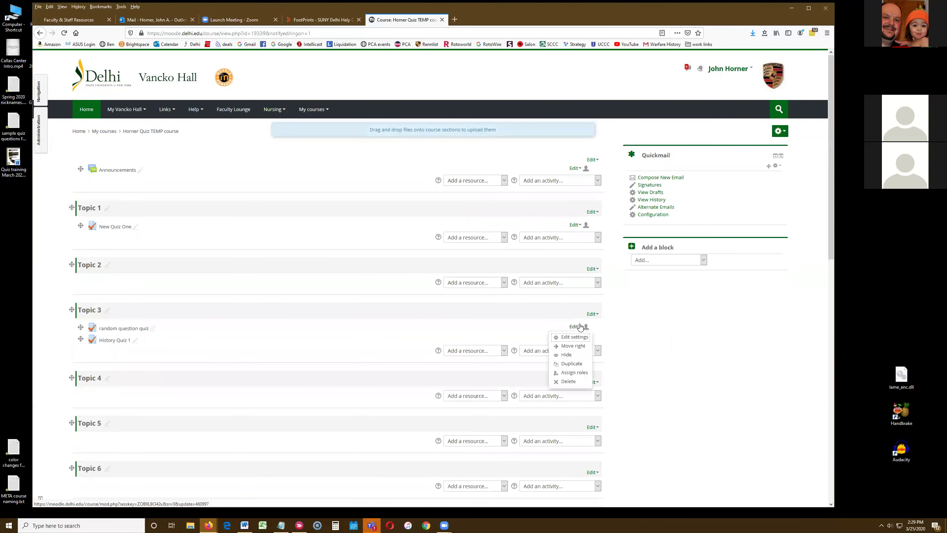
pyautogui.click(573, 338)
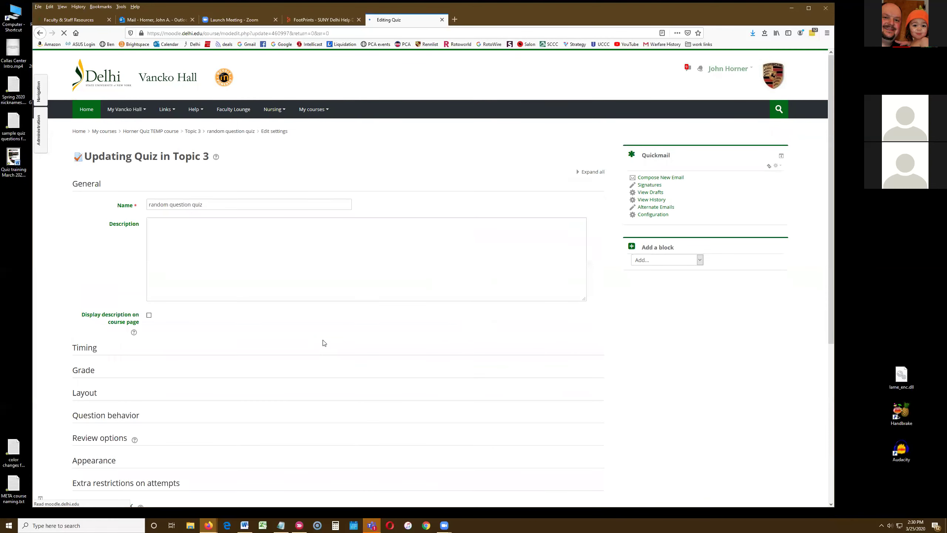
pyautogui.click(164, 132)
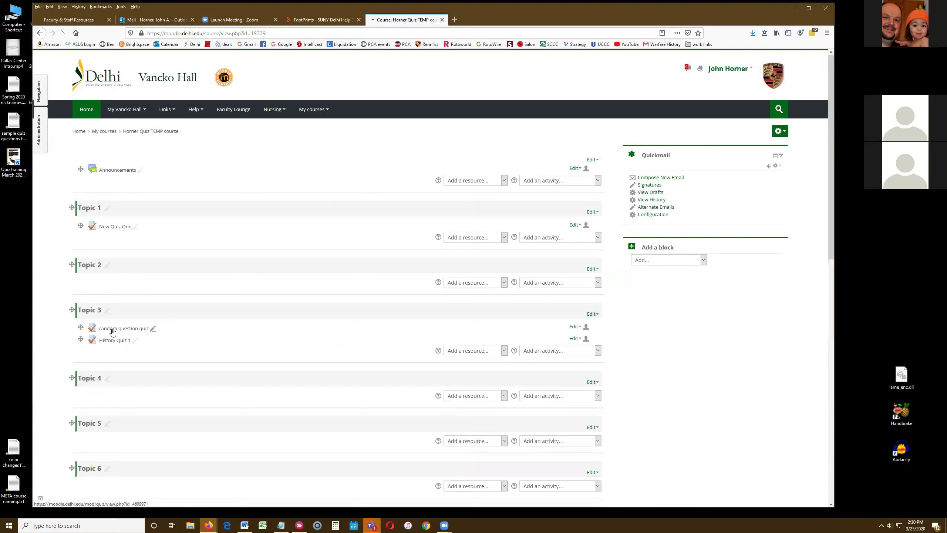
# Start a preview attempt of the random question quiz, check its attempt summary page and return to the course page.
pyautogui.click(113, 330)
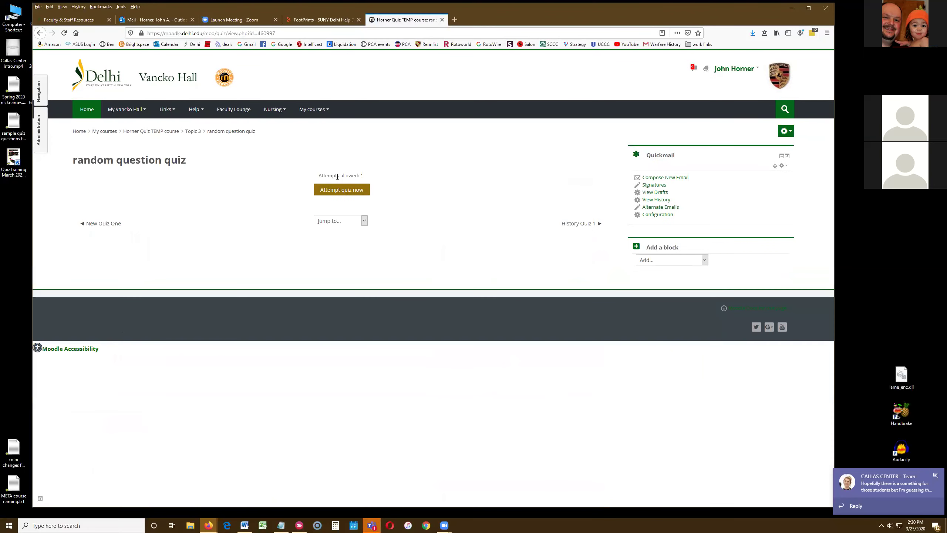
pyautogui.click(346, 197)
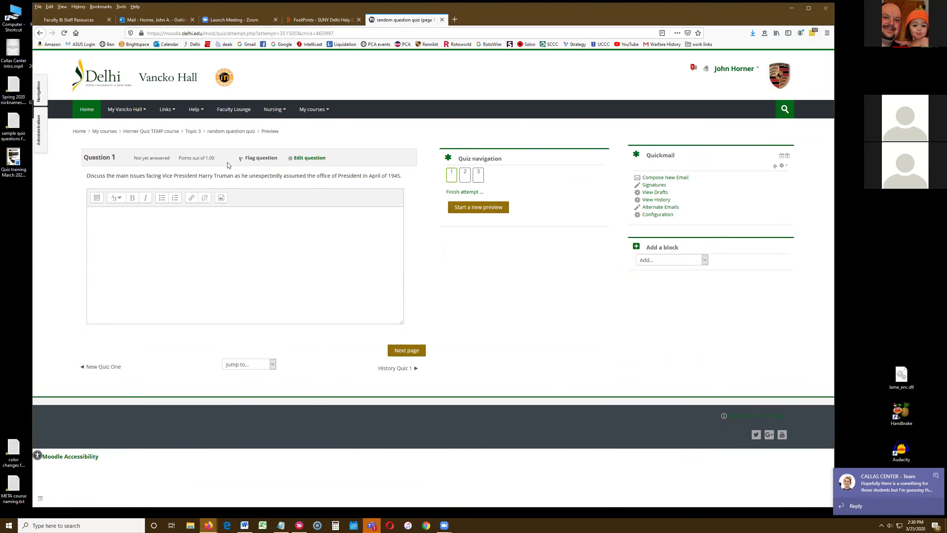
pyautogui.click(153, 131)
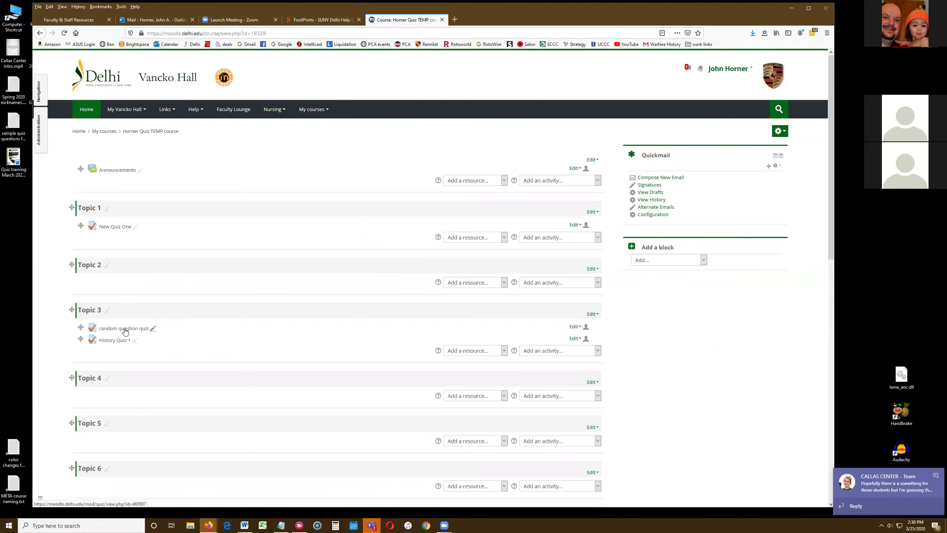
pyautogui.click(124, 329)
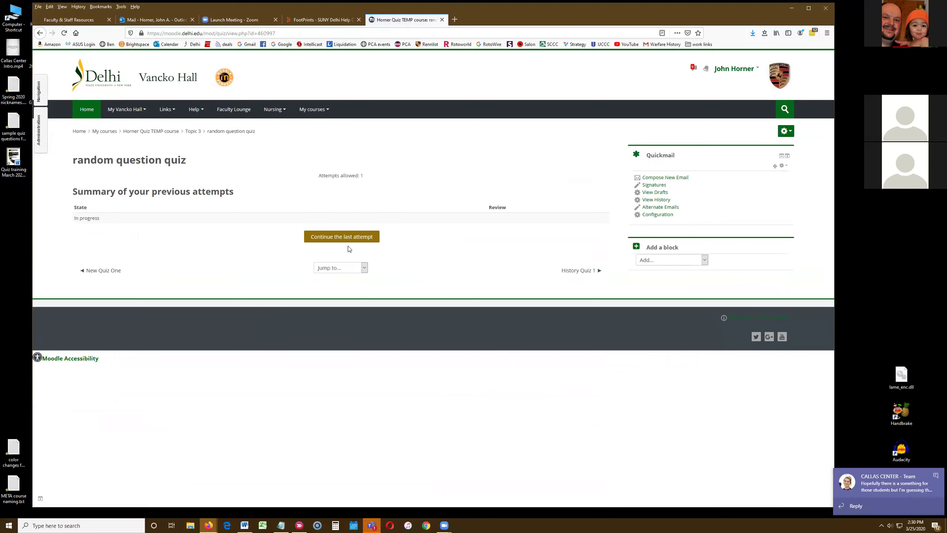
pyautogui.click(157, 131)
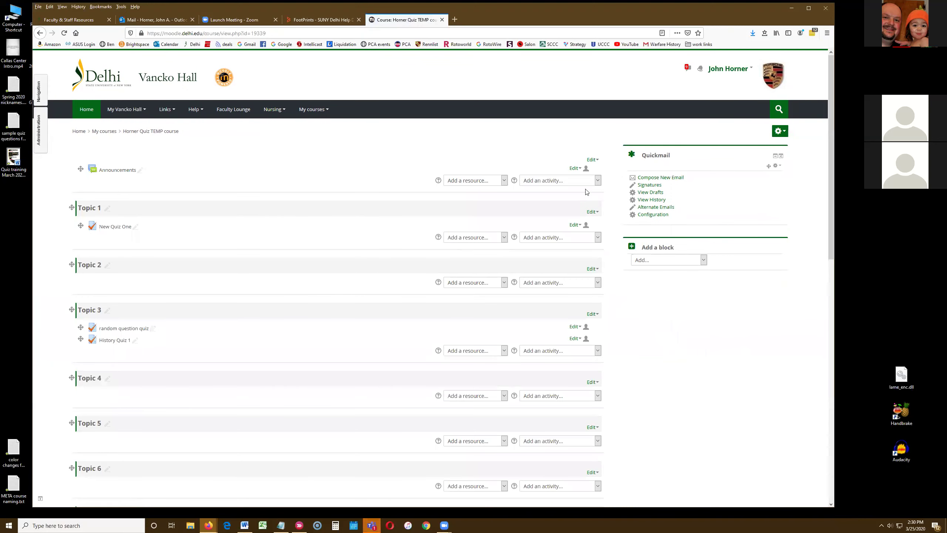
# Add a quiz named "random stuff" to the course's general section above Topic 1, keep the default settings, and save and display it.
pyautogui.click(597, 180)
pyautogui.scroll(-3, 557, 296)
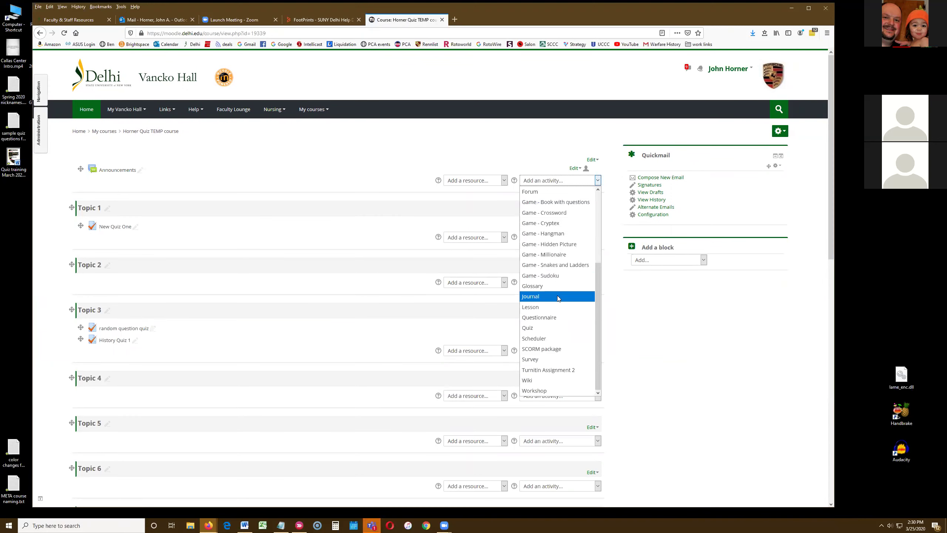
pyautogui.click(557, 327)
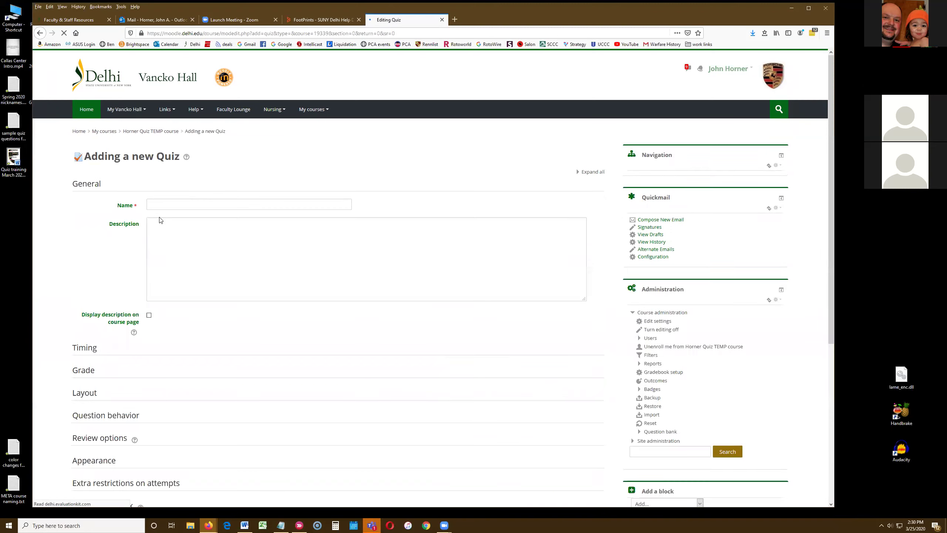
pyautogui.click(167, 204)
pyautogui.write('random stuff')
pyautogui.click(596, 172)
pyautogui.scroll(-5, 328, 324)
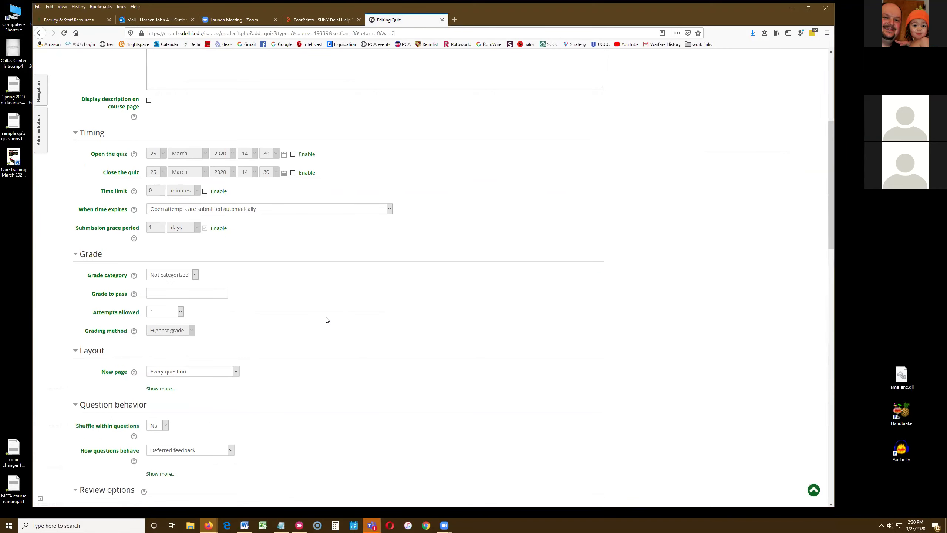
pyautogui.scroll(-15, 325, 320)
pyautogui.scroll(-3, 310, 338)
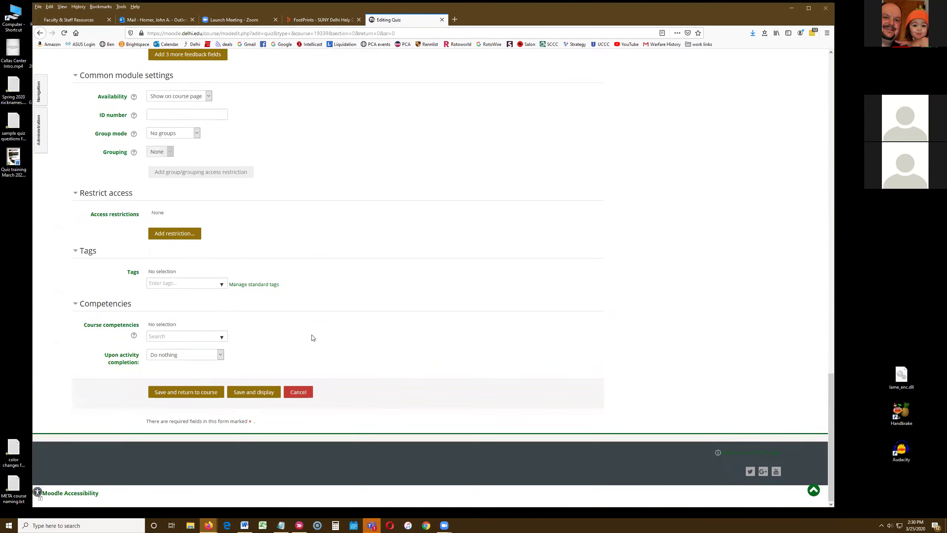
pyautogui.click(263, 391)
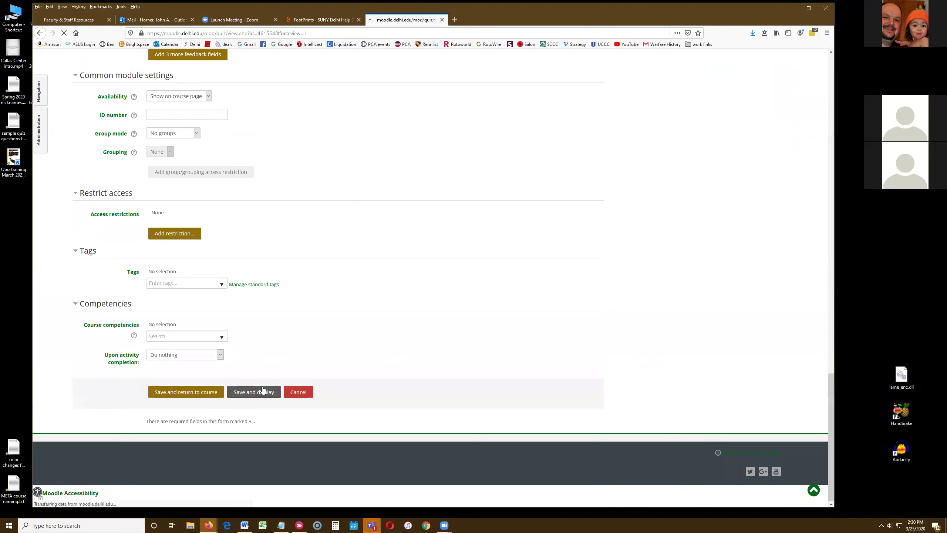
# Add 2 random questions from the New Quiz category to the empty random stuff quiz.
pyautogui.click(333, 215)
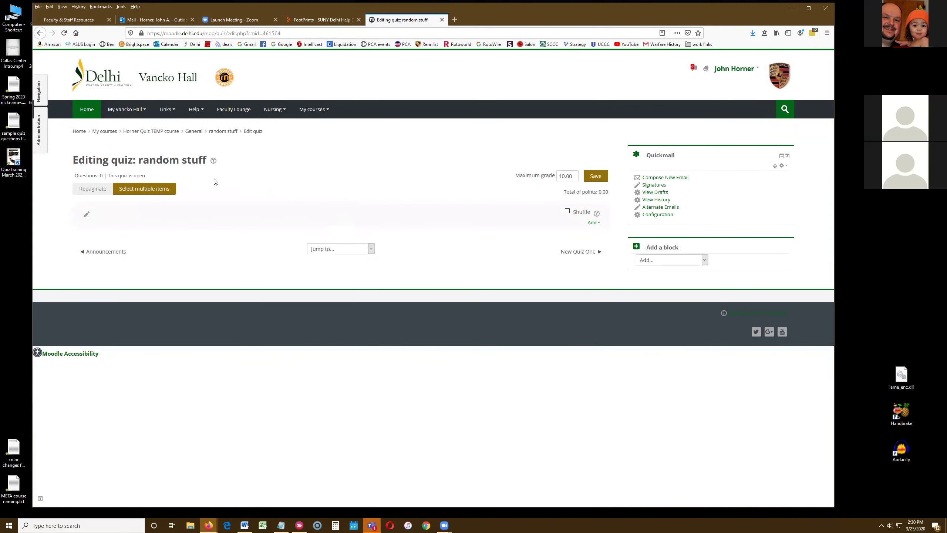
pyautogui.click(594, 223)
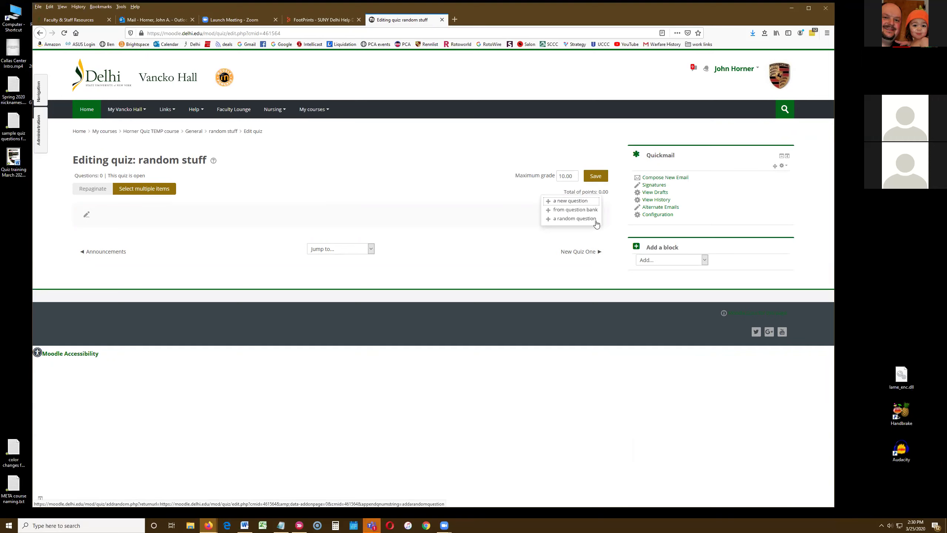
pyautogui.click(561, 220)
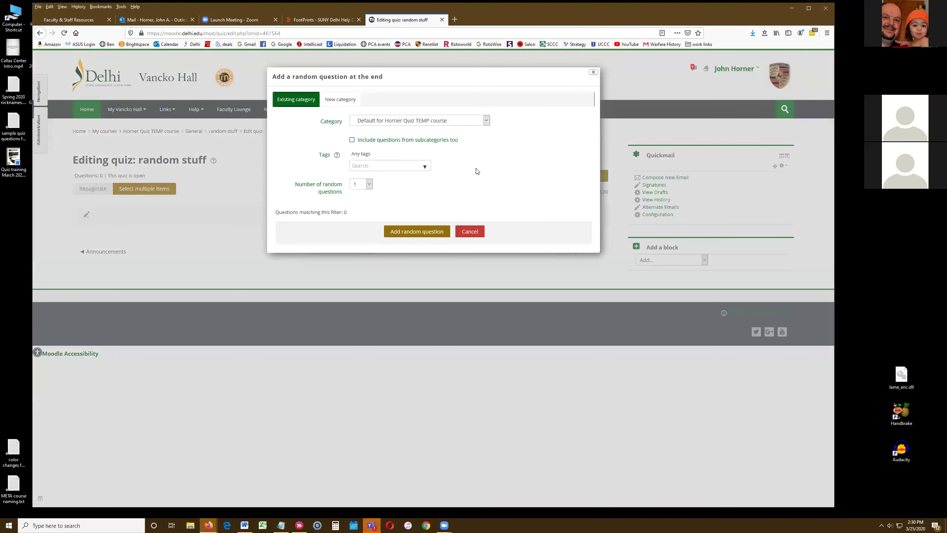
pyautogui.click(369, 184)
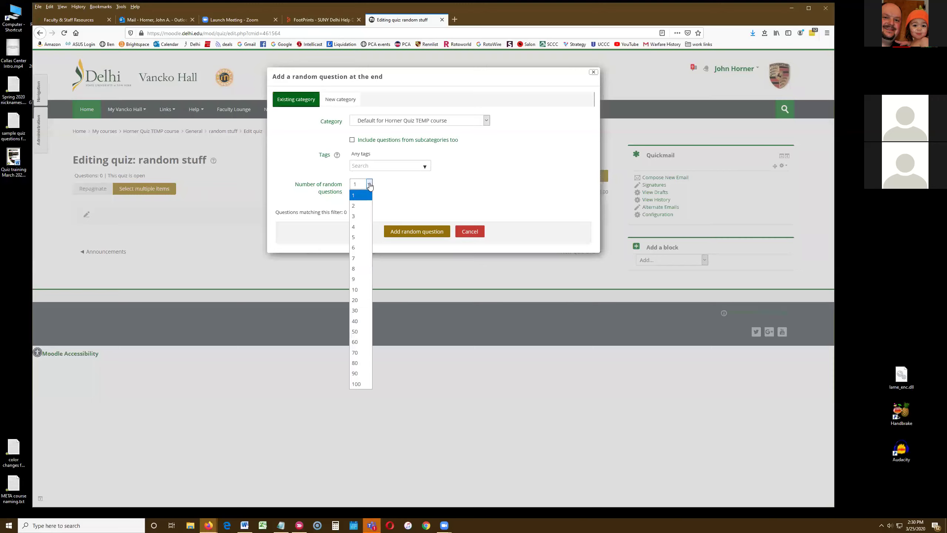
pyautogui.click(356, 206)
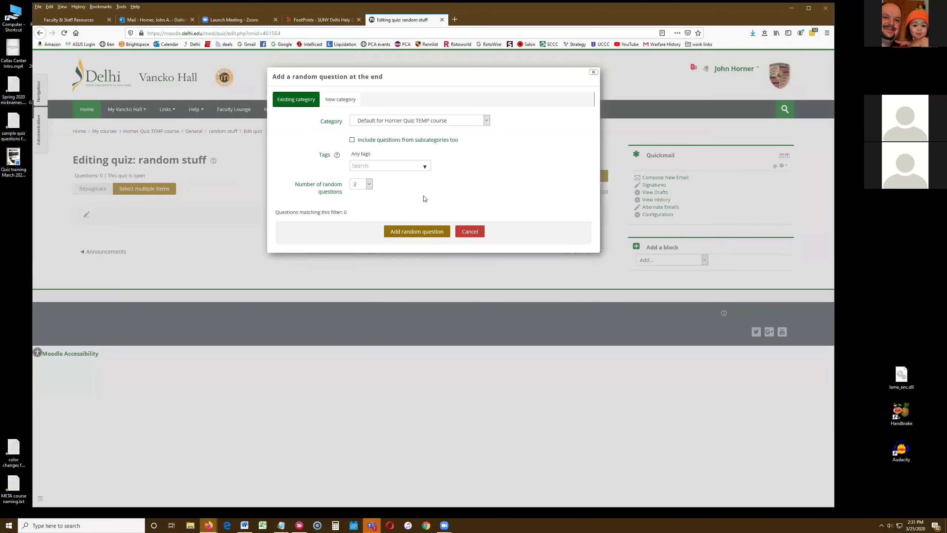
pyautogui.click(486, 120)
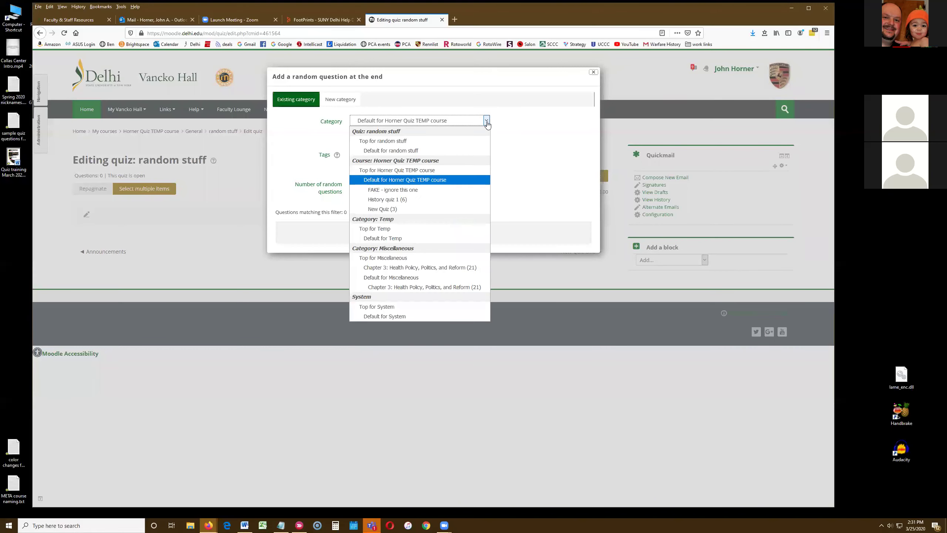
pyautogui.click(378, 209)
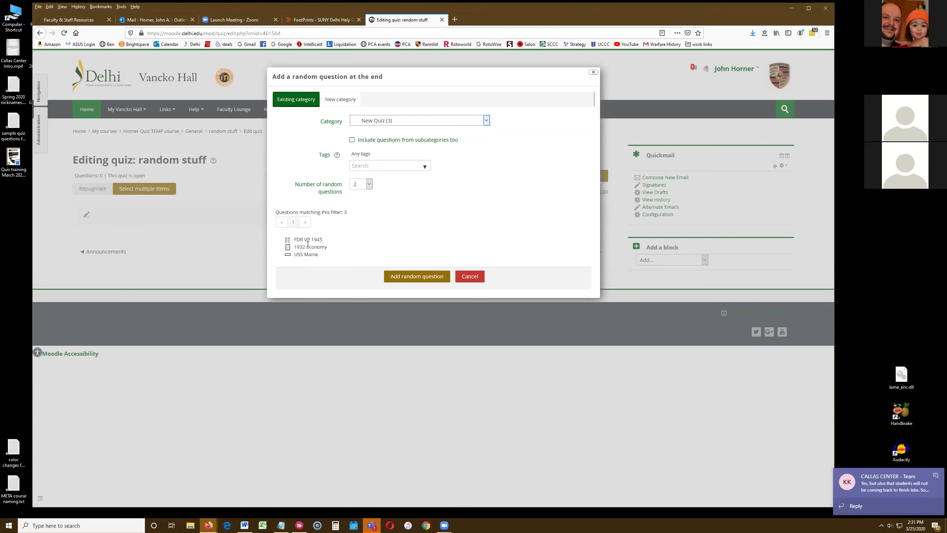
pyautogui.click(403, 280)
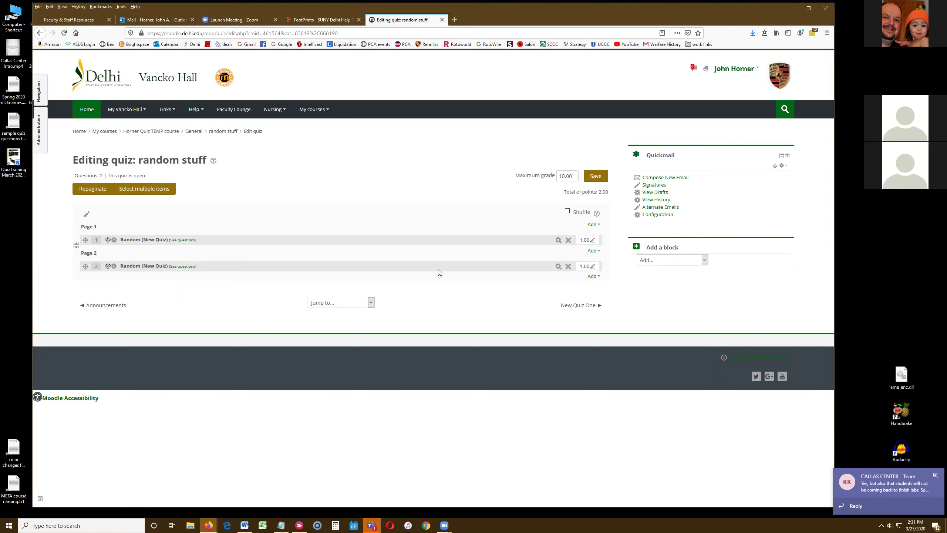
# Add the Harry Truman, Gettysburg and Rock songs questions from the History quiz 1 category of the question bank to page 1.
pyautogui.click(594, 224)
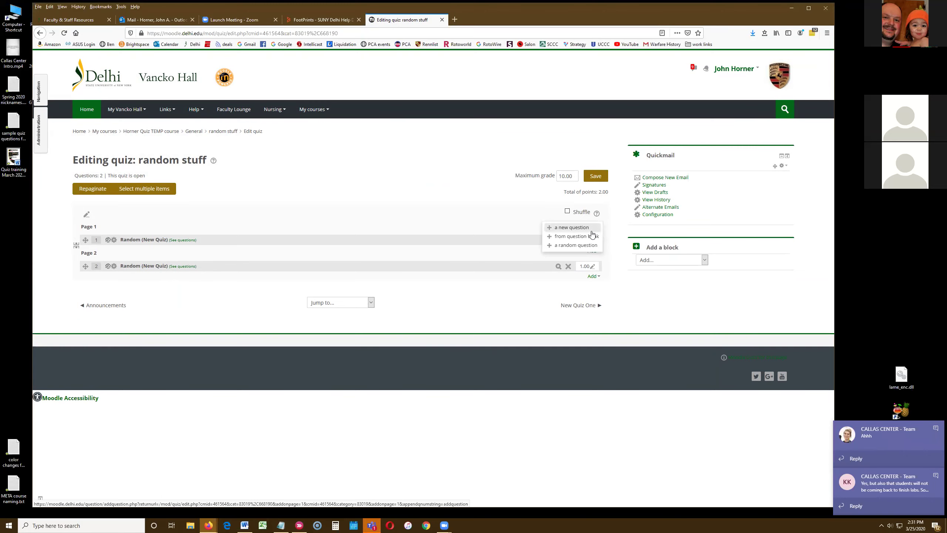
pyautogui.click(585, 240)
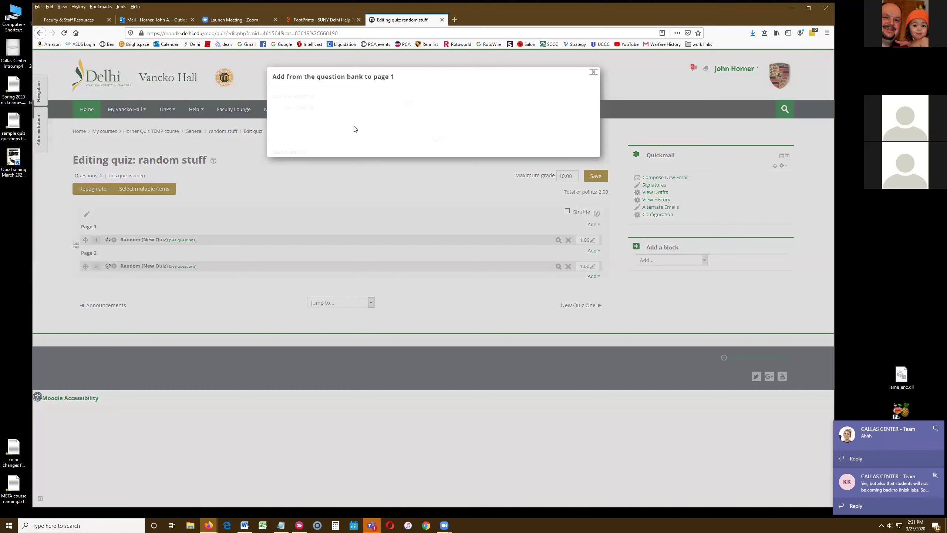
pyautogui.click(330, 107)
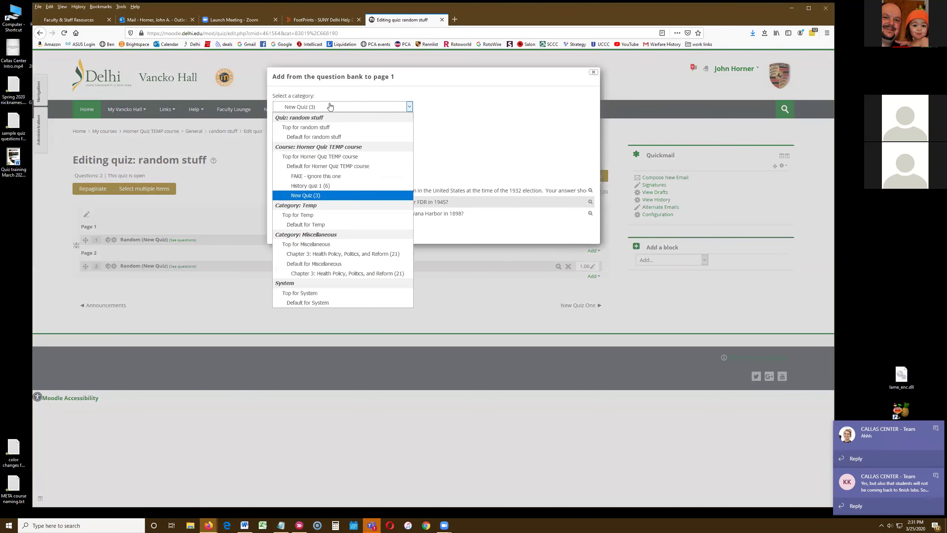
pyautogui.click(330, 186)
pyautogui.click(284, 191)
pyautogui.click(284, 202)
pyautogui.click(284, 213)
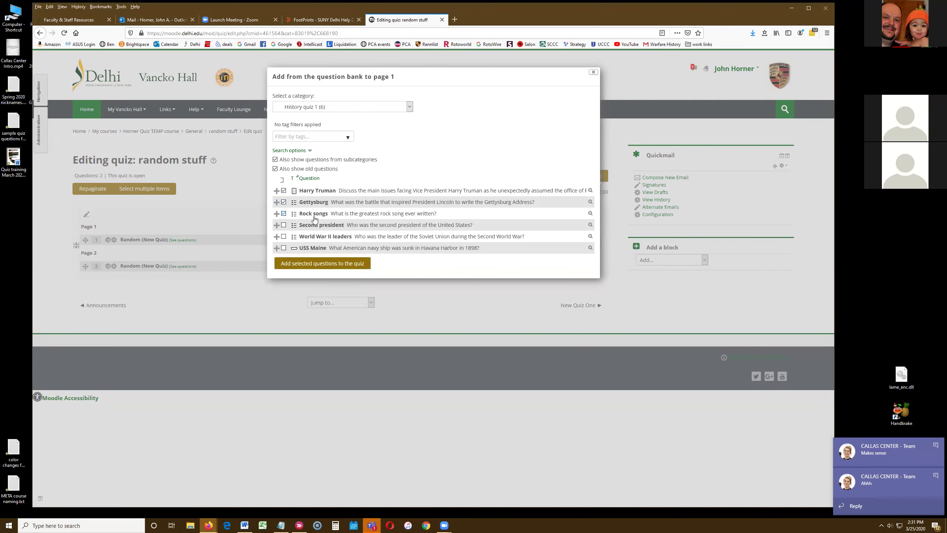
pyautogui.click(344, 264)
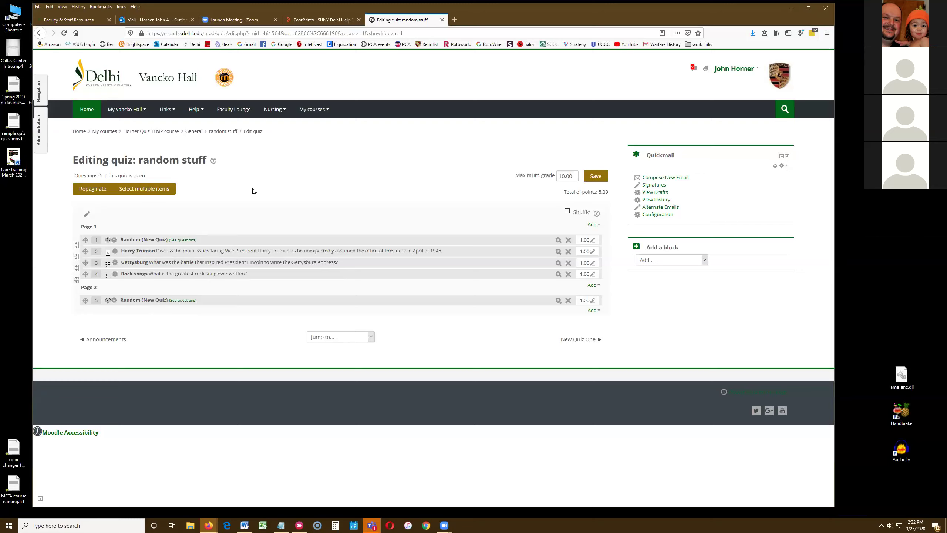
pyautogui.click(42, 127)
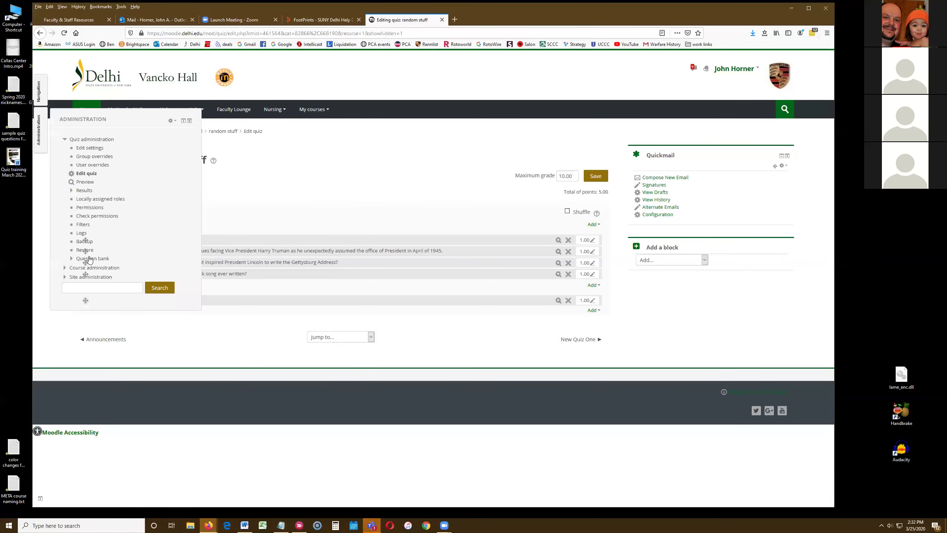
pyautogui.click(85, 262)
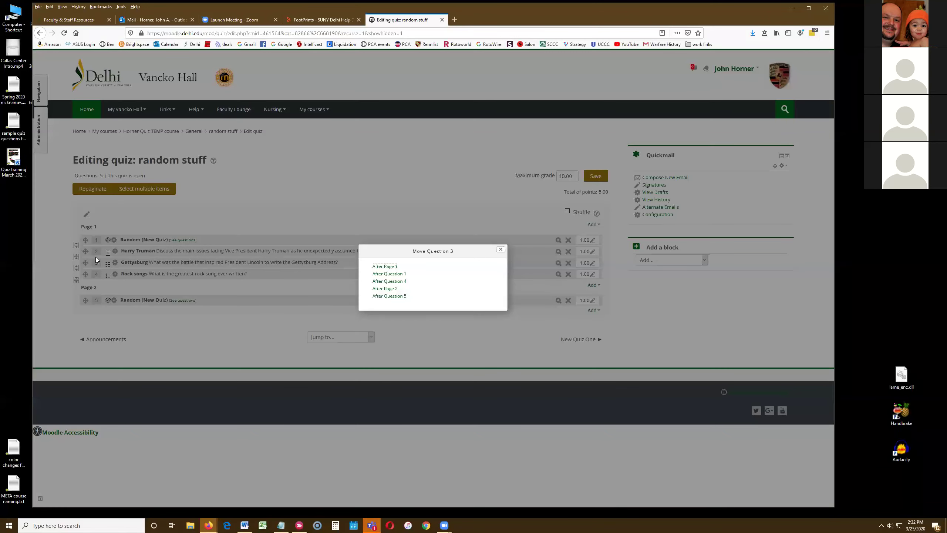
pyautogui.click(499, 253)
# Open the quiz's question bank and examine the file formats offered for importing questions from a file.
pyautogui.click(40, 129)
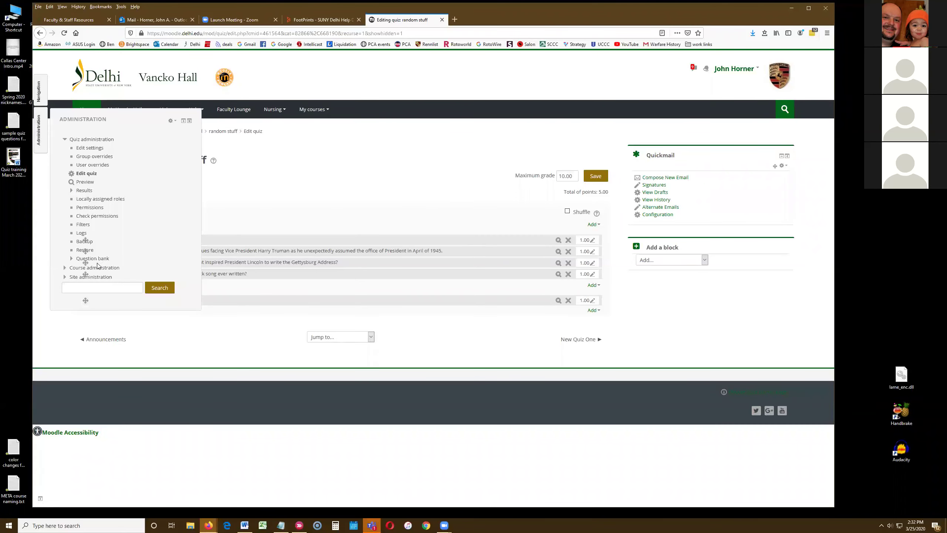
pyautogui.click(102, 260)
pyautogui.click(102, 262)
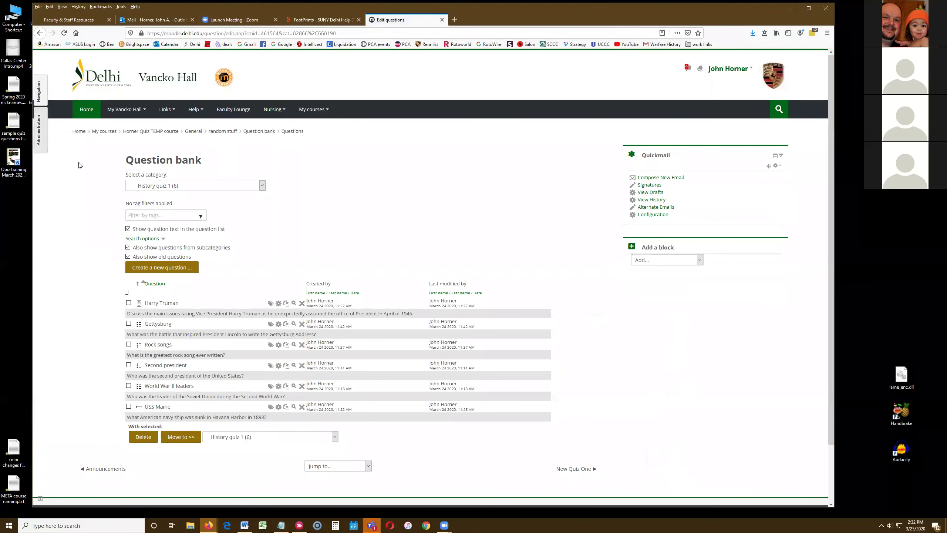
pyautogui.click(41, 137)
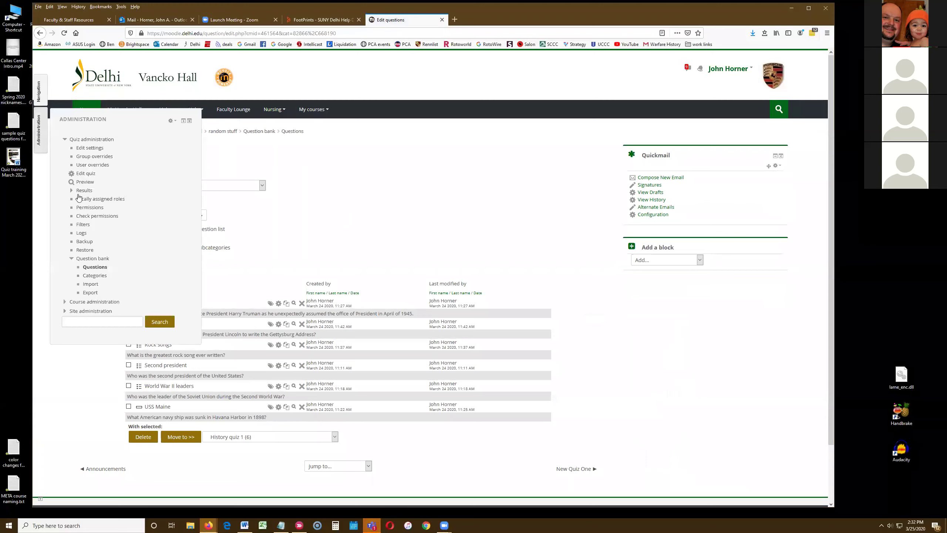
pyautogui.click(90, 284)
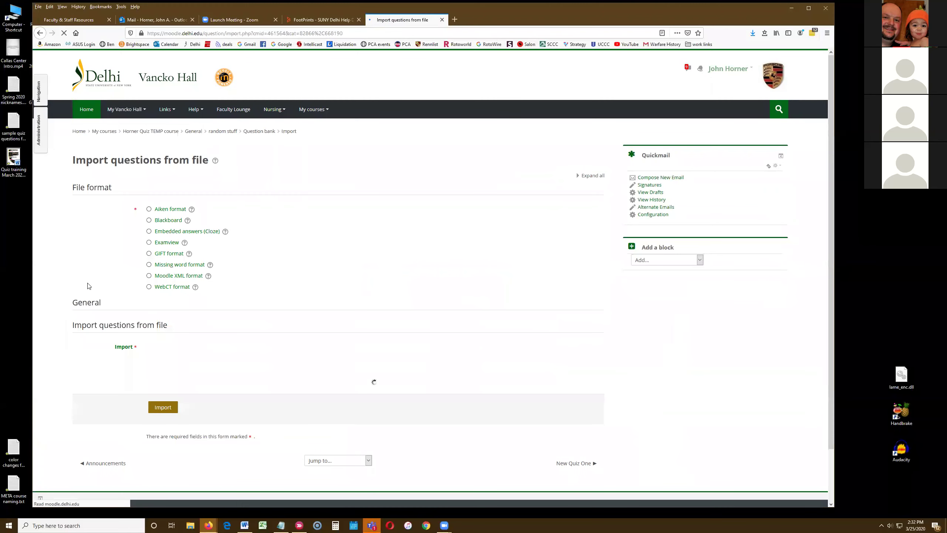
pyautogui.scroll(-2, 306, 281)
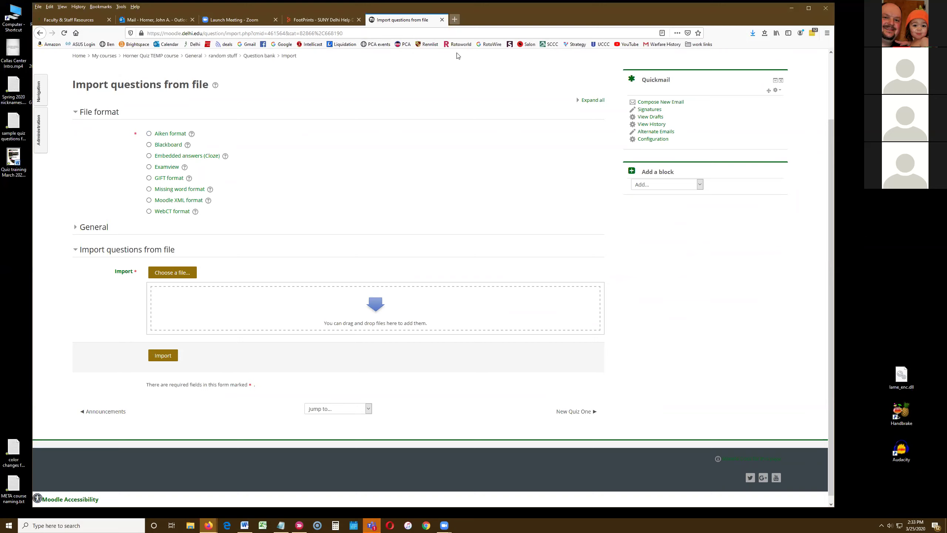
# Switch to Word, create a blank document and enter the sample text "Ehtbiouetbhertiou0" as numbered question 1.
pyautogui.click(245, 526)
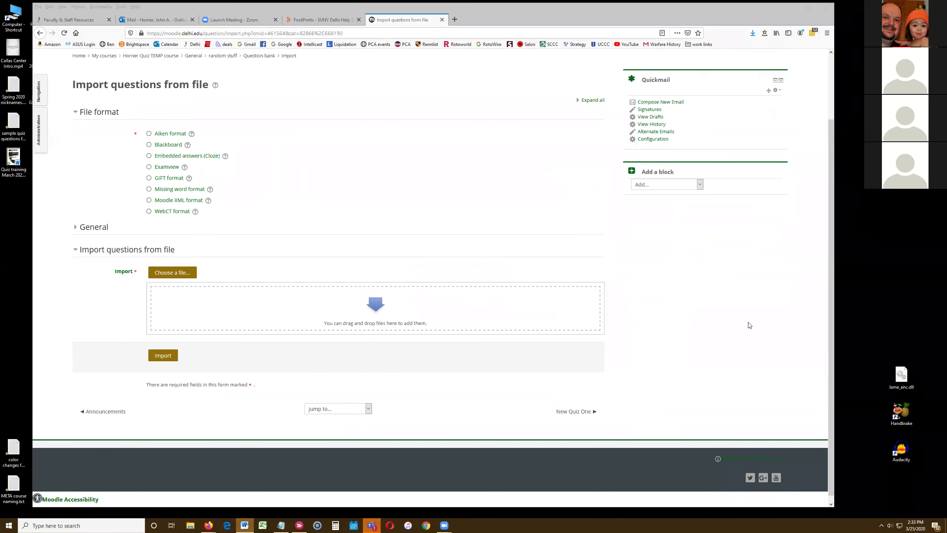
pyautogui.rightClick(245, 525)
pyautogui.click(229, 486)
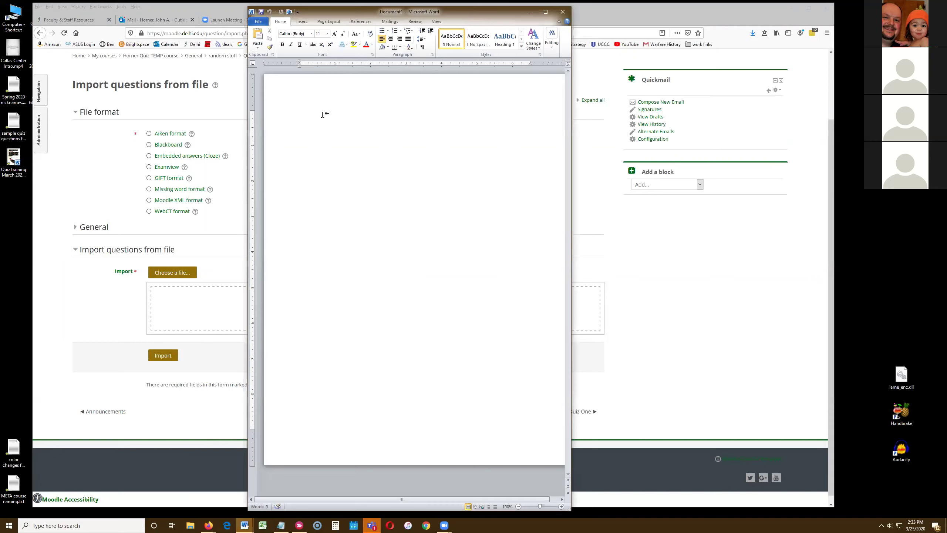
pyautogui.write('1. Ehtbiouetbhertiou0')
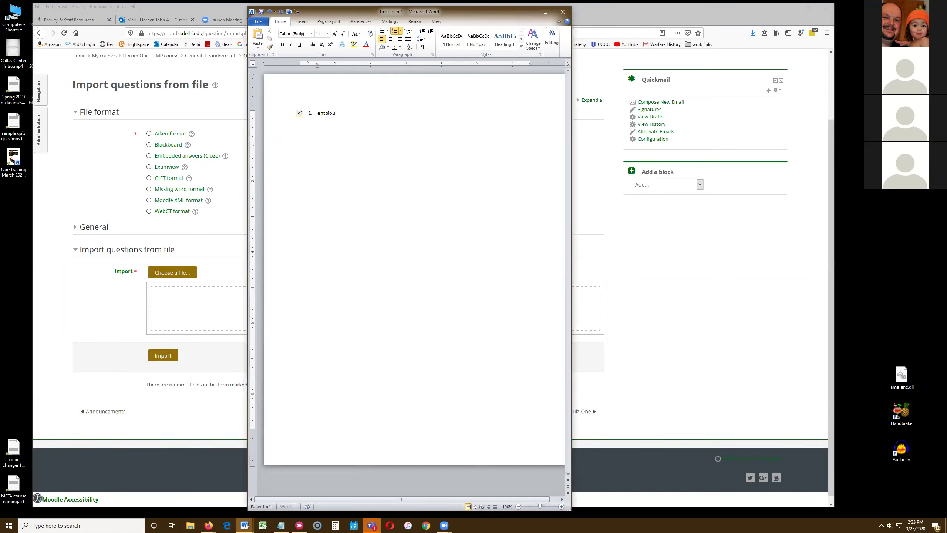
# Add lettered answers "Ggg", "Grgeg" and "bdb" beneath the numbered question, and close the document without saving.
pyautogui.press('Return')
pyautogui.press('BackSpace')
pyautogui.press('BackSpace')
pyautogui.press('Return')
pyautogui.press('BackSpace')
pyautogui.write('a. Ggg')
pyautogui.press('Return')
pyautogui.write('Grgeg')
pyautogui.press('Return')
pyautogui.write('bdb')
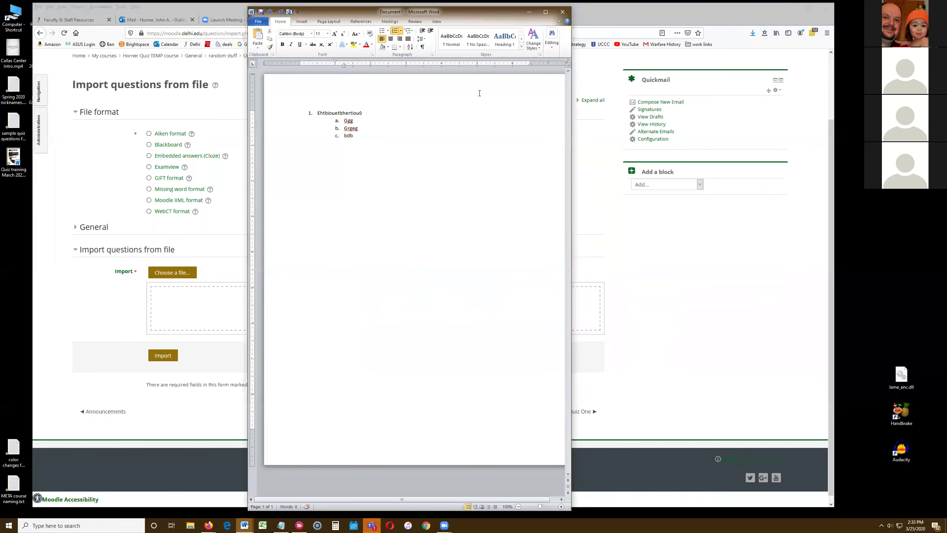
pyautogui.click(563, 11)
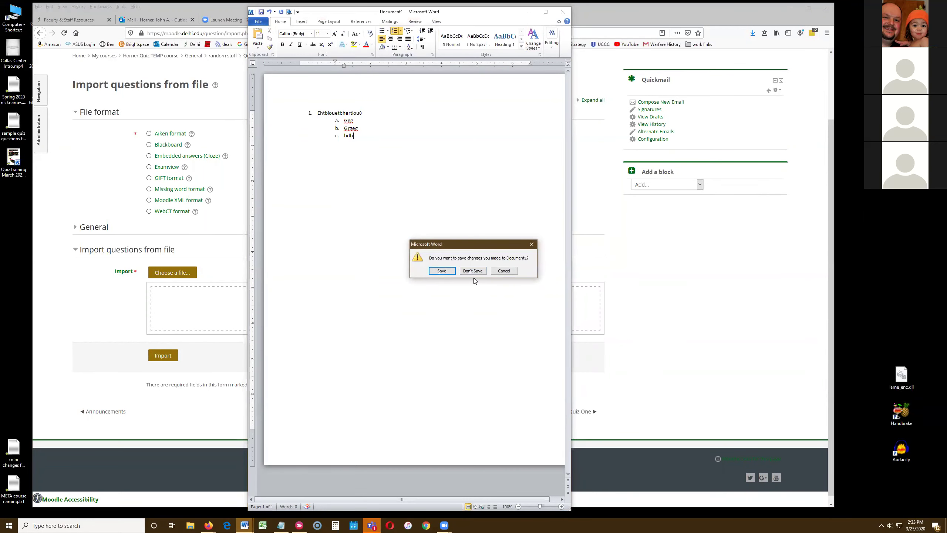
pyautogui.click(475, 271)
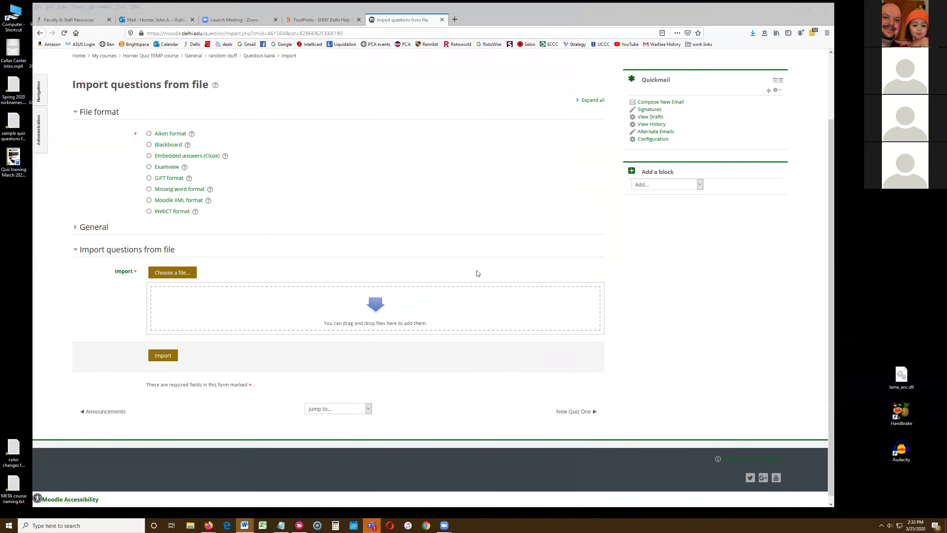